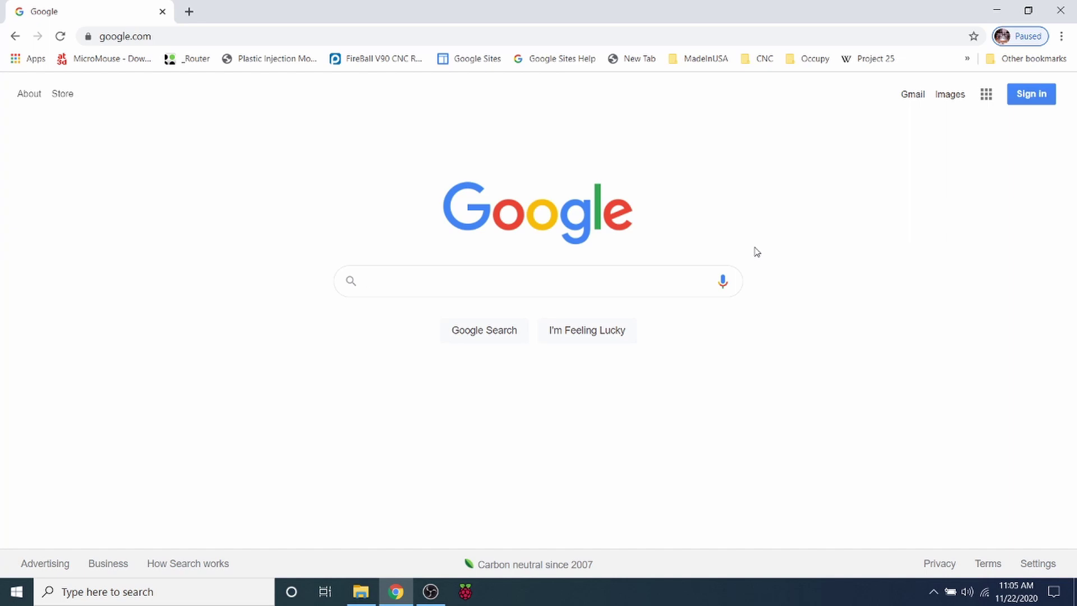
Search Google for 'CURA', then refine the query to 'CURA download'.
type("CURA")
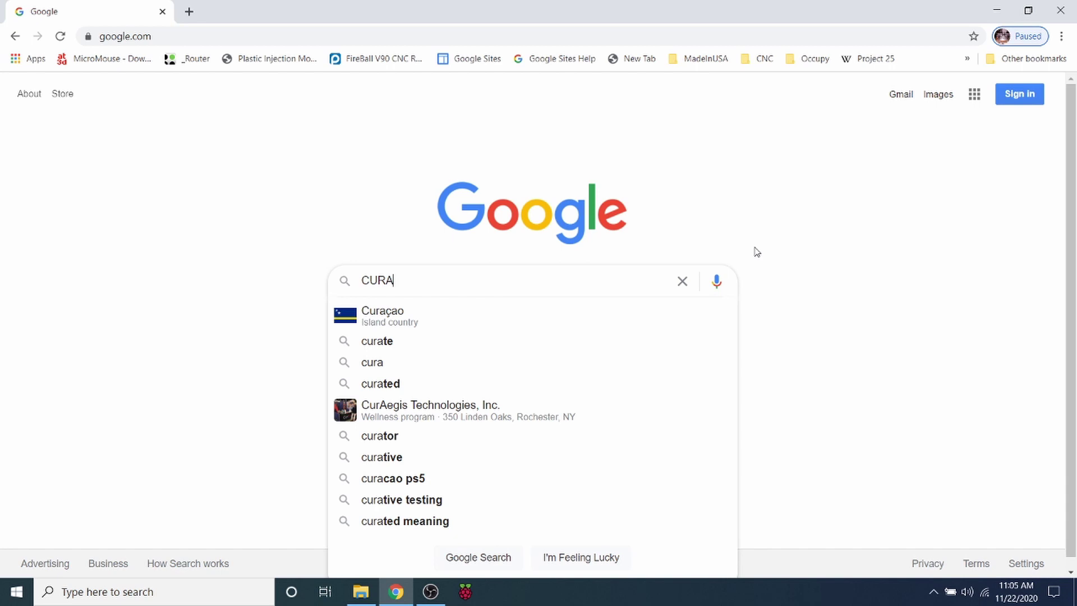
key("Return")
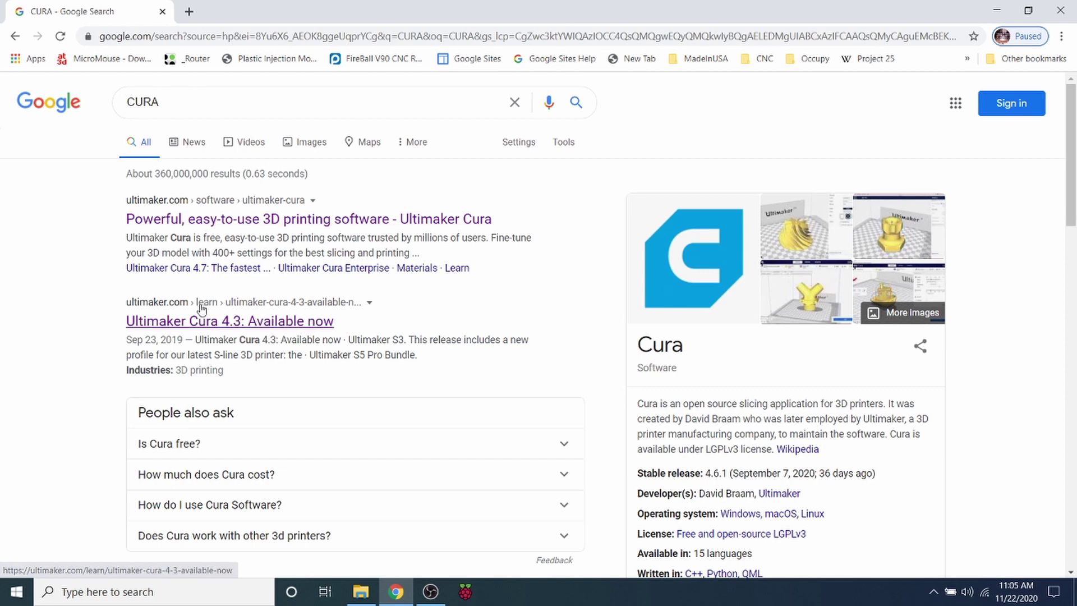
left_click(176, 99)
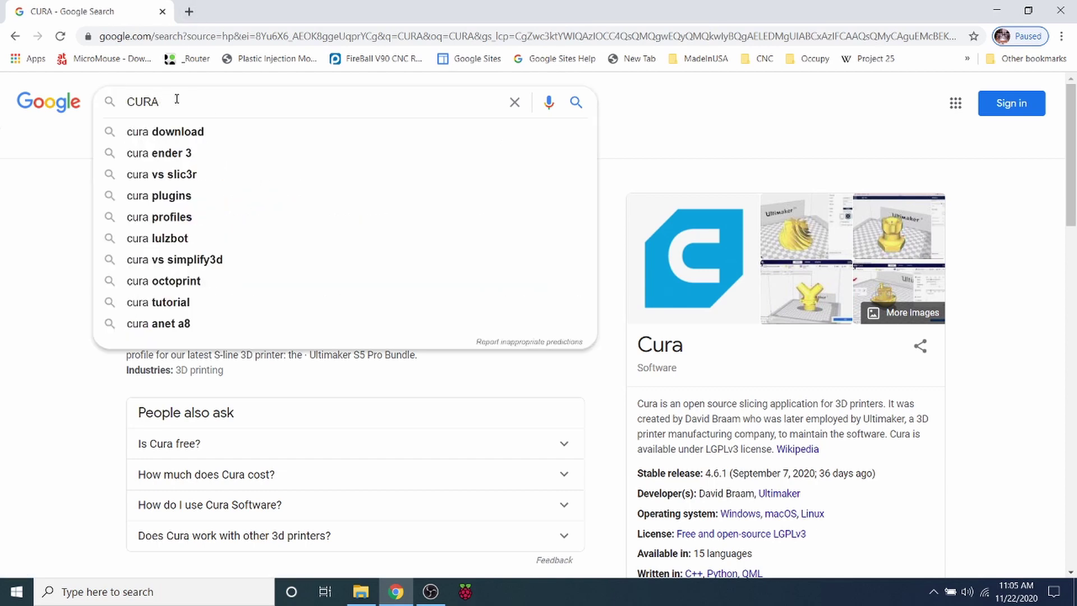
type("down;")
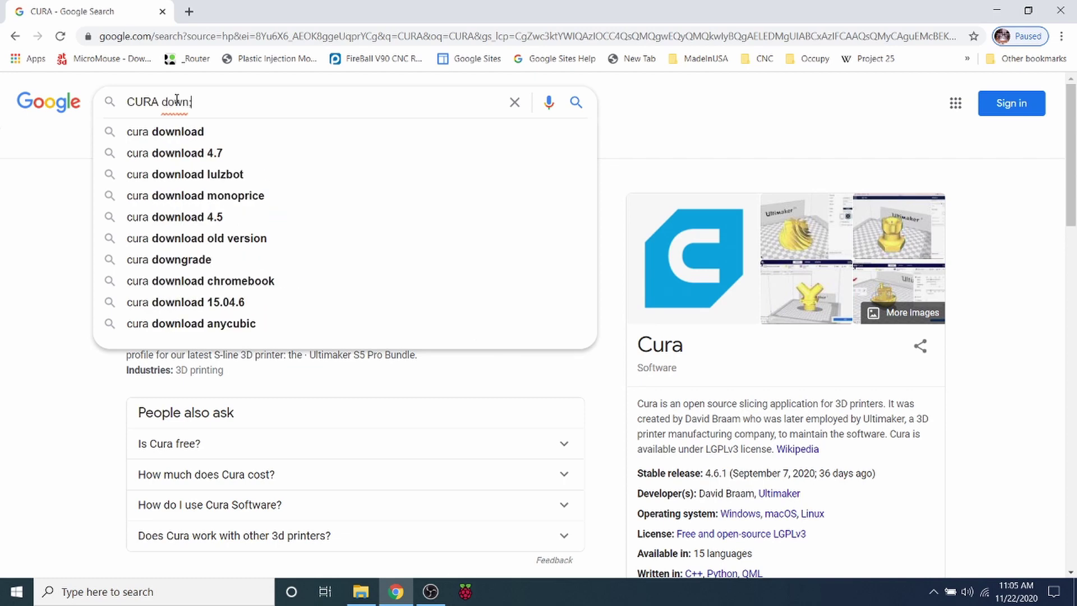
type("oa")
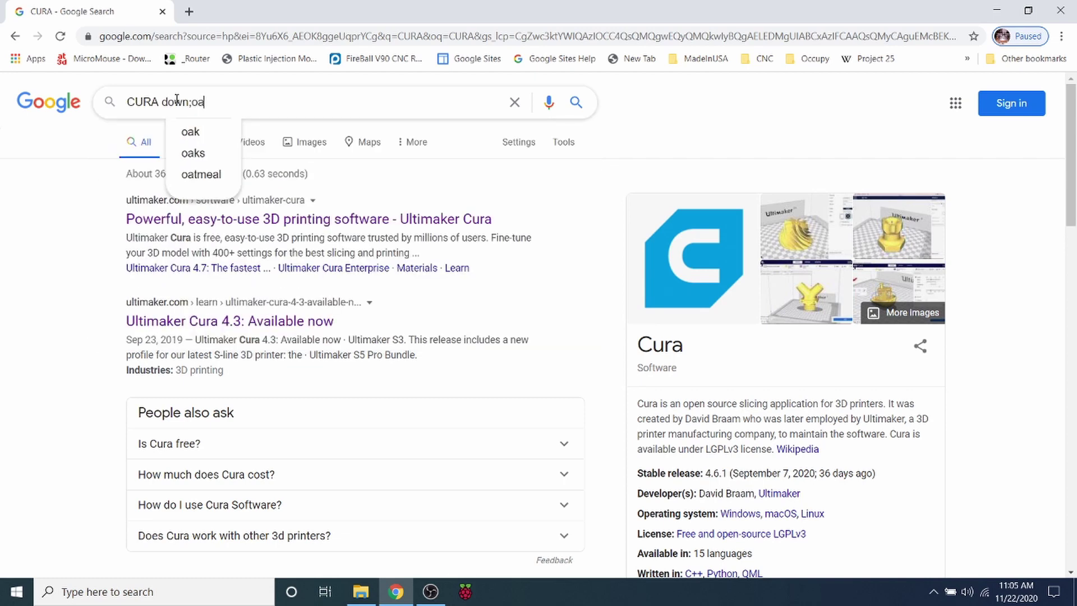
key("BackSpace")
key("BackSpace")
key("BackSpace")
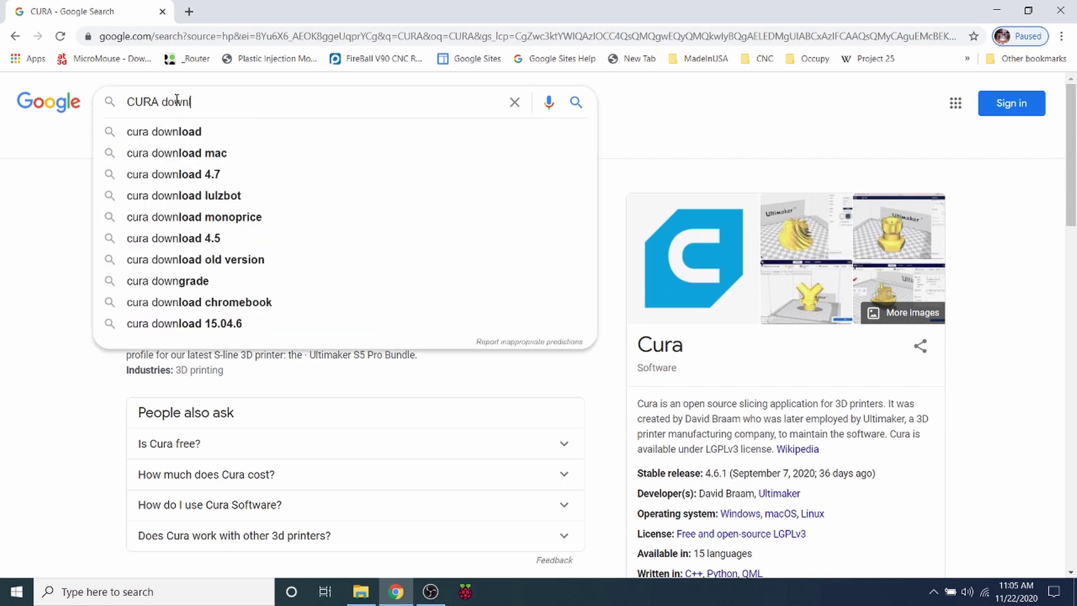
type("load")
key("Return")
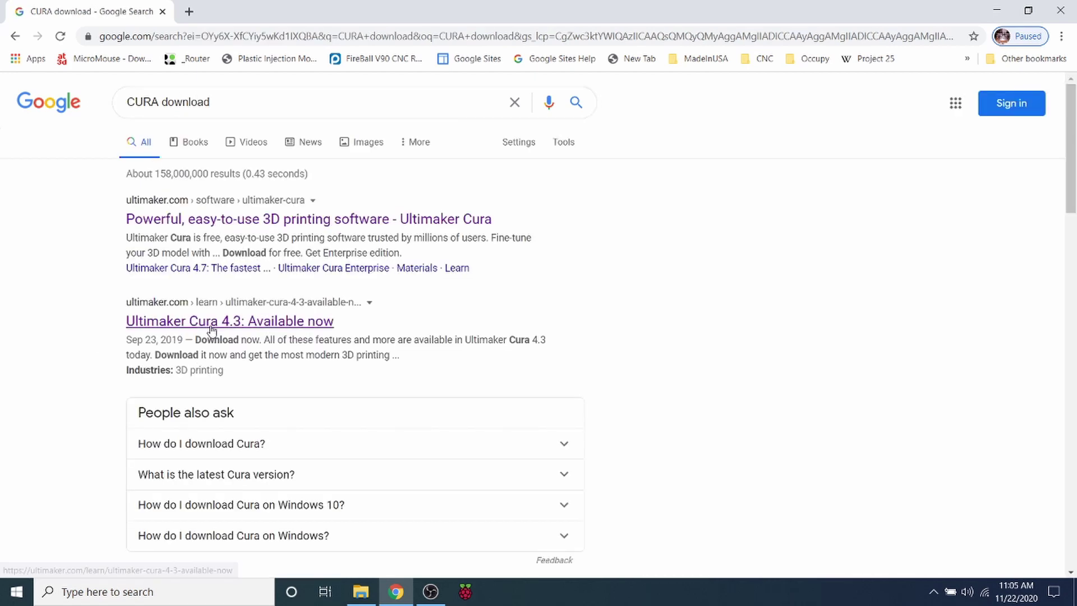
From the Ultimaker Cura result, reach the Cura software page and download the Windows 64 bit installer.
left_click(151, 322)
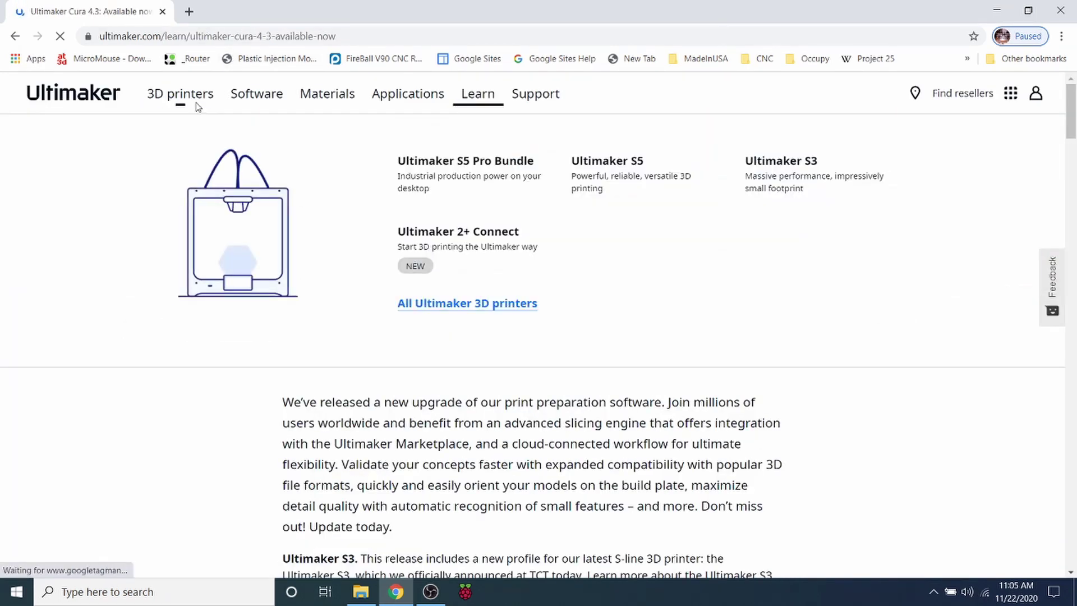
mouse_move(257, 94)
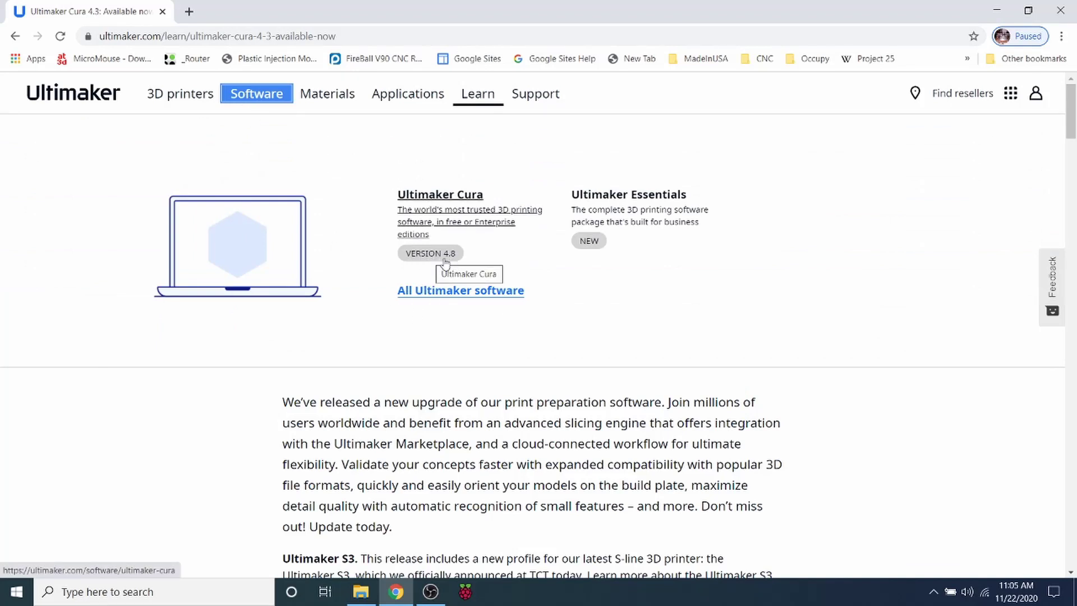
left_click(444, 262)
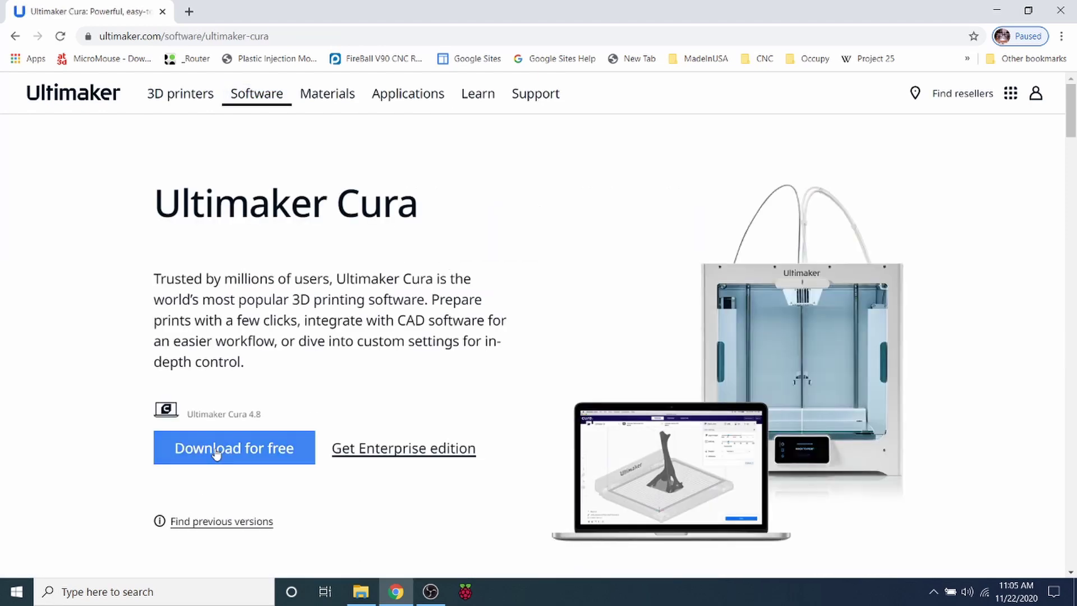
left_click(216, 453)
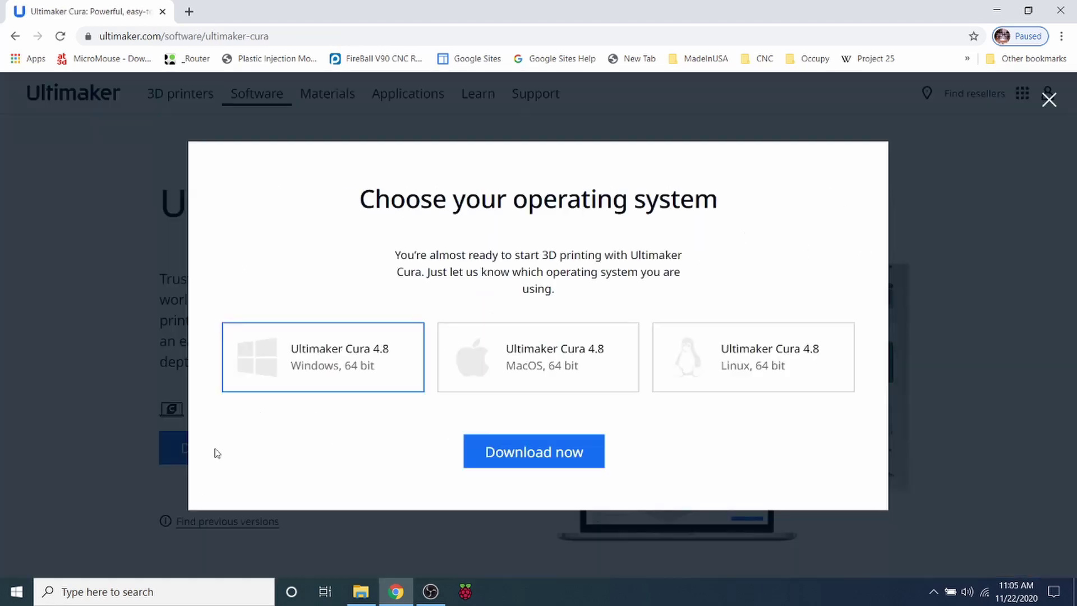
left_click(301, 363)
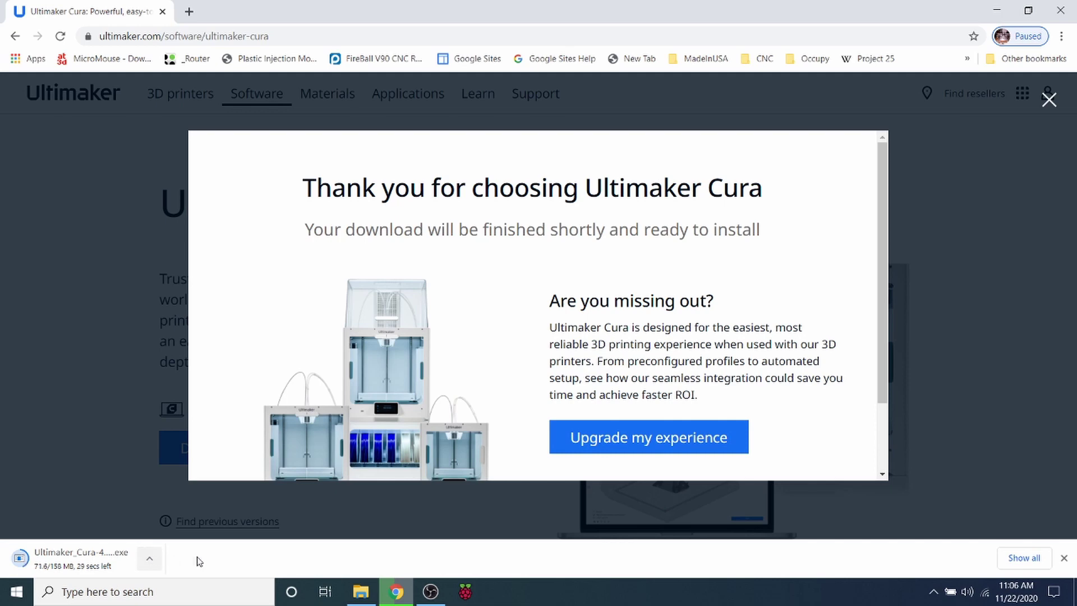
In File Explorer, open Desktop > Printrun-win-18Nov2017 and launch pronterface.exe.
left_click(352, 596)
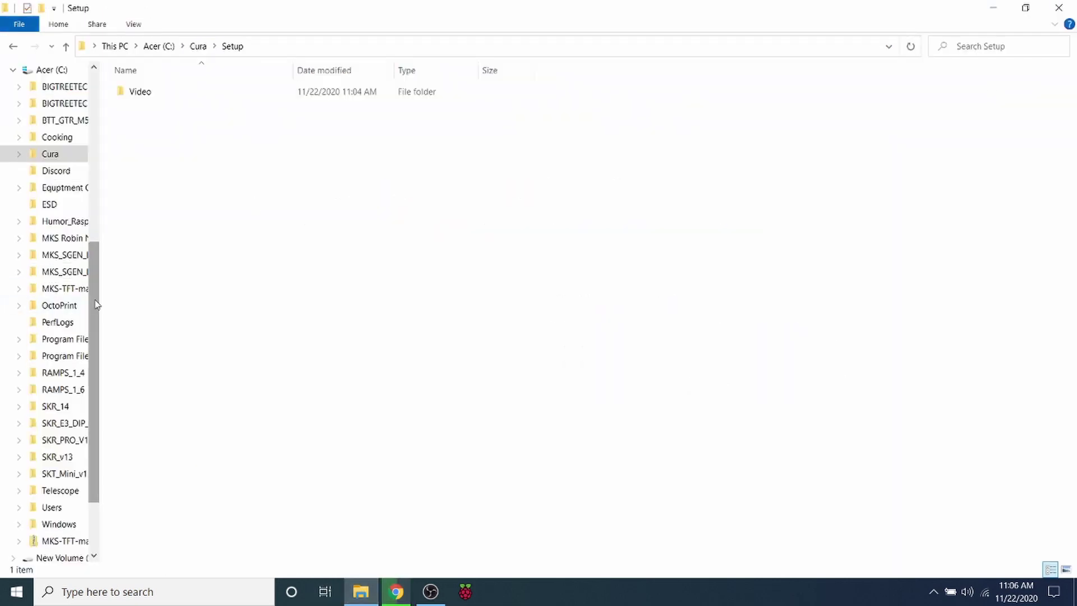
left_click_drag(95, 306, 66, 52)
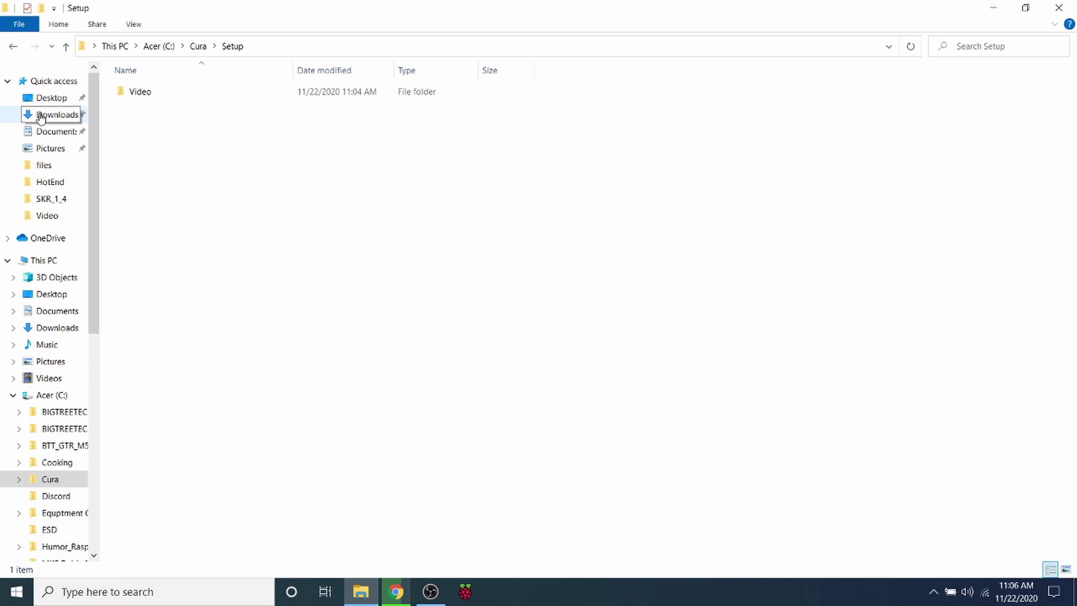
left_click(69, 99)
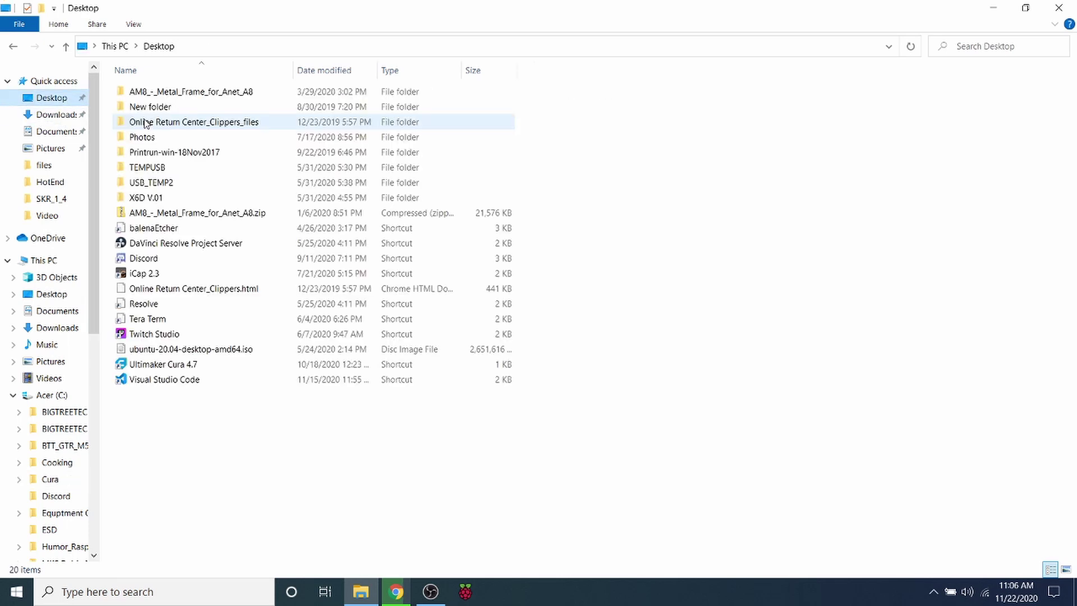
left_click(146, 156)
double_click(146, 156)
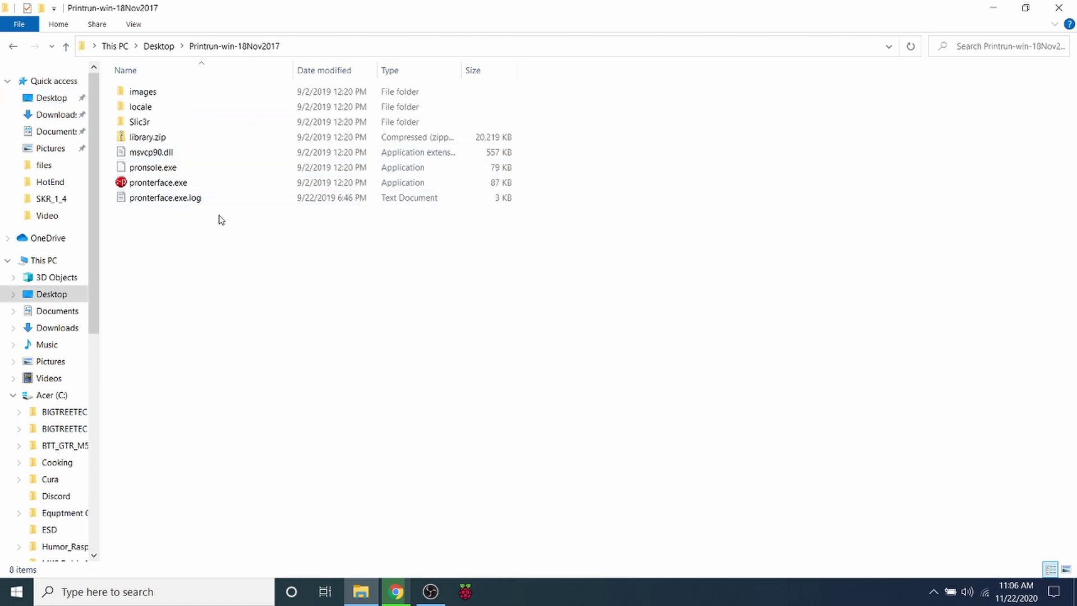
double_click(158, 182)
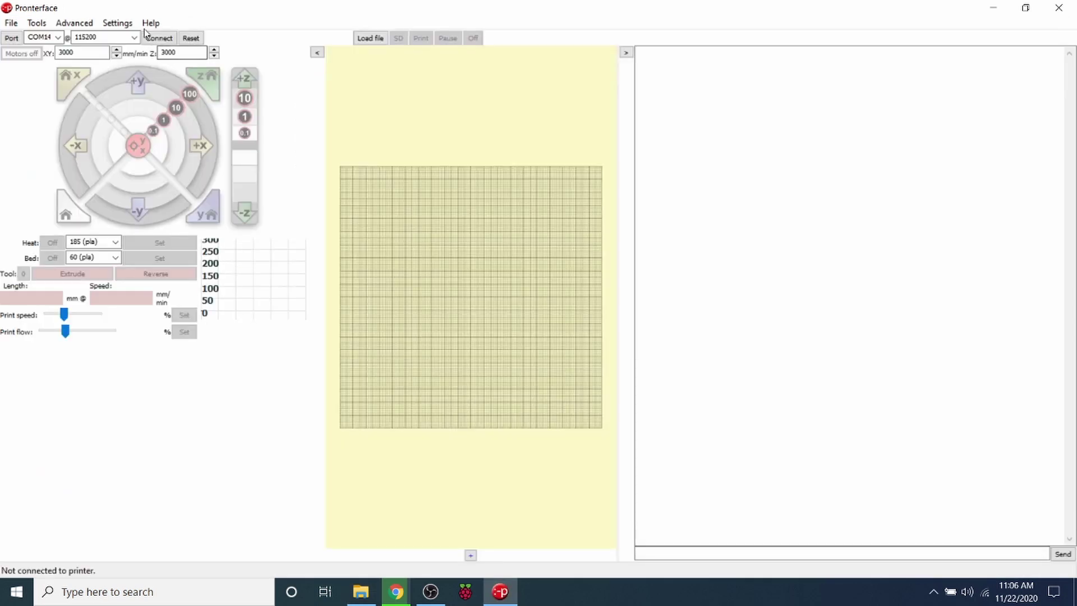
Connect to the printer and send M119, highlighting the TRIGGERED z endstop reply.
left_click(158, 37)
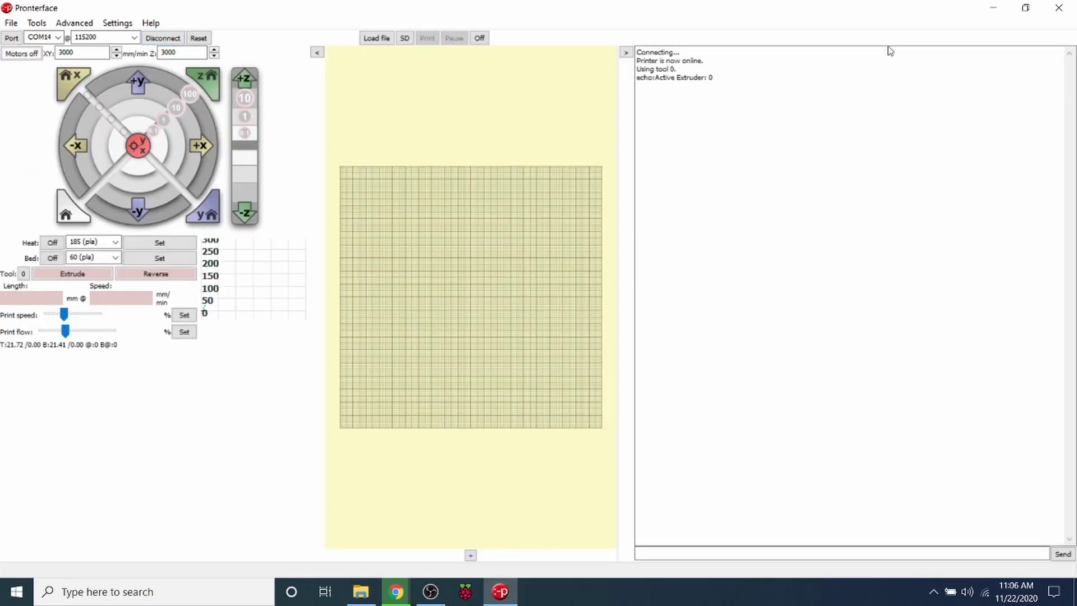
left_click(738, 82)
key("ctrl+a")
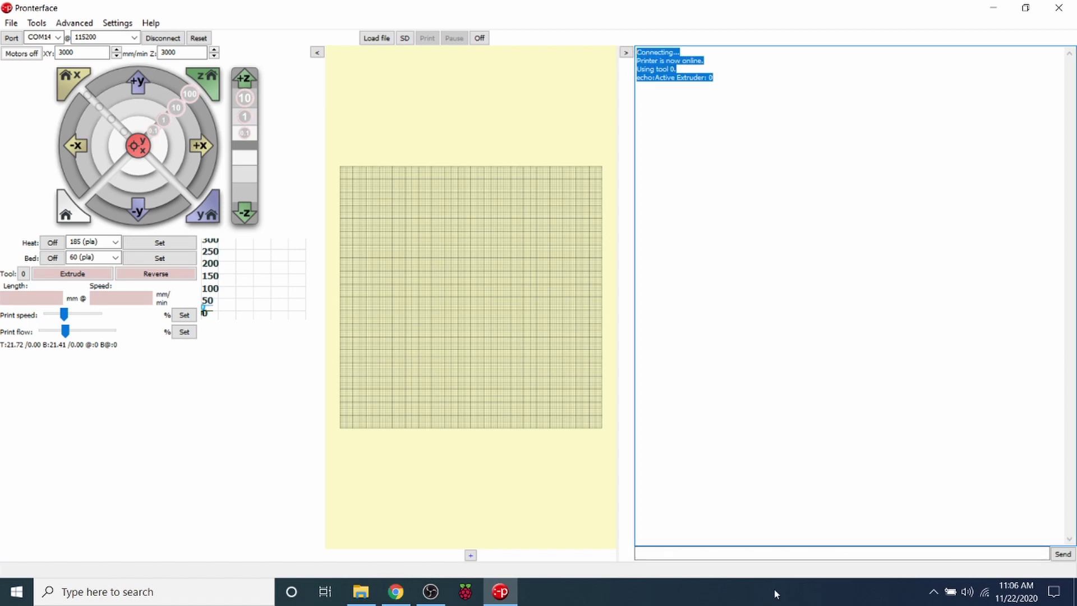
left_click(763, 552)
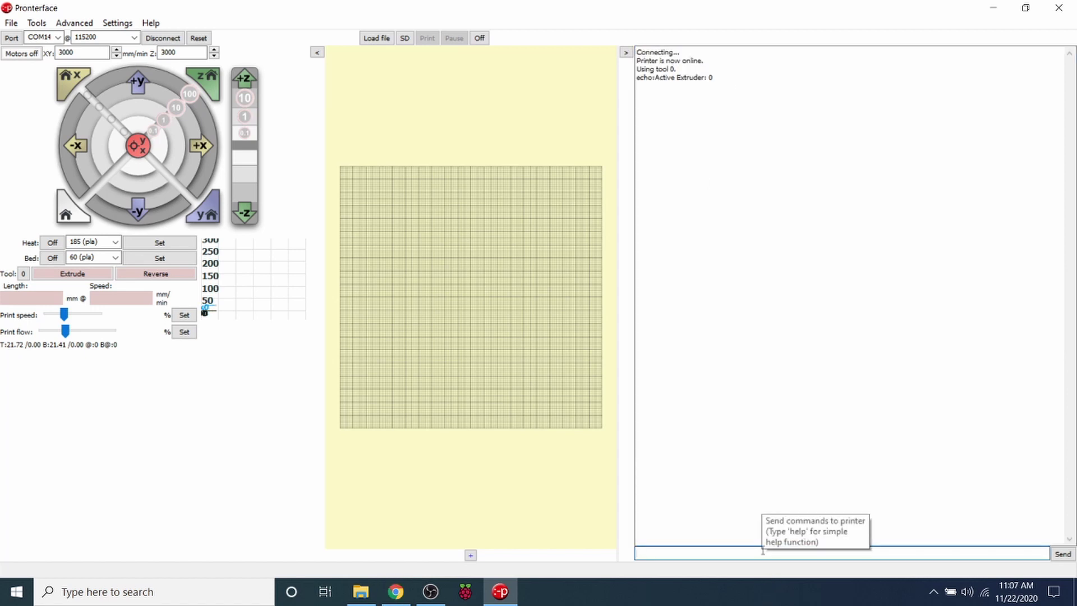
type("M119")
key("Return")
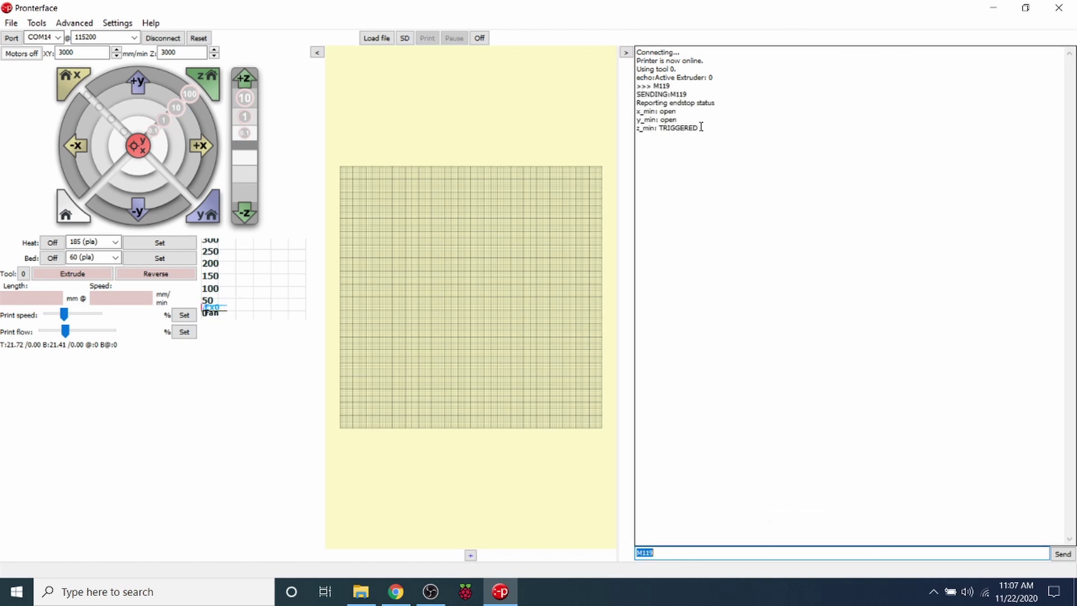
left_click_drag(699, 128, 637, 112)
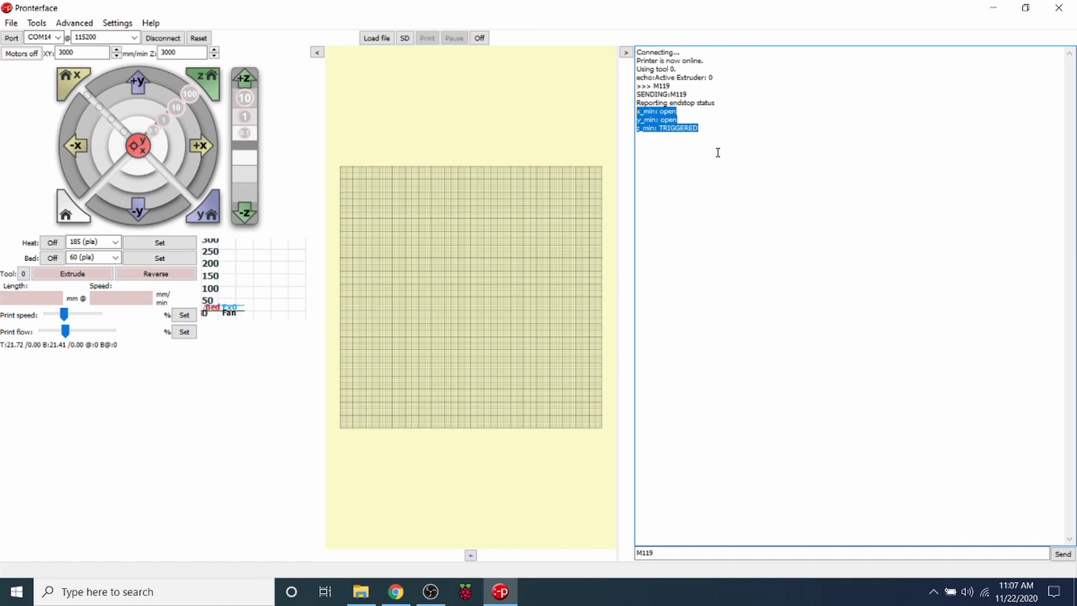
left_click_drag(682, 84, 641, 91)
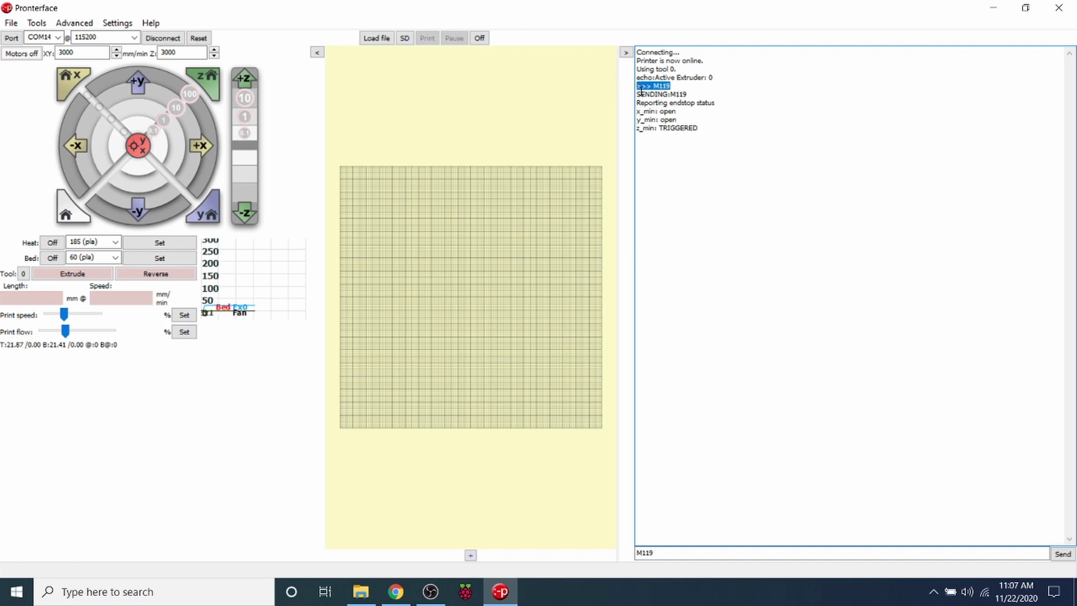
left_click(638, 337)
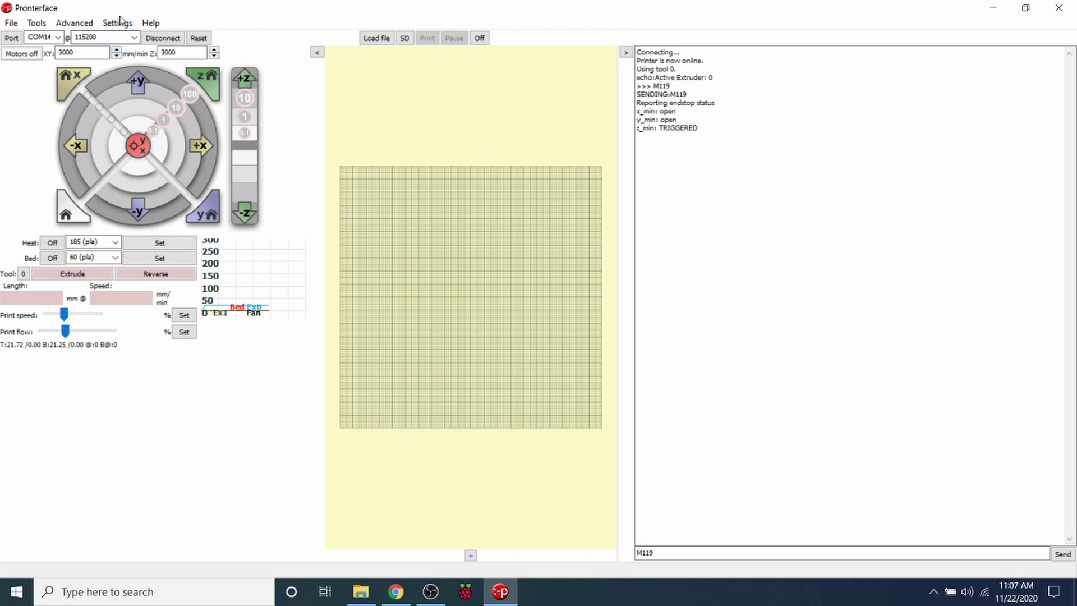
Enable Debug communications and highlight the SENT: M105 lines and temperature replies.
left_click(117, 23)
left_click(130, 86)
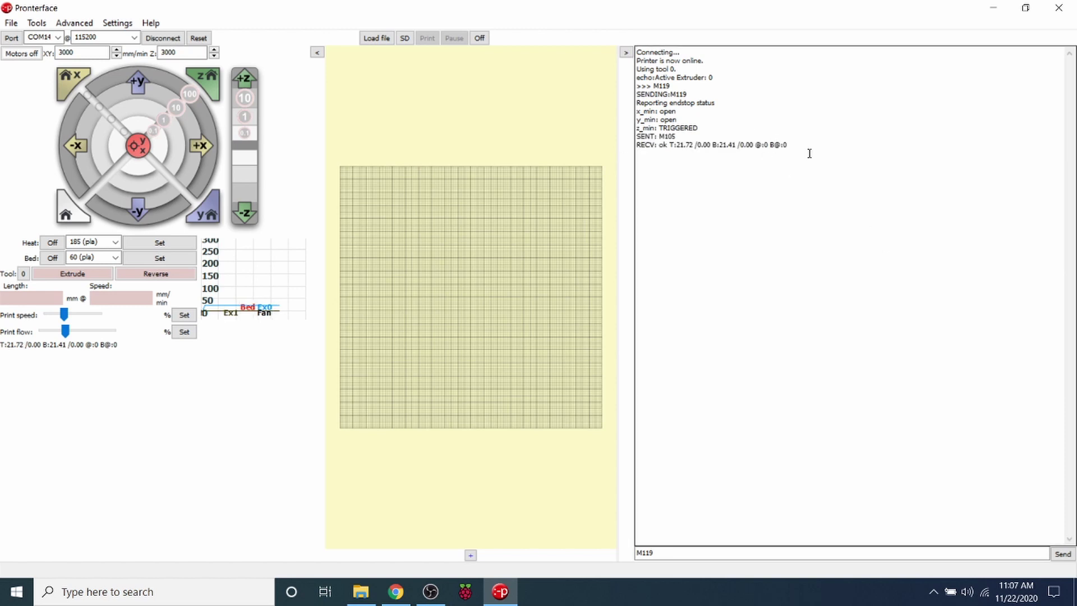
left_click_drag(810, 147, 630, 140)
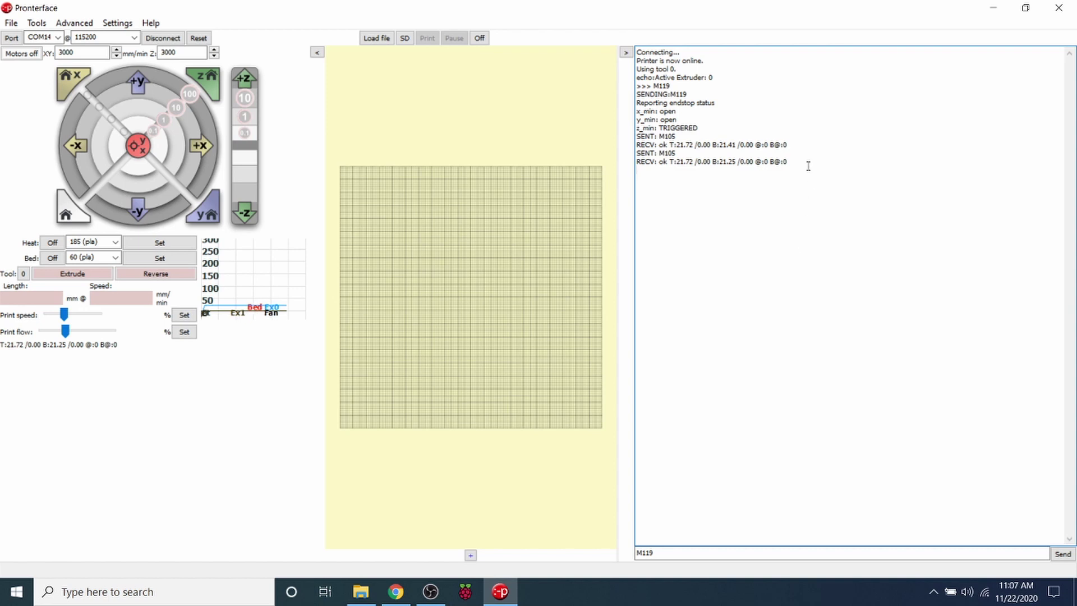
left_click_drag(676, 153, 787, 196)
left_click(708, 163)
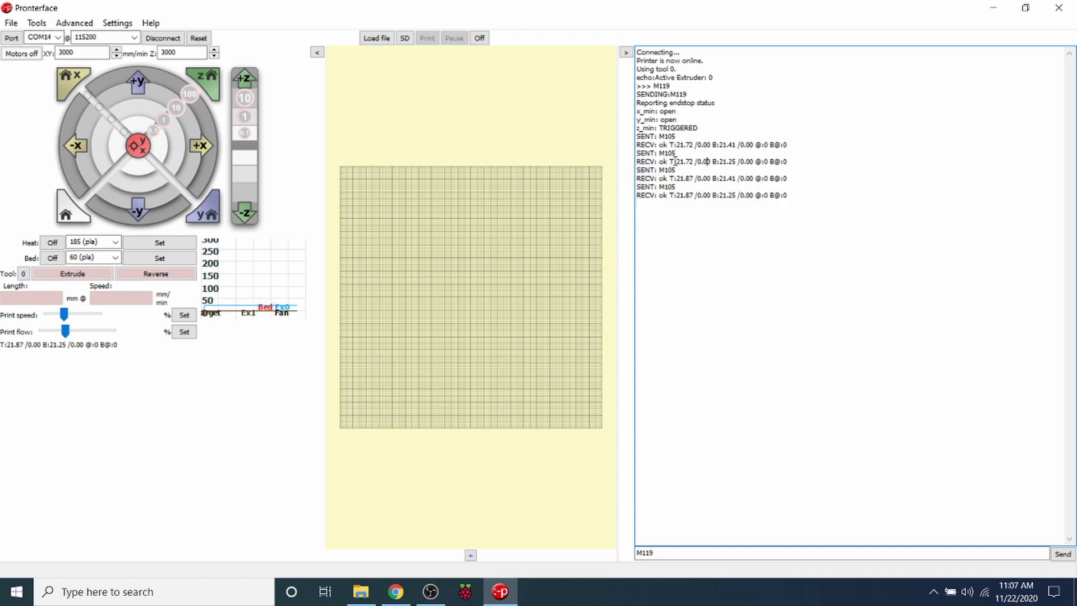
left_click_drag(668, 162, 809, 165)
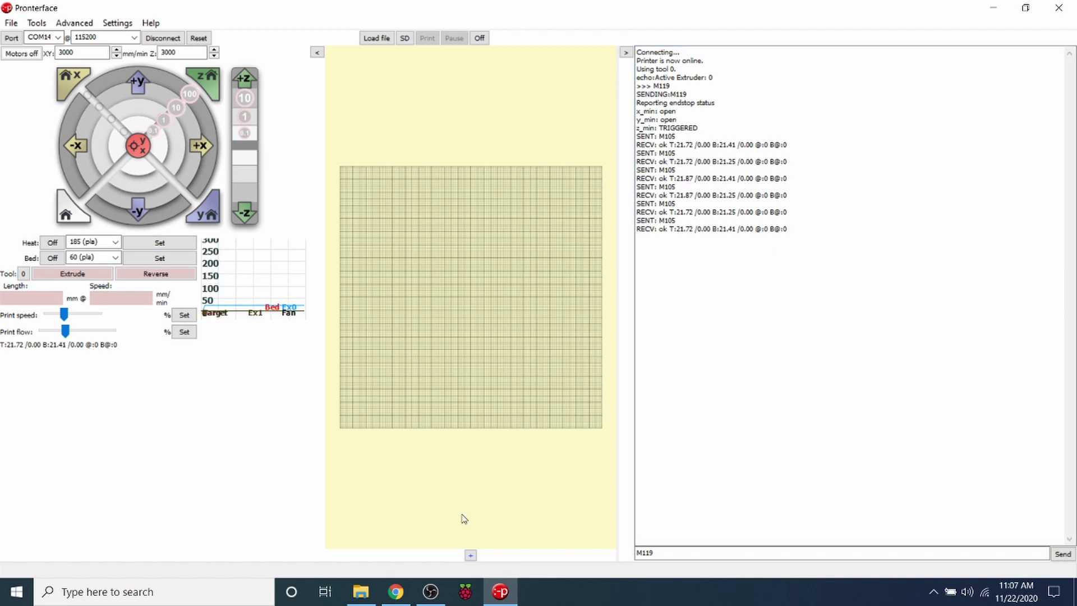
Show the downloaded Cura 4.8.0 installer in its folder and run it.
left_click(392, 592)
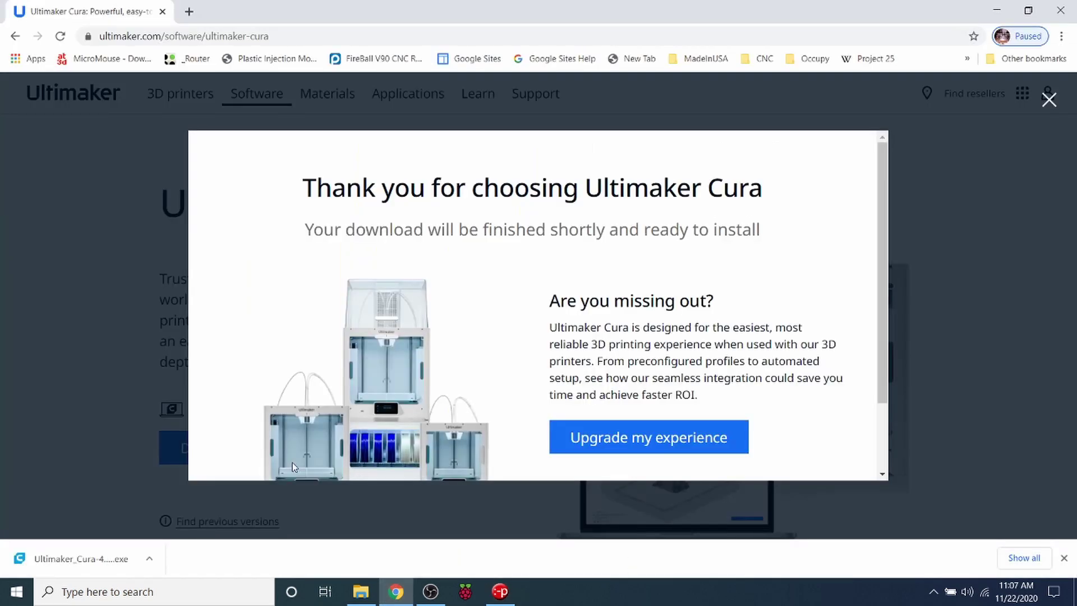
left_click(150, 558)
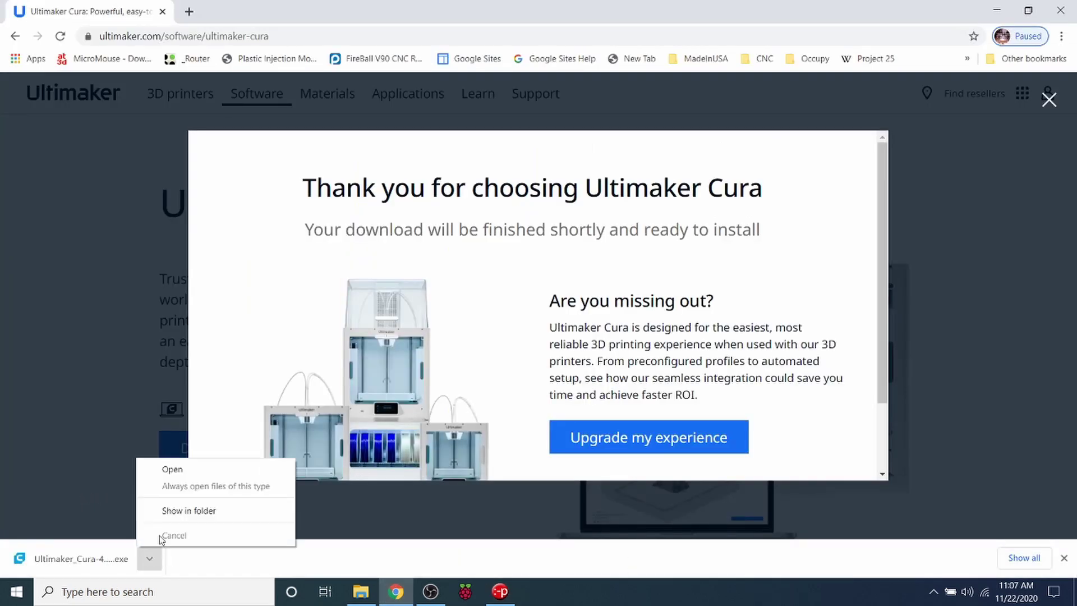
left_click(172, 511)
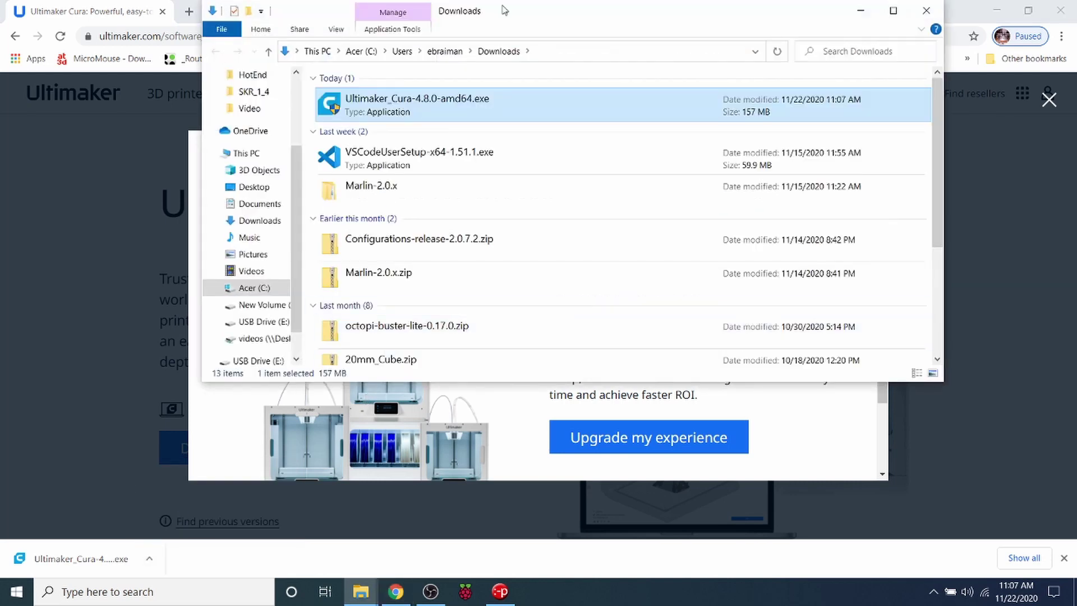
double_click(475, 98)
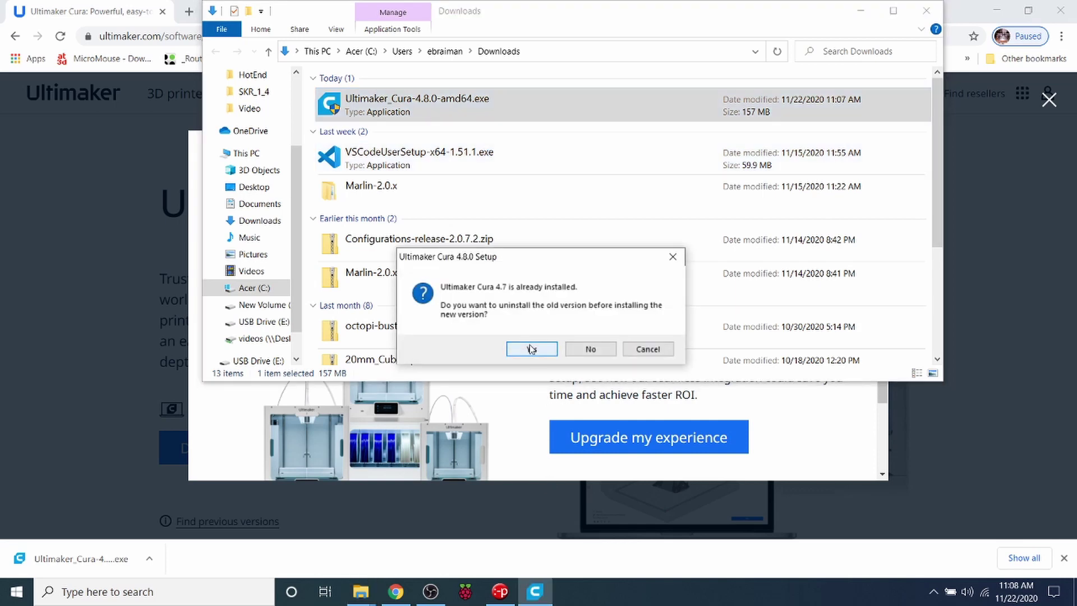
Uninstall the old Cura 4.7, also removing its configuration files.
left_click(532, 349)
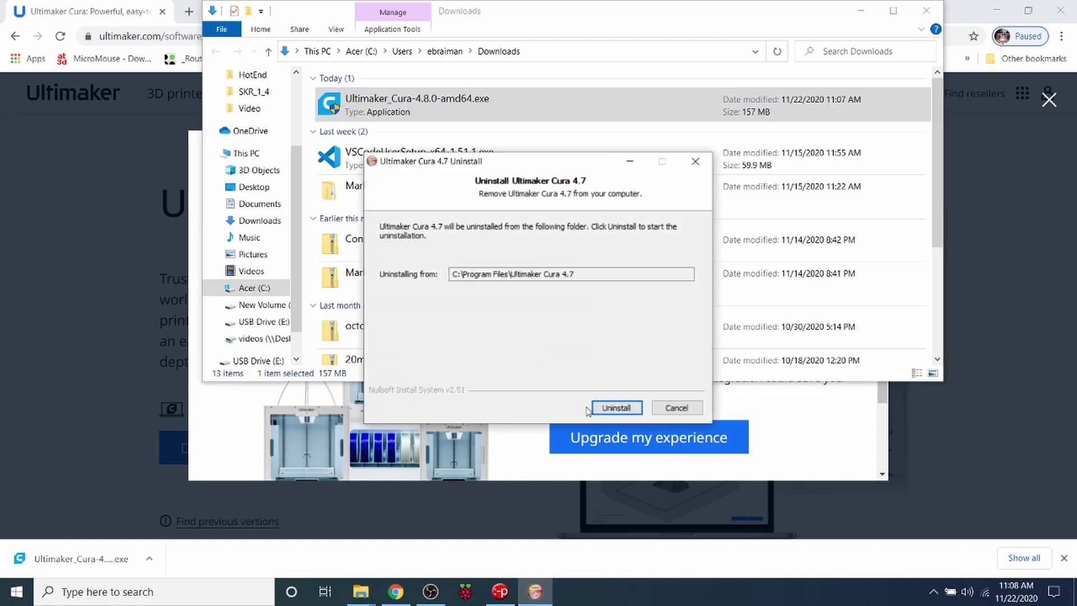
left_click(616, 407)
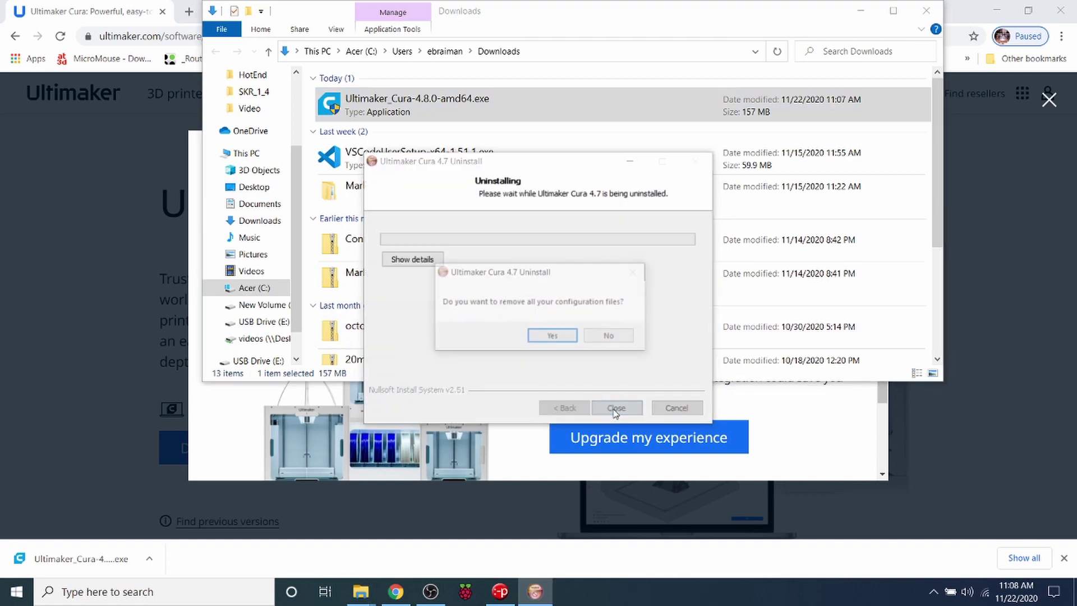
left_click(546, 339)
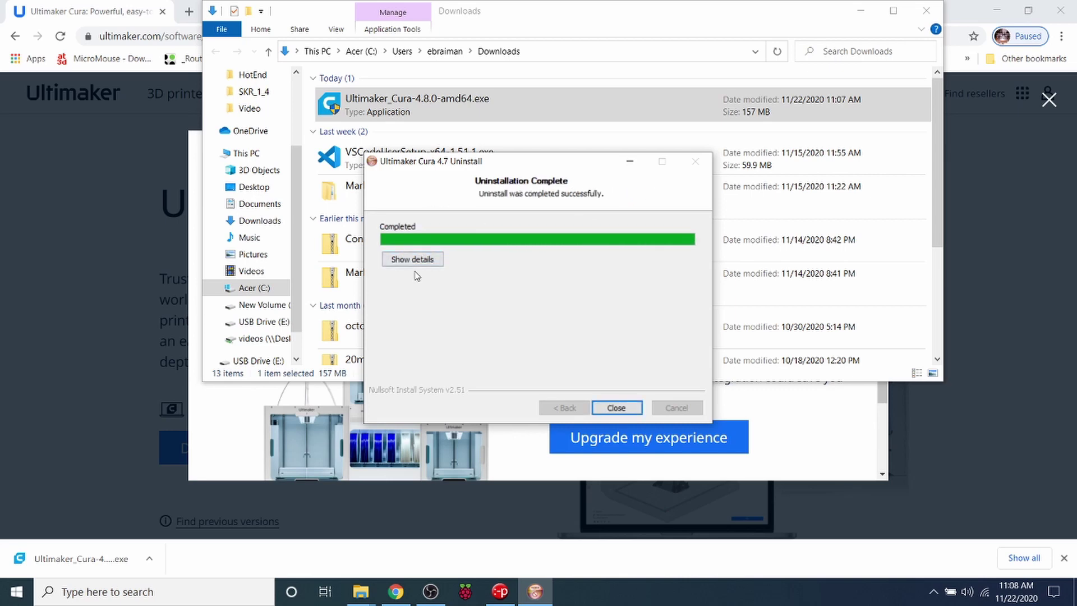
Accept the licence, keep default folder, start menu and components, install, and show details.
left_click(626, 406)
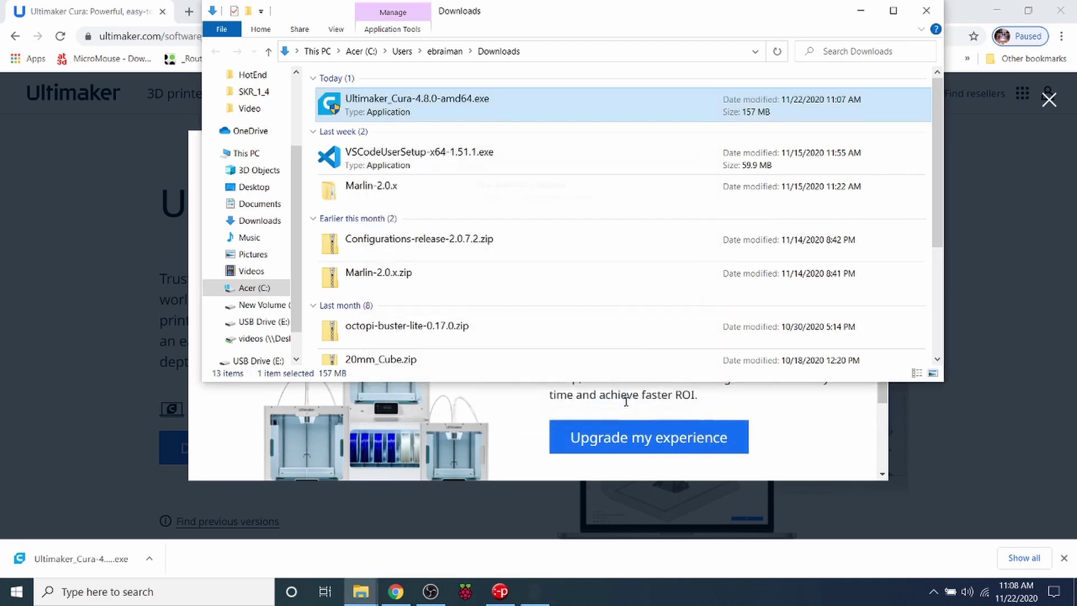
left_click(616, 408)
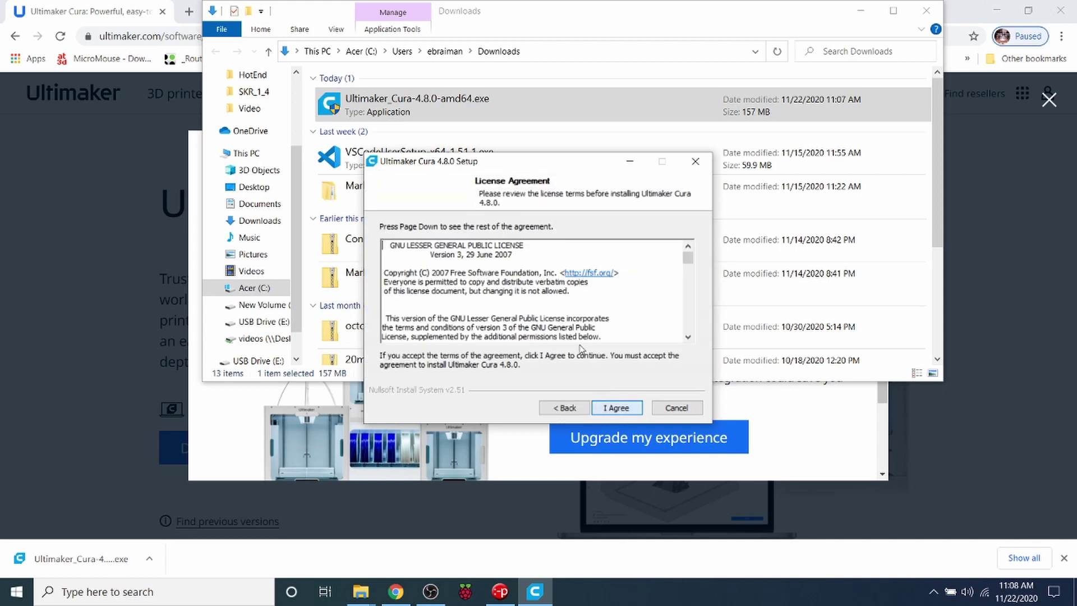
left_click(618, 408)
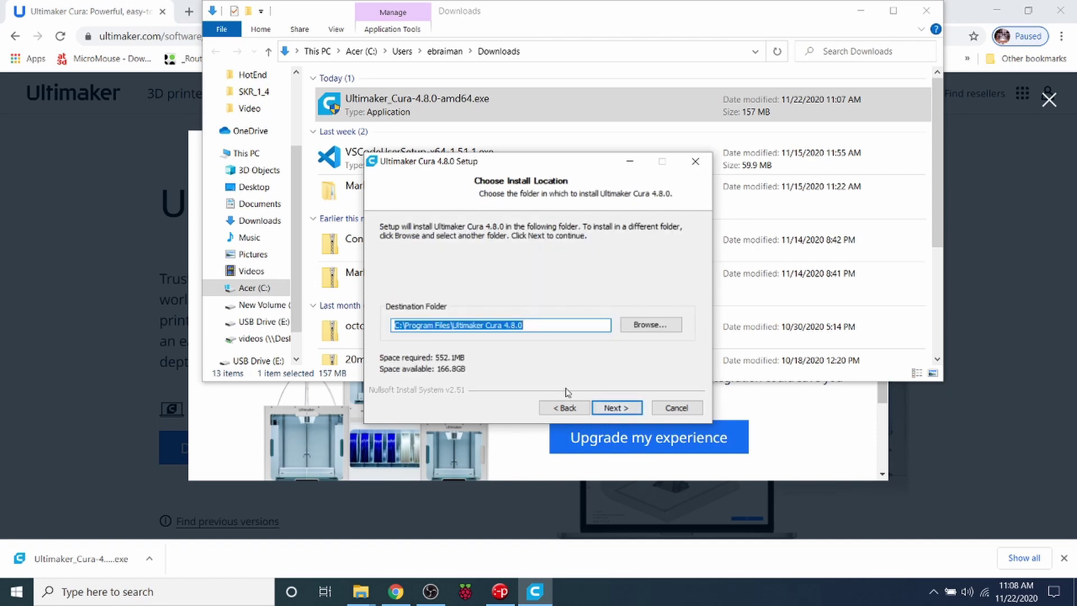
left_click(607, 409)
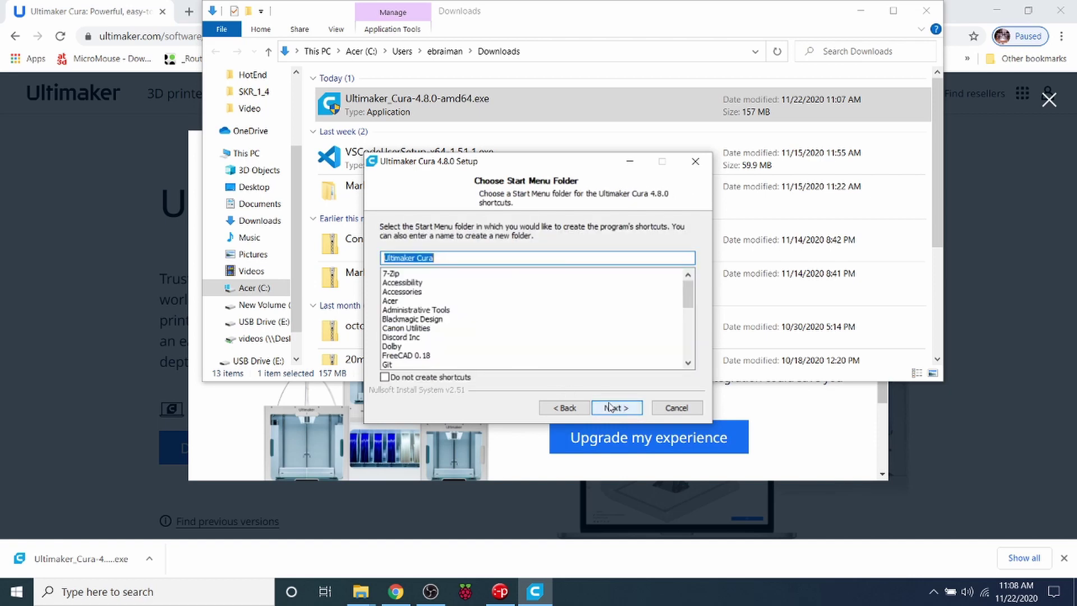
left_click(630, 416)
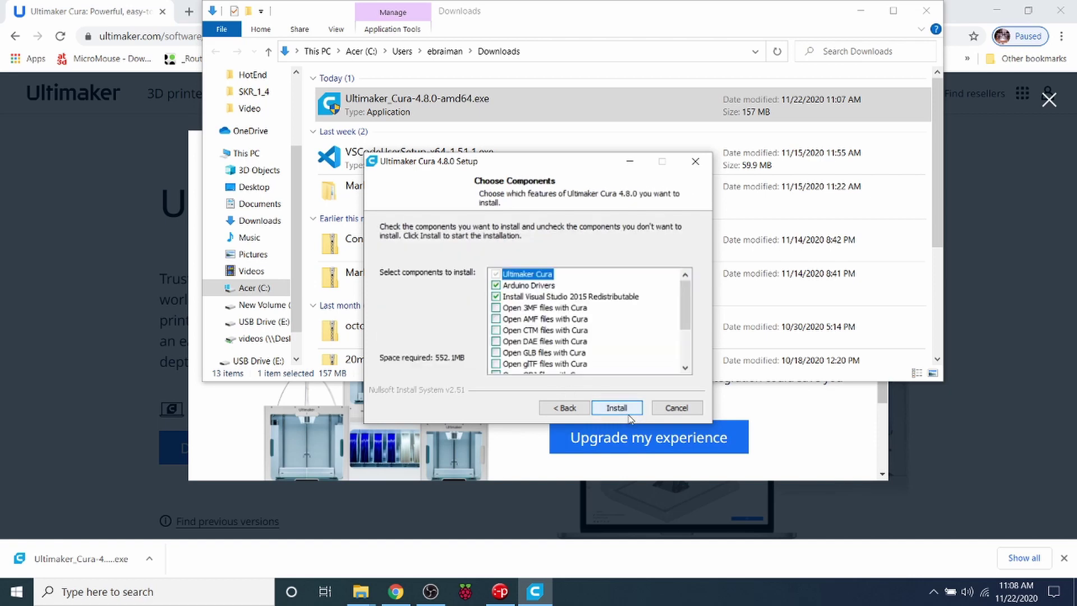
left_click(623, 415)
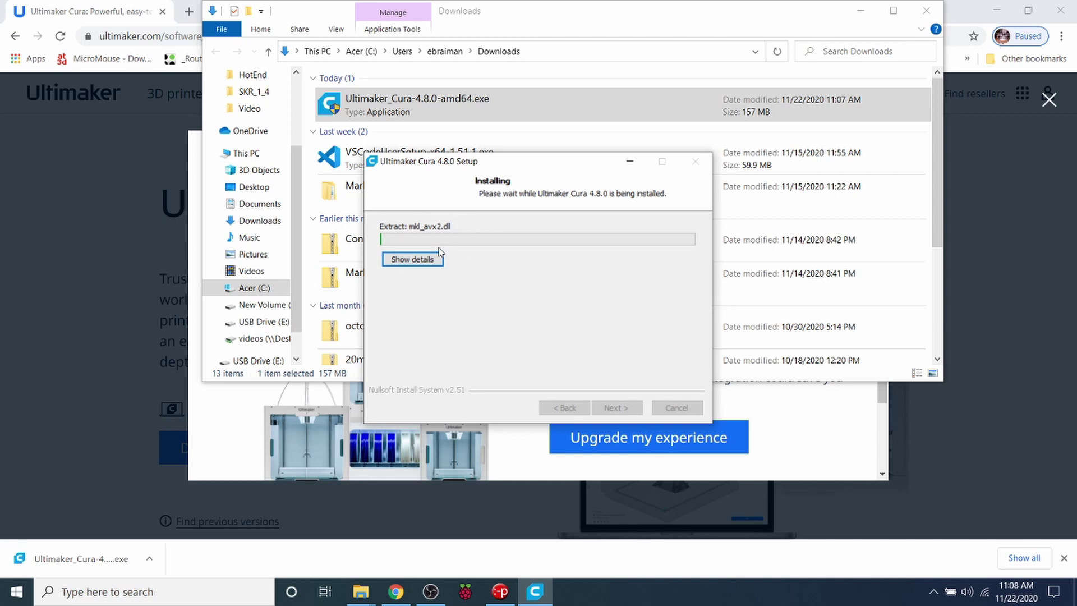
left_click(431, 260)
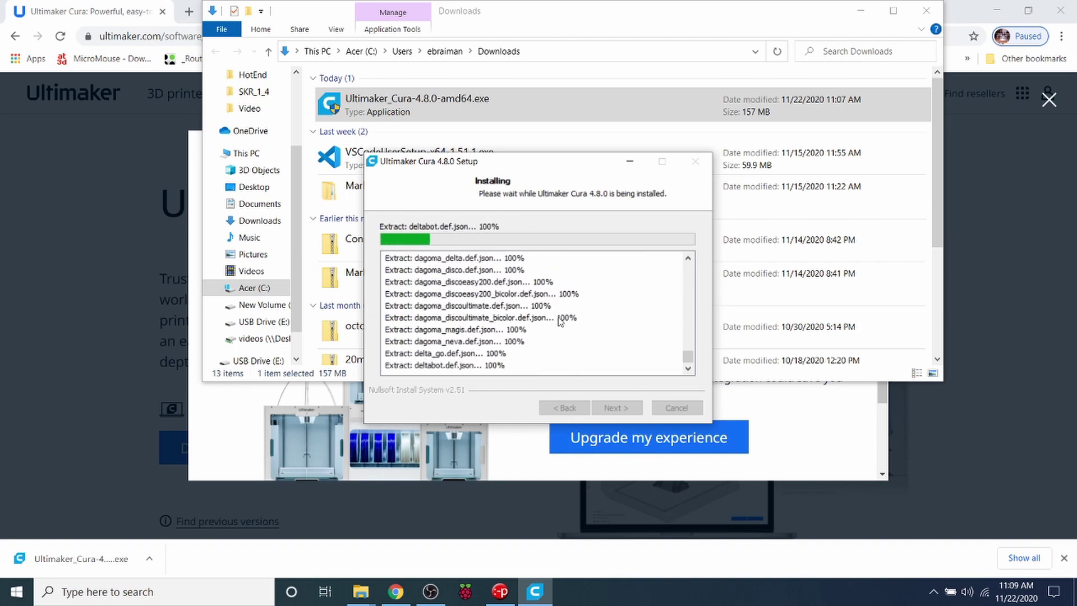
Turn off Debug communications in Pronterface and close the program.
left_click(501, 592)
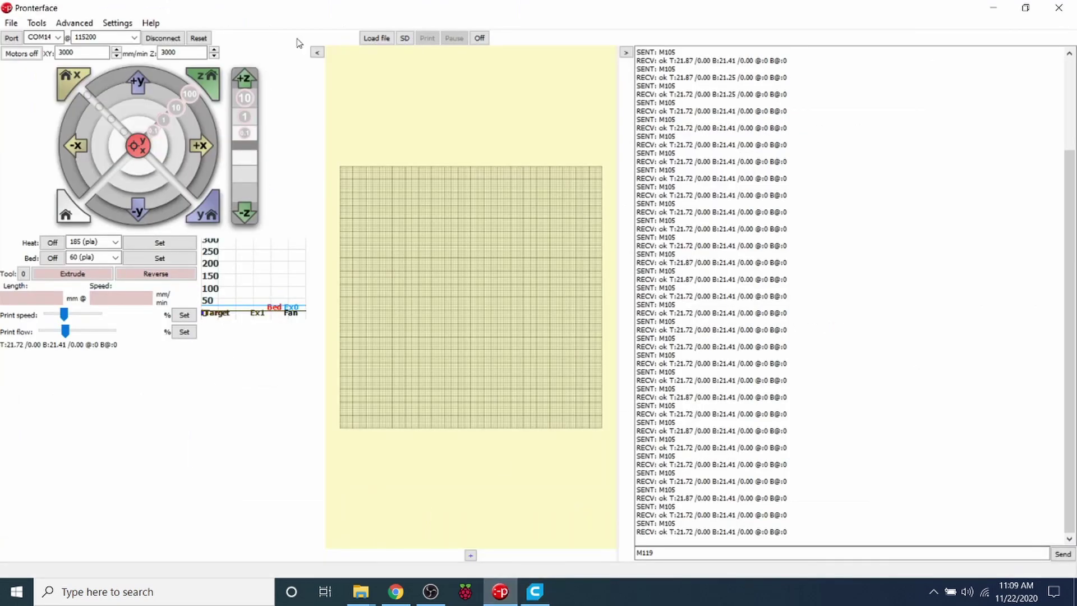
left_click(117, 23)
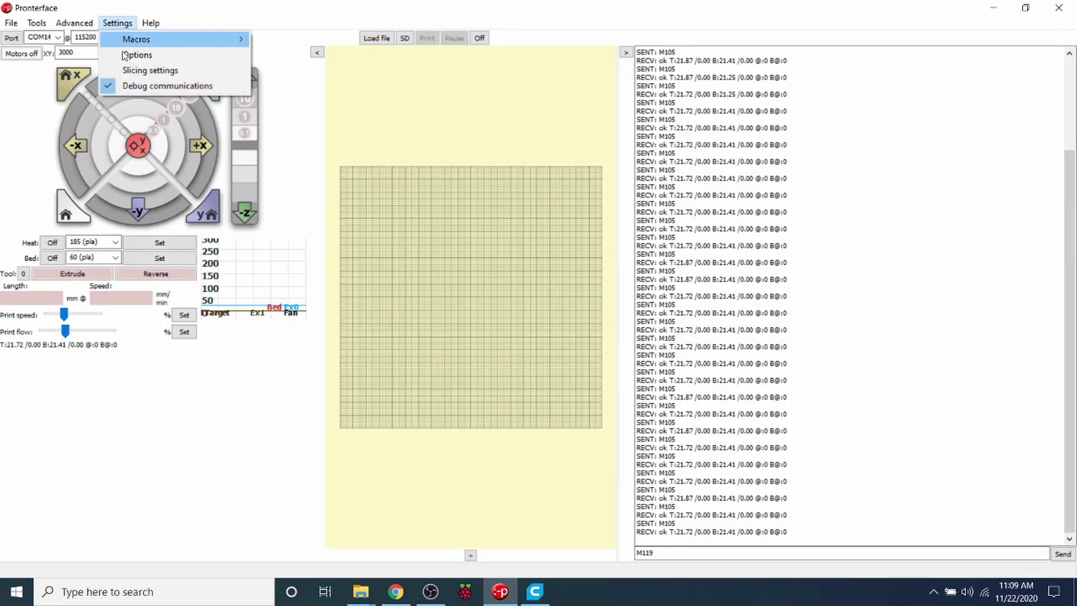
left_click(103, 88)
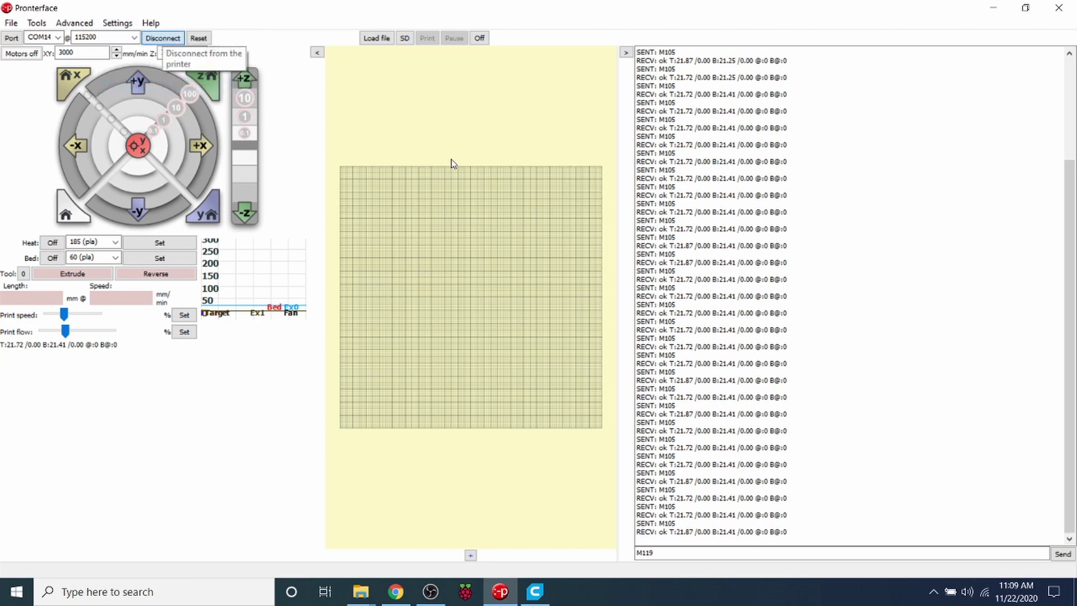
left_click(1059, 7)
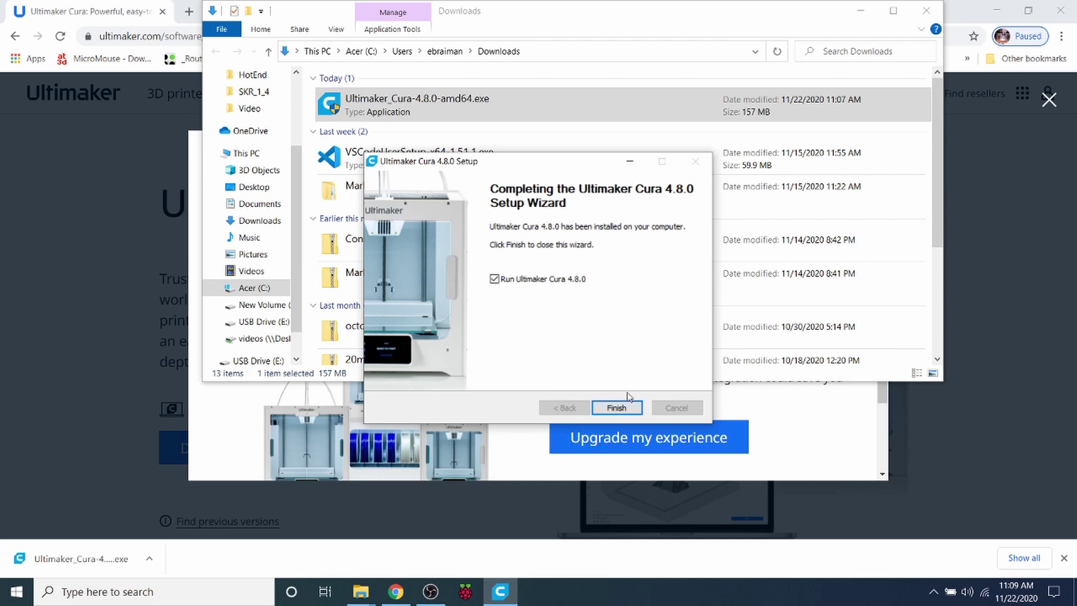
Finish setup to launch Cura 4.8.0 and allow cura.exe through the Windows firewall.
left_click(616, 408)
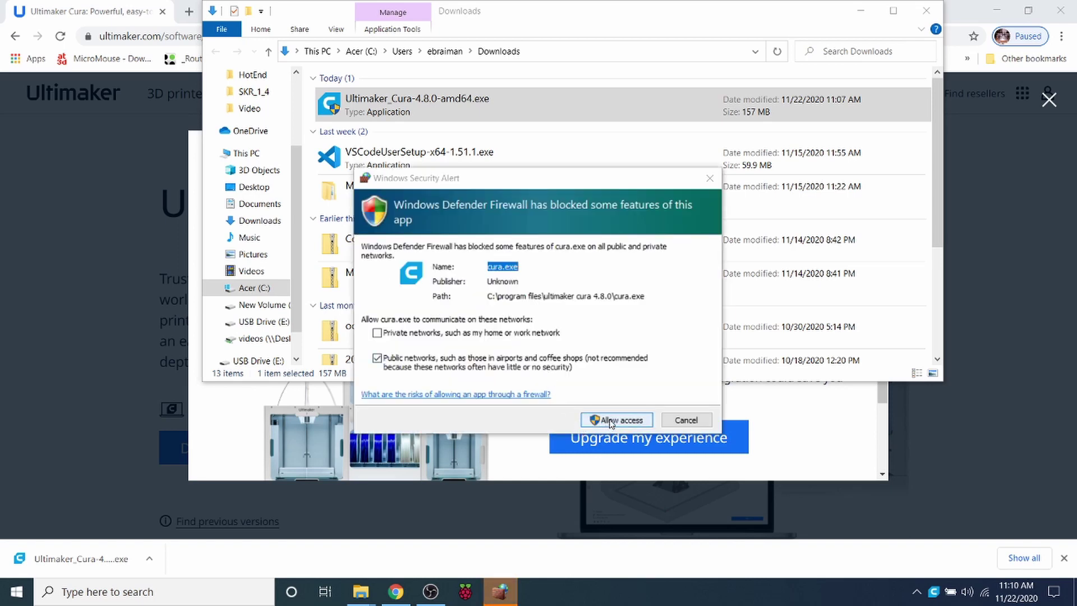
left_click(611, 423)
left_click(611, 421)
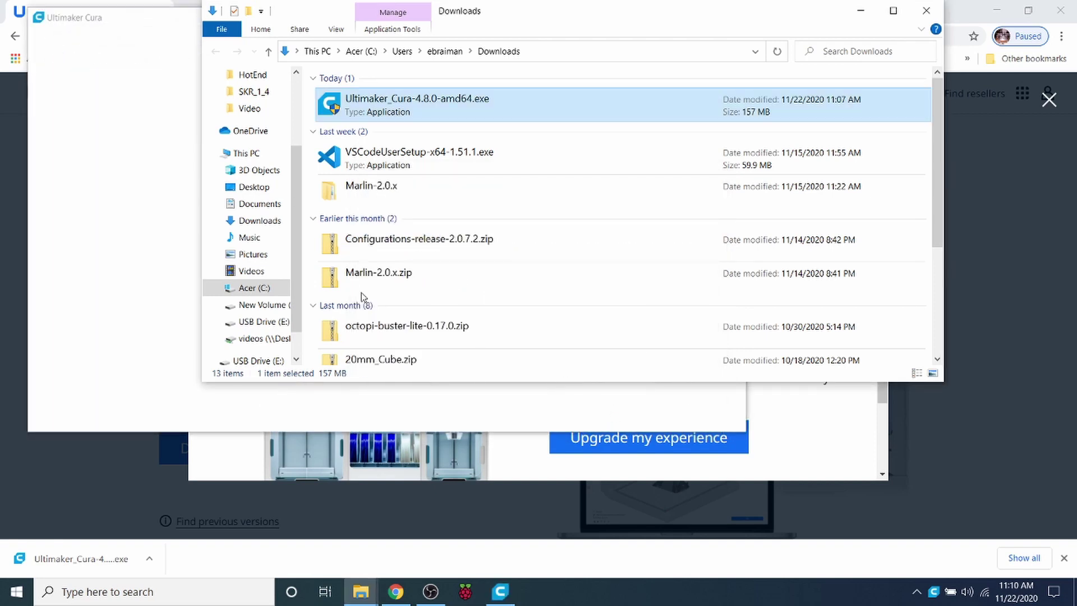
Maximize Cura, agree to the user agreement, pass the intro pages and skip account sign-in.
left_click(924, 12)
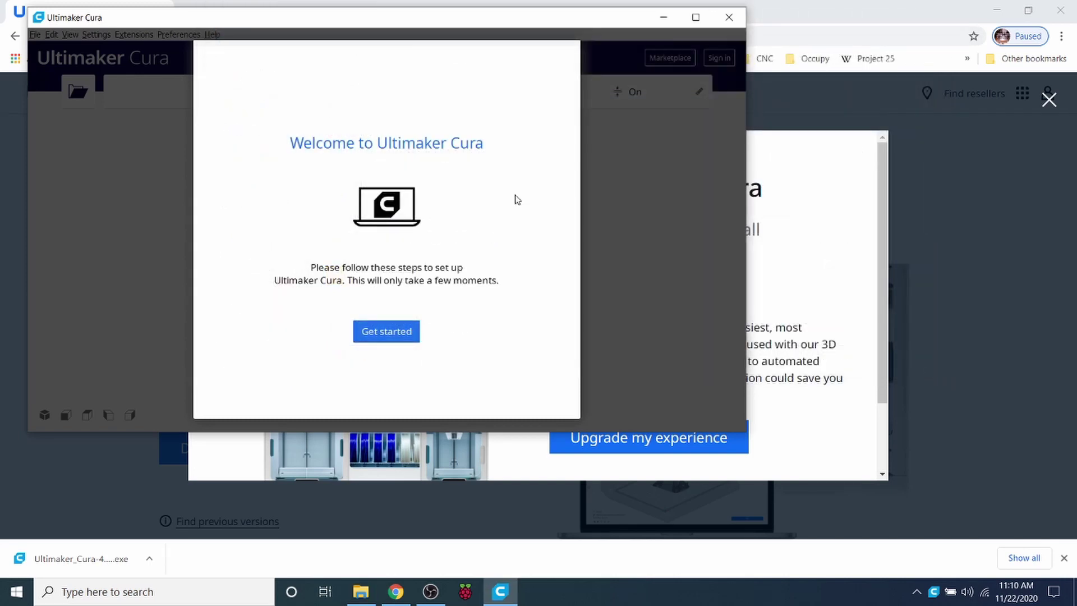
left_click(695, 17)
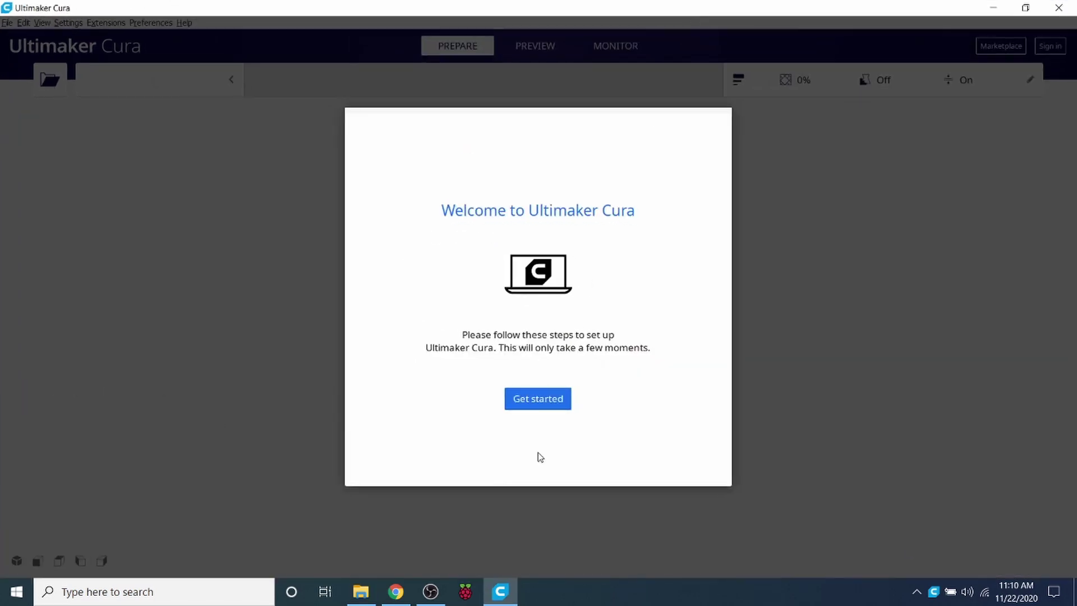
left_click(540, 402)
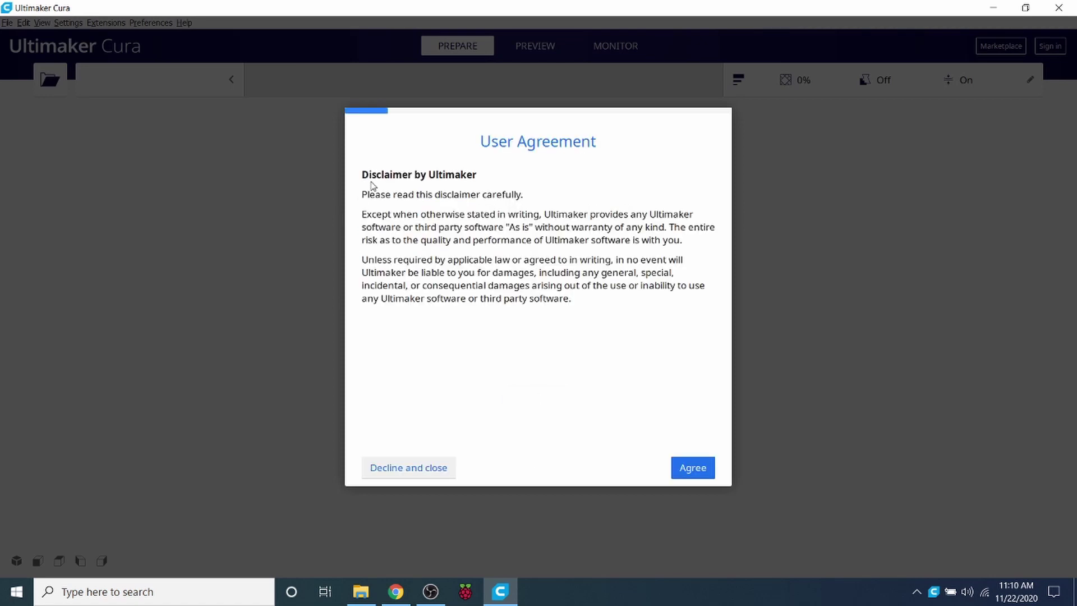
left_click(695, 469)
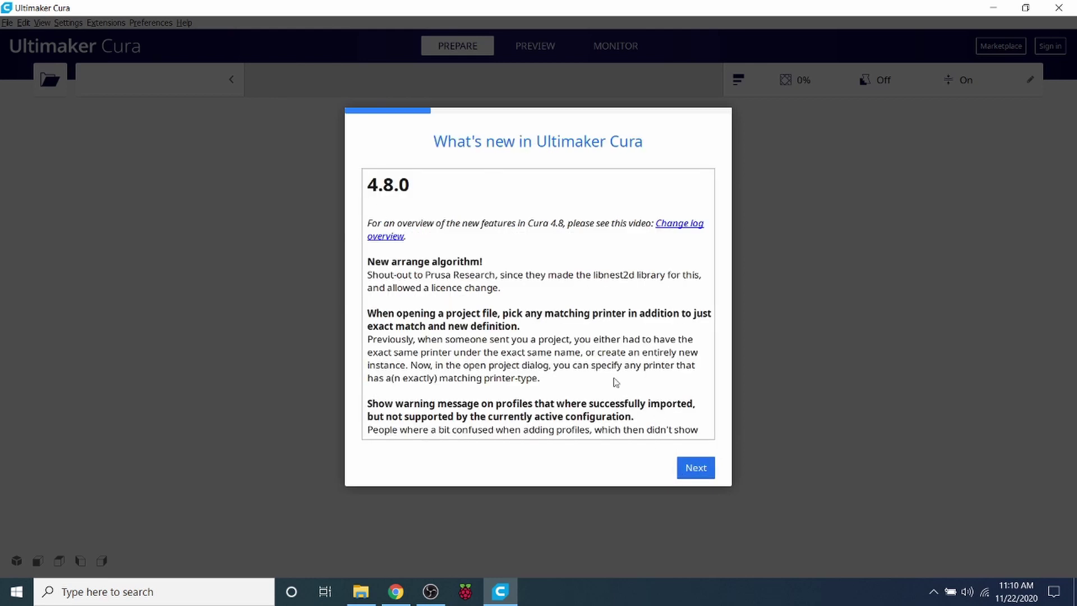
left_click(703, 468)
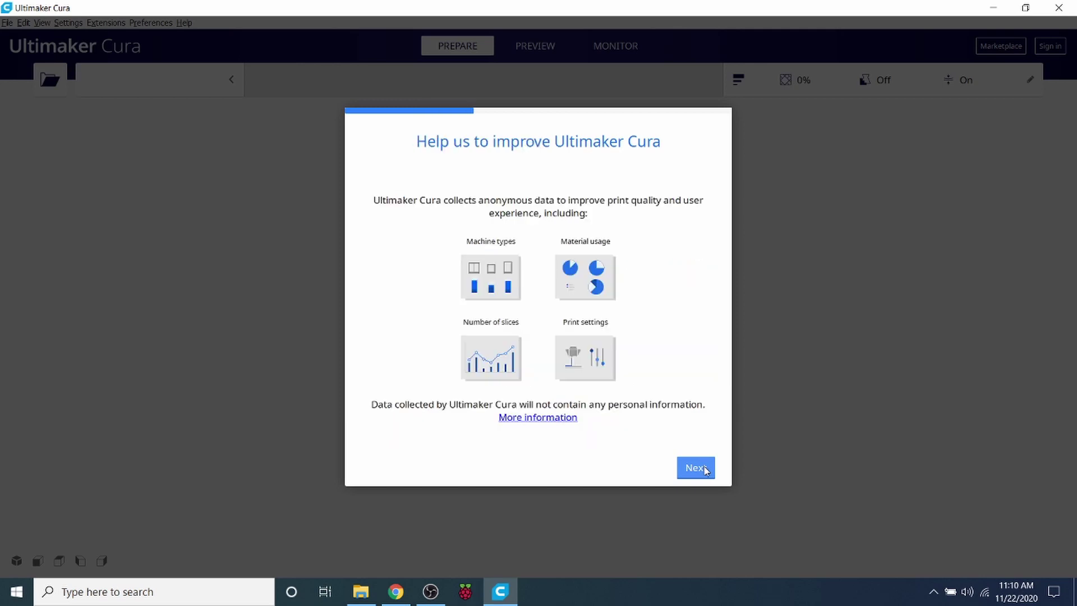
left_click(704, 468)
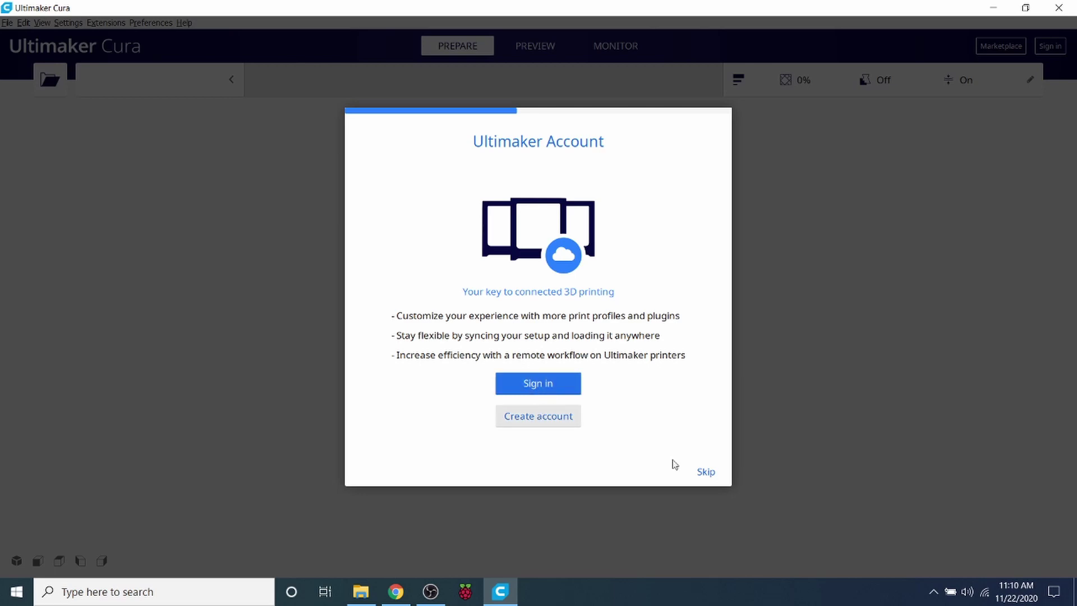
left_click(705, 472)
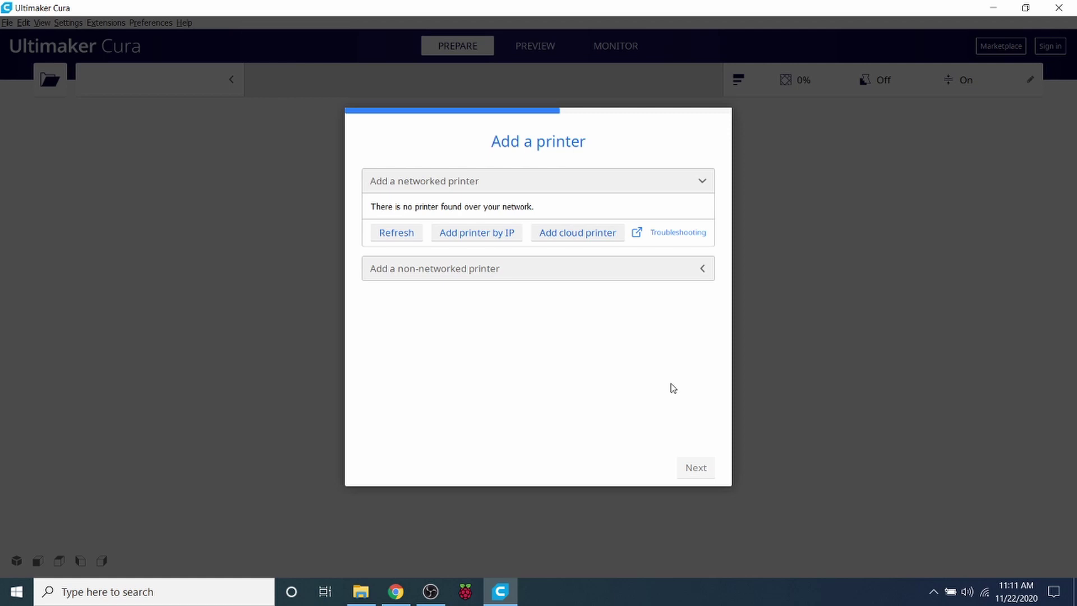
Add a non-networked Creality3D > Creality Ender-3 Pro printer and continue to its machine settings.
left_click(671, 182)
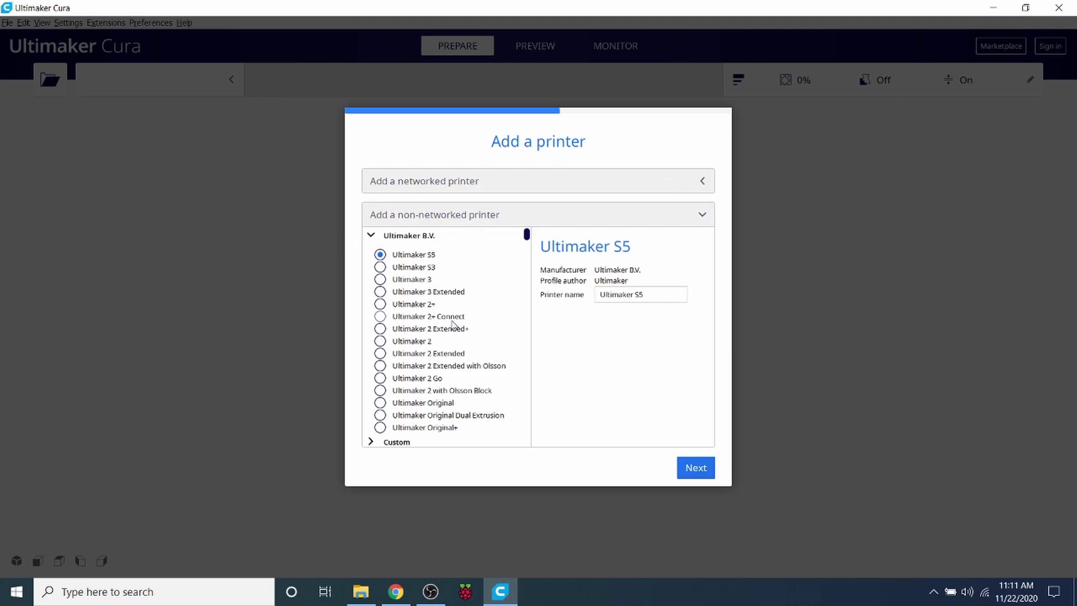
scroll(443, 291, "down", 2)
scroll(407, 365, "down", 4)
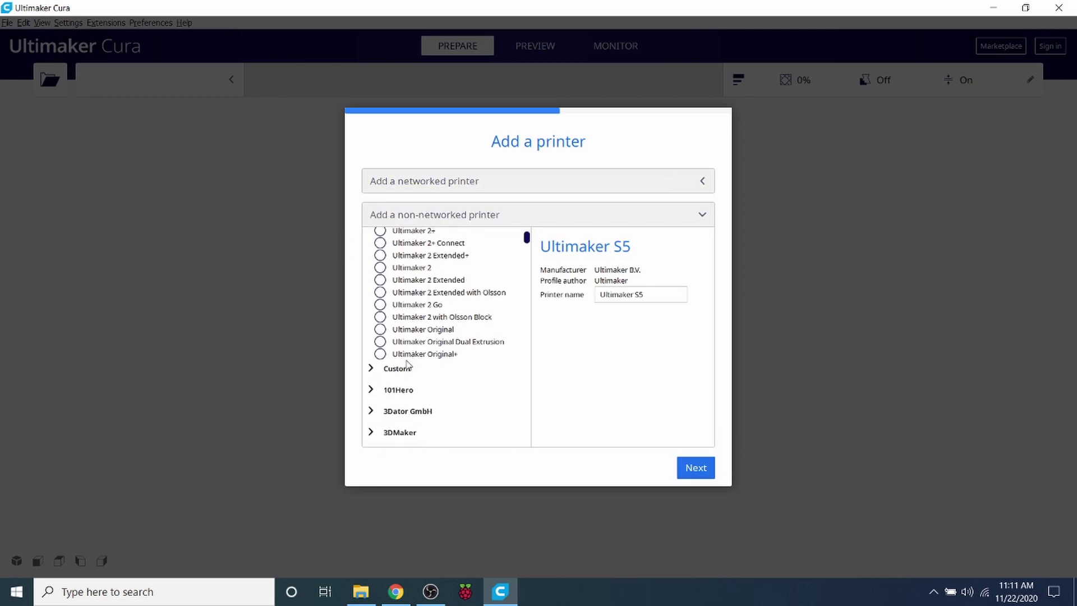
scroll(408, 364, "down", 12)
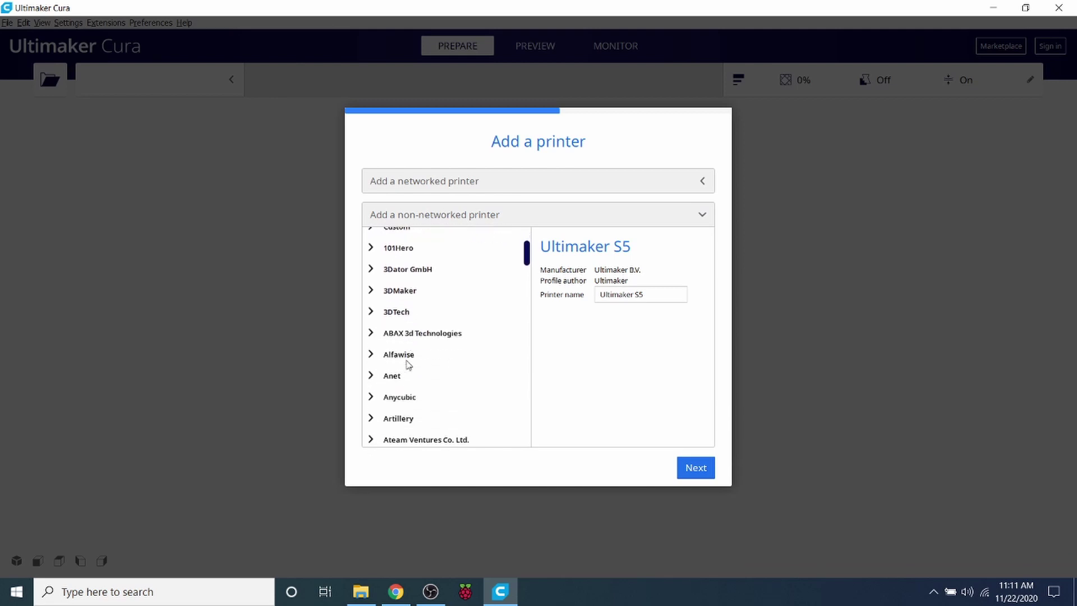
scroll(407, 364, "down", 8)
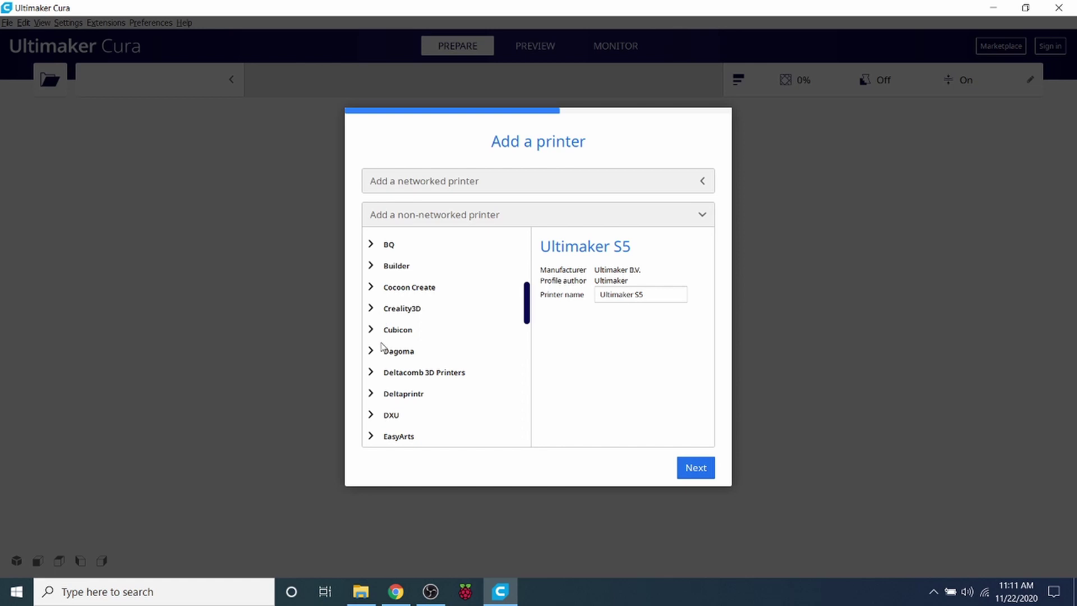
left_click(370, 311)
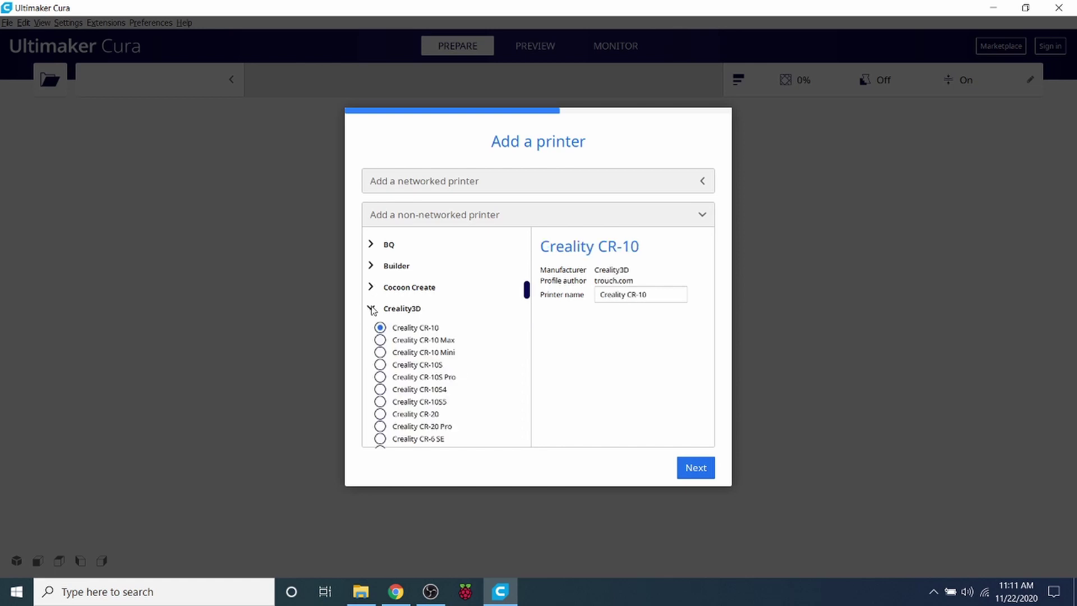
scroll(413, 331, "down", 3)
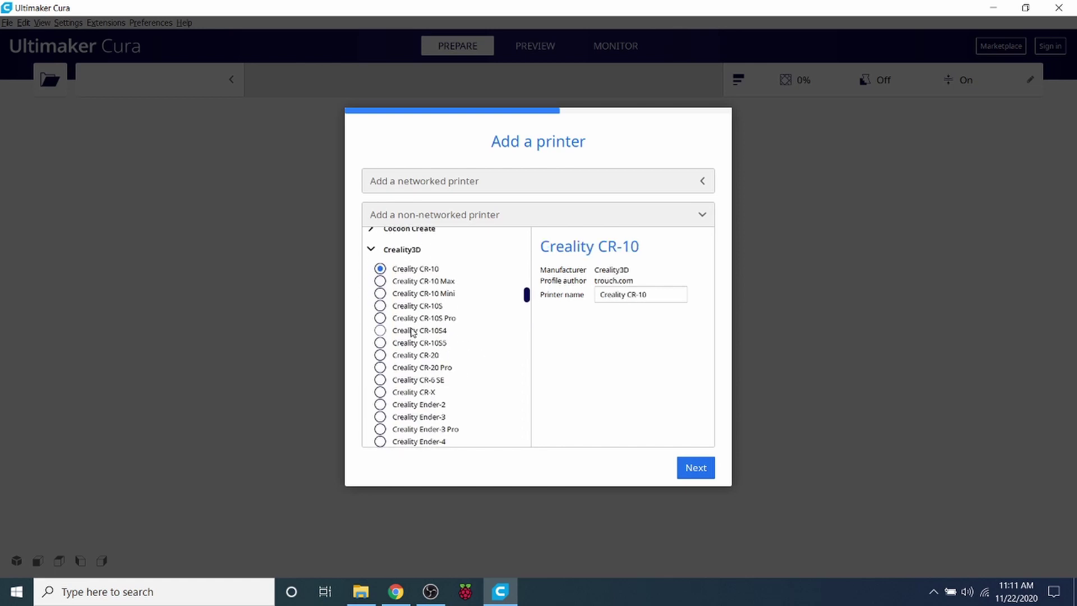
scroll(411, 342, "down", 2)
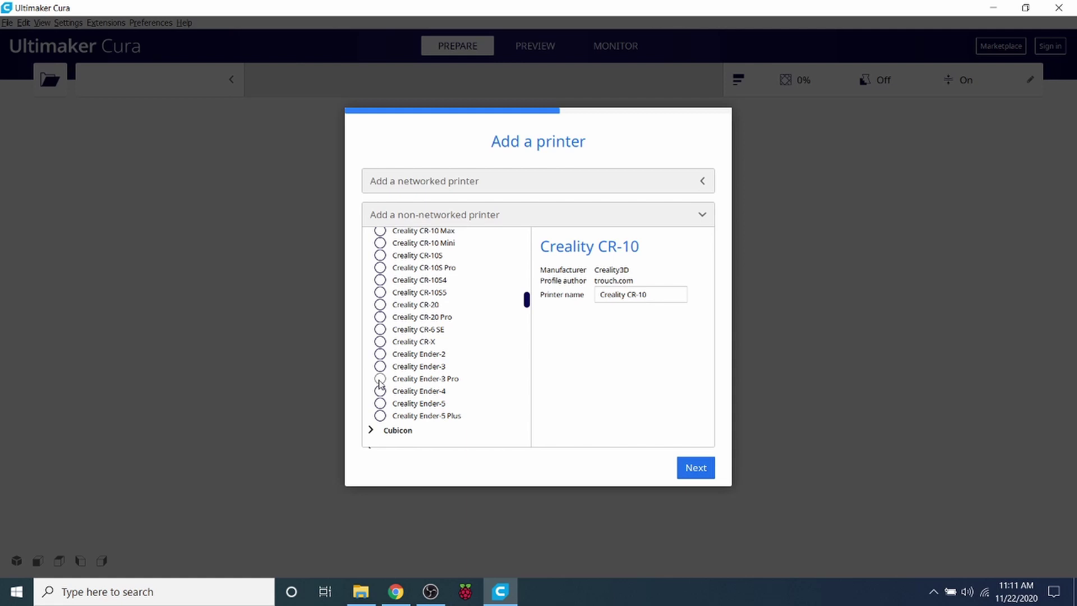
left_click(380, 381)
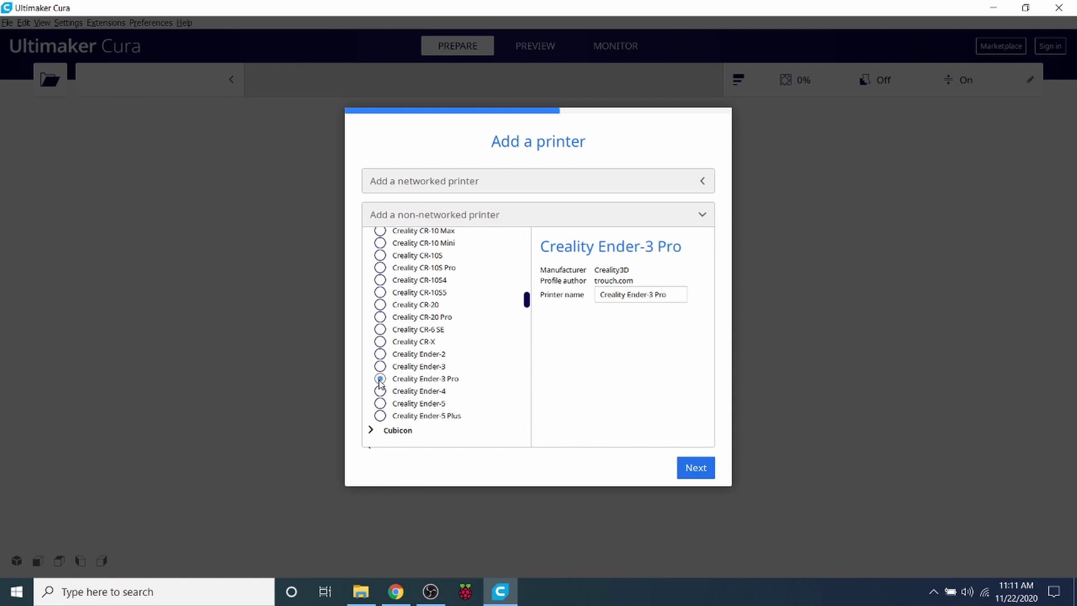
left_click(686, 471)
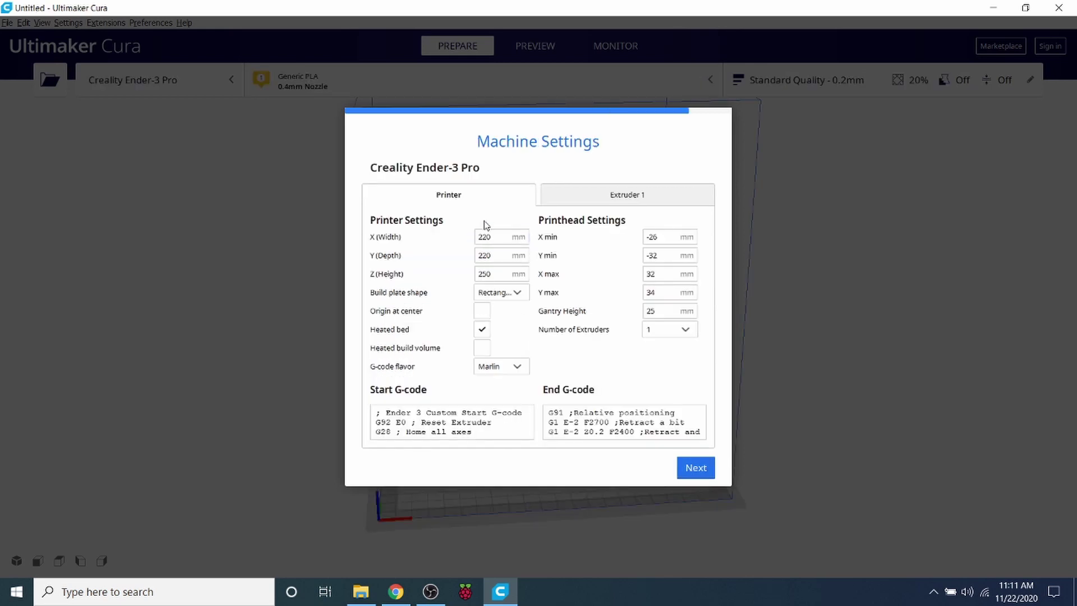
Check the Ender-3 Pro's 220×220×250 build size and select its entire Start G-code to copy.
double_click(481, 237)
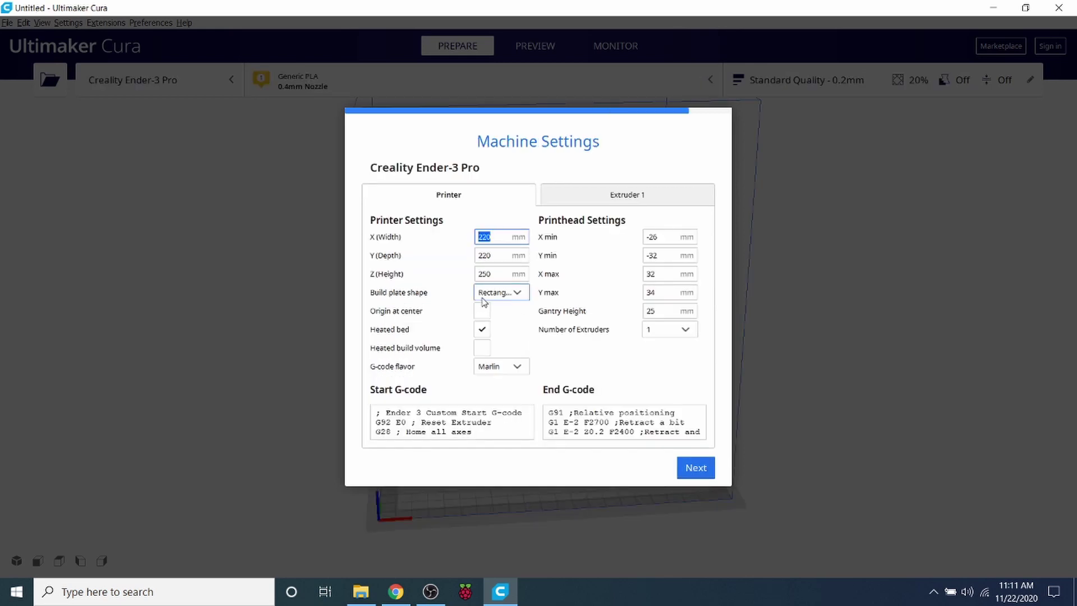
double_click(485, 255)
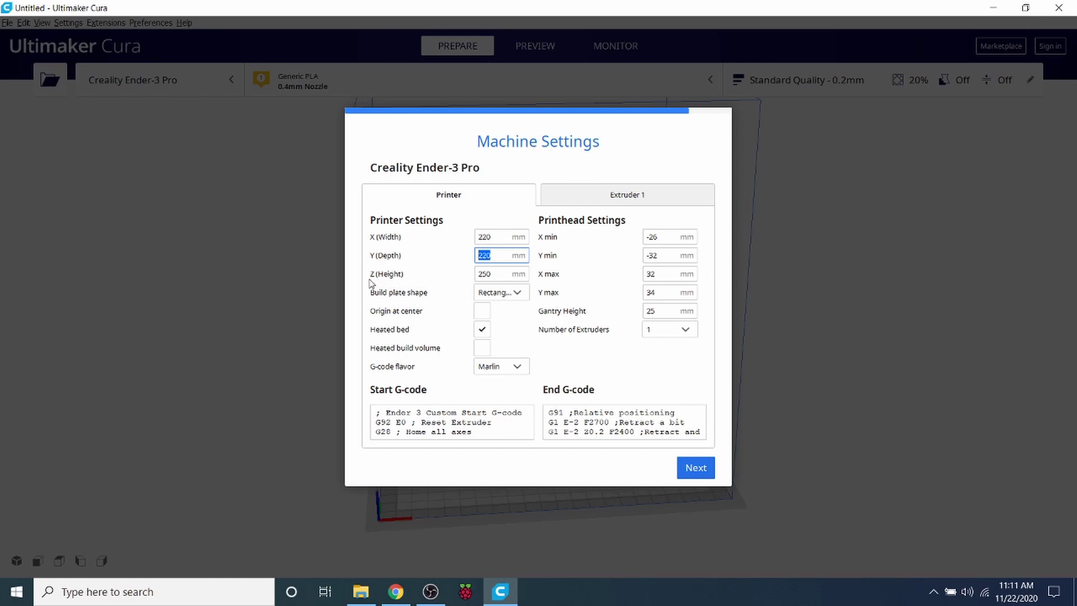
left_click(494, 275)
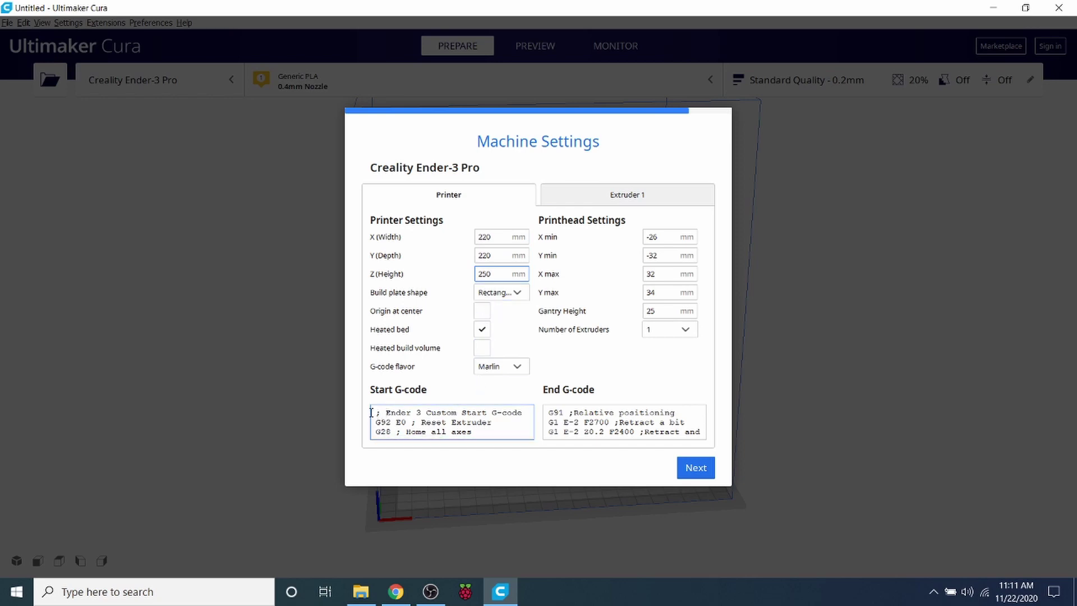
left_click_drag(378, 411, 598, 474)
key("ctrl+c")
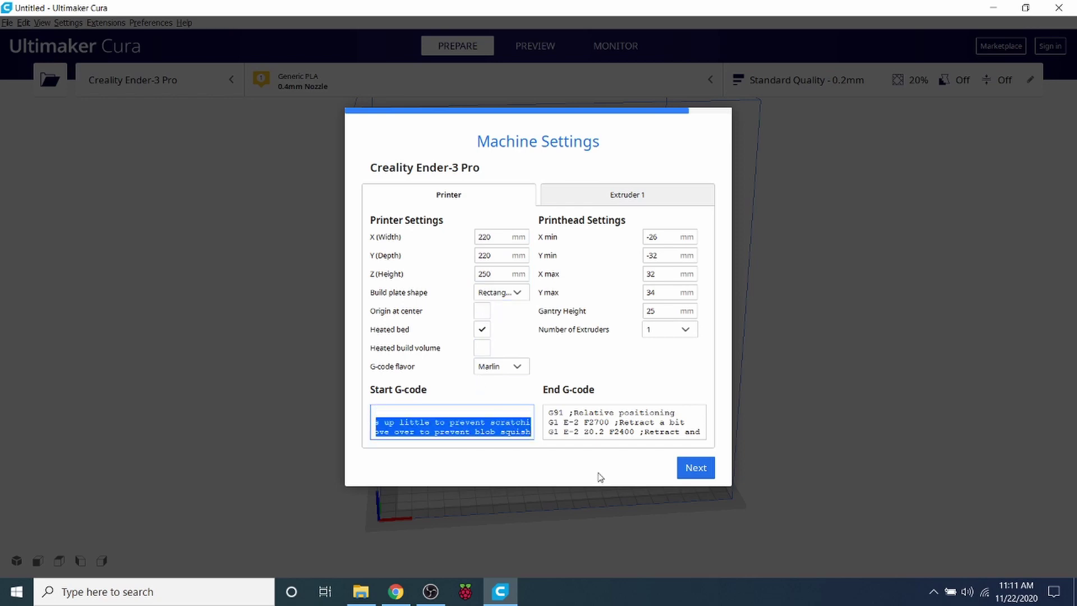
triple_click(421, 411)
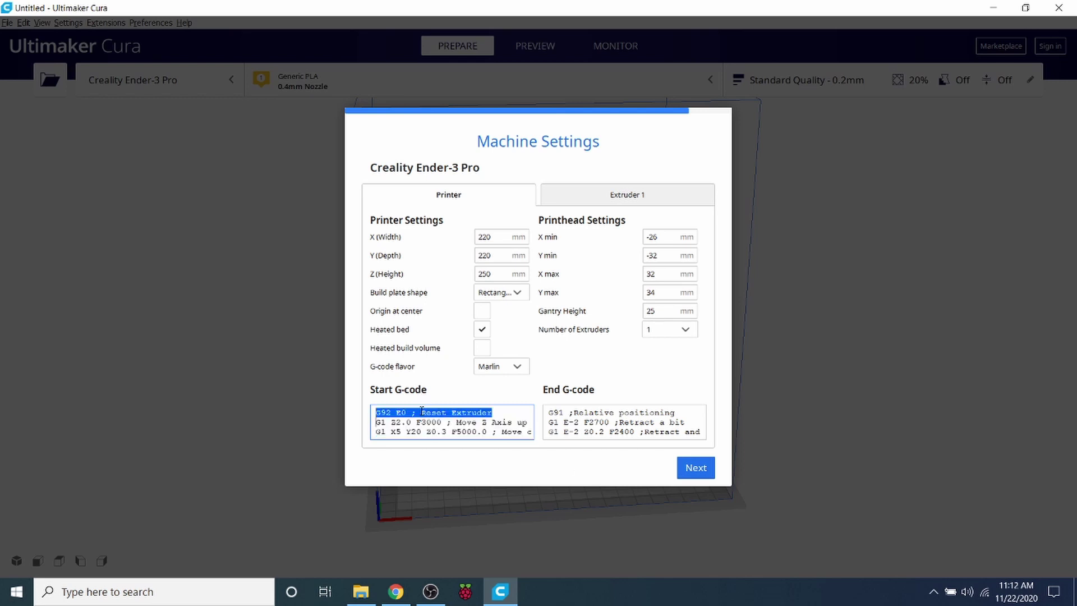
key("ctrl+a")
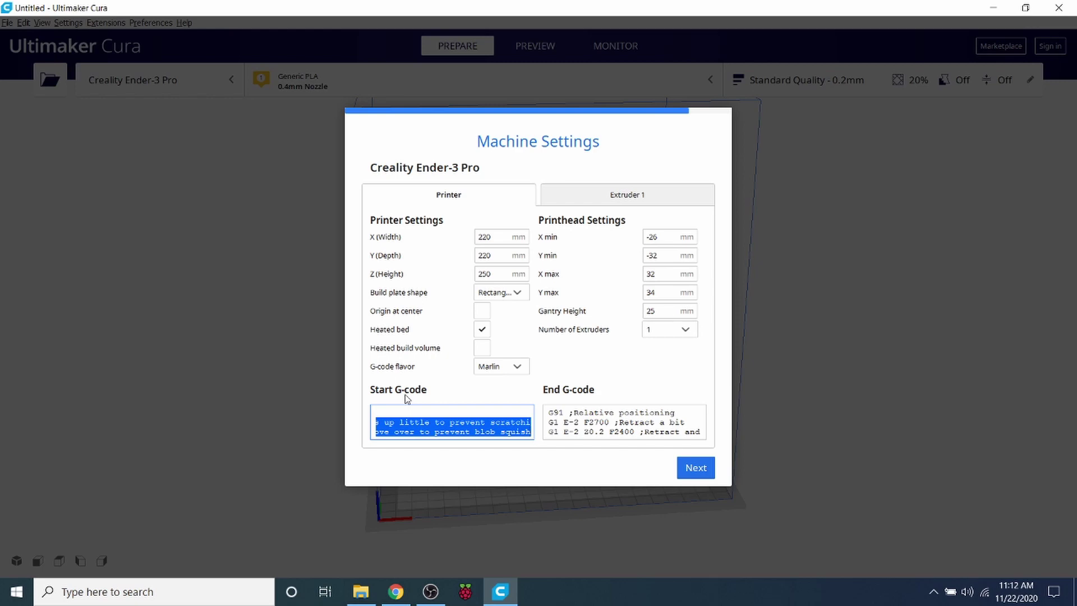
Launch Notepad++ from a 'note' Windows search and decline the update prompt.
left_click(105, 592)
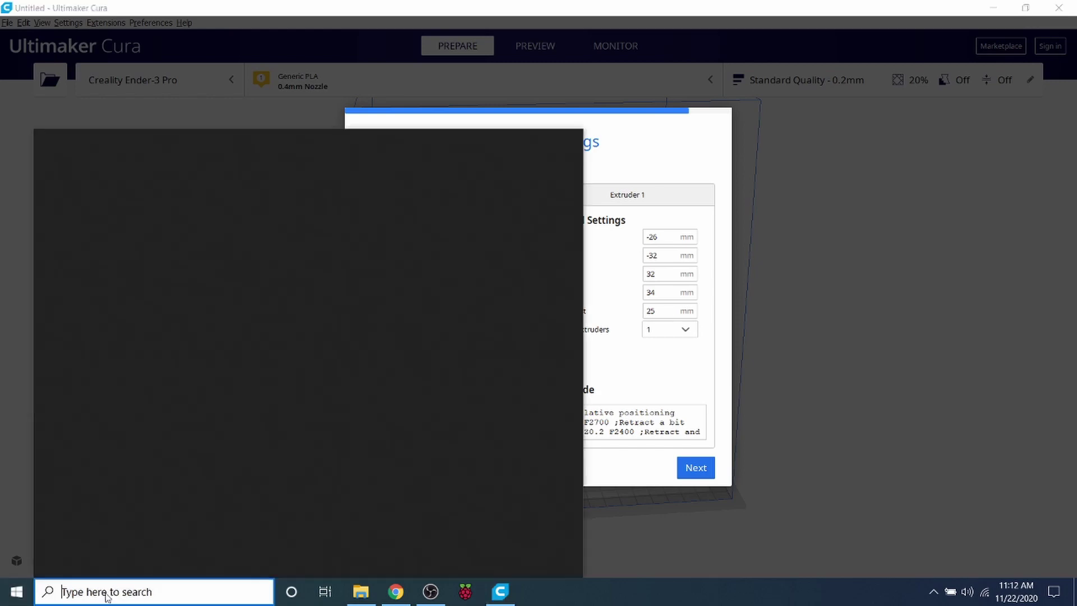
type("note")
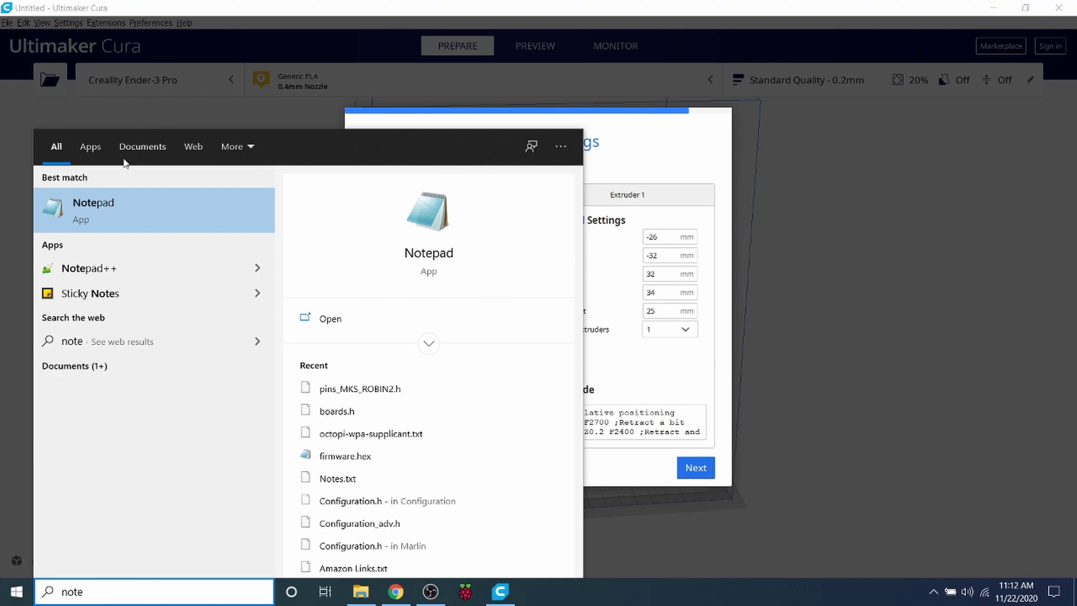
left_click(101, 268)
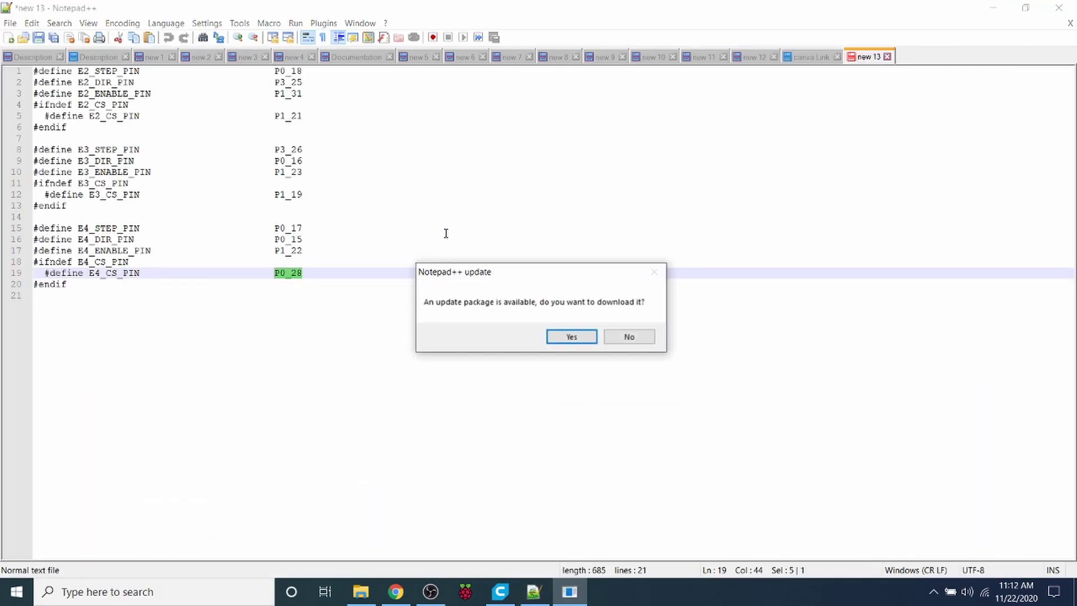
left_click(629, 337)
Paste the copied Ender 3 start G-code into a fresh blank document.
left_click(477, 294)
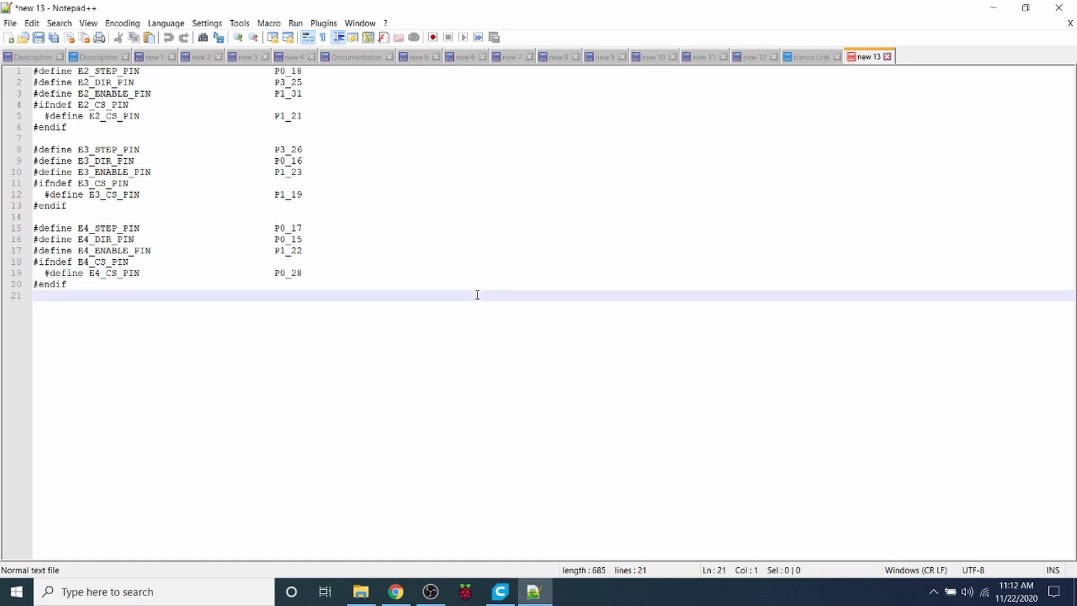
key("ctrl+n")
type("v")
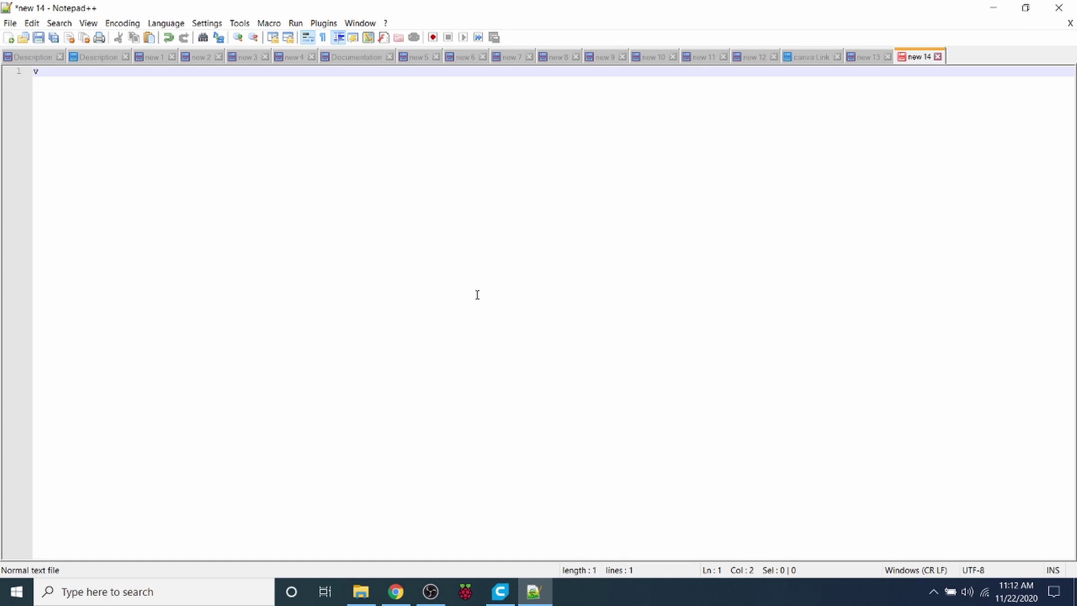
key("ctrl+n")
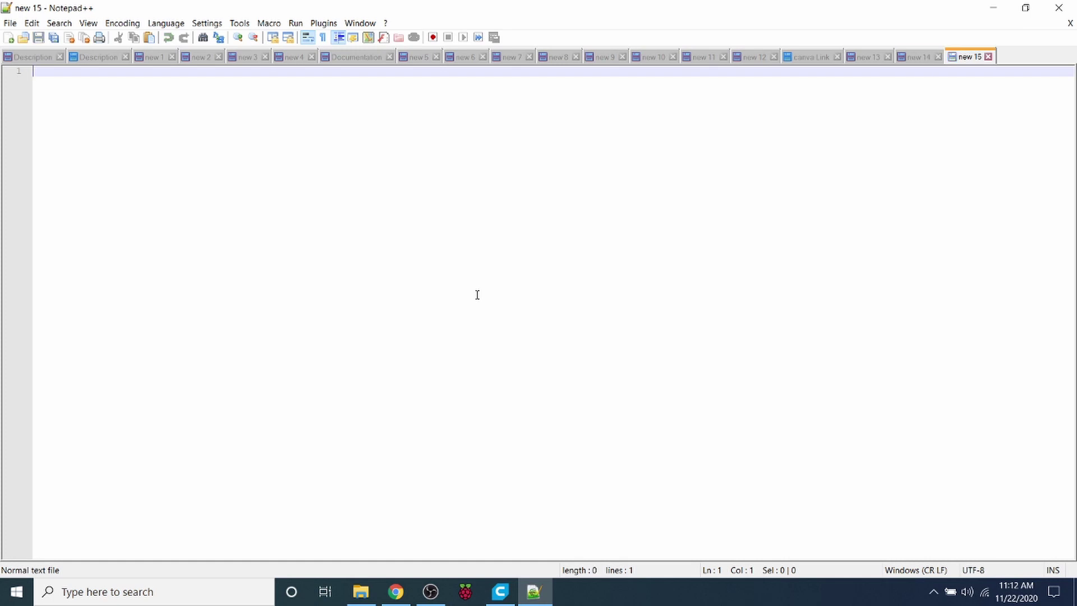
key("ctrl+v")
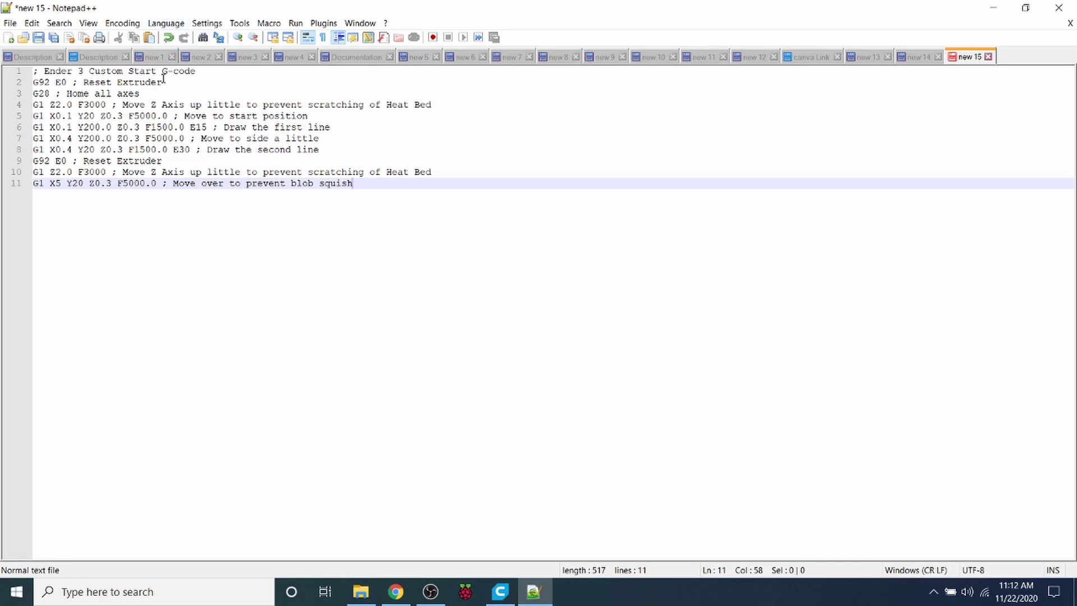
Review the pasted lines, highlighting the G92 E0 reset, the G28 home command and lines 2–11.
left_click_drag(162, 83, 32, 93)
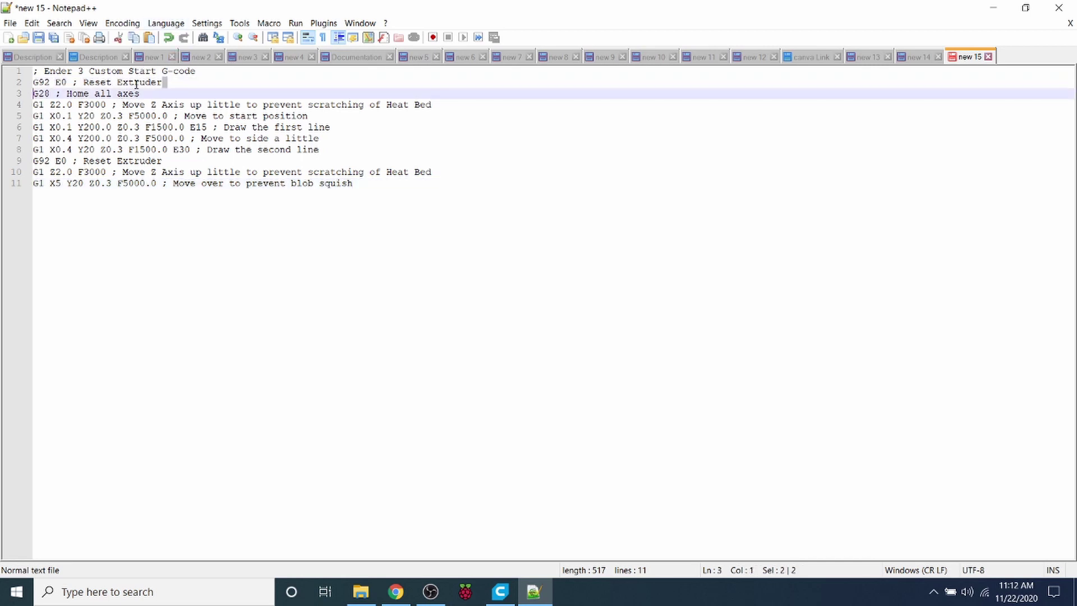
triple_click(42, 81)
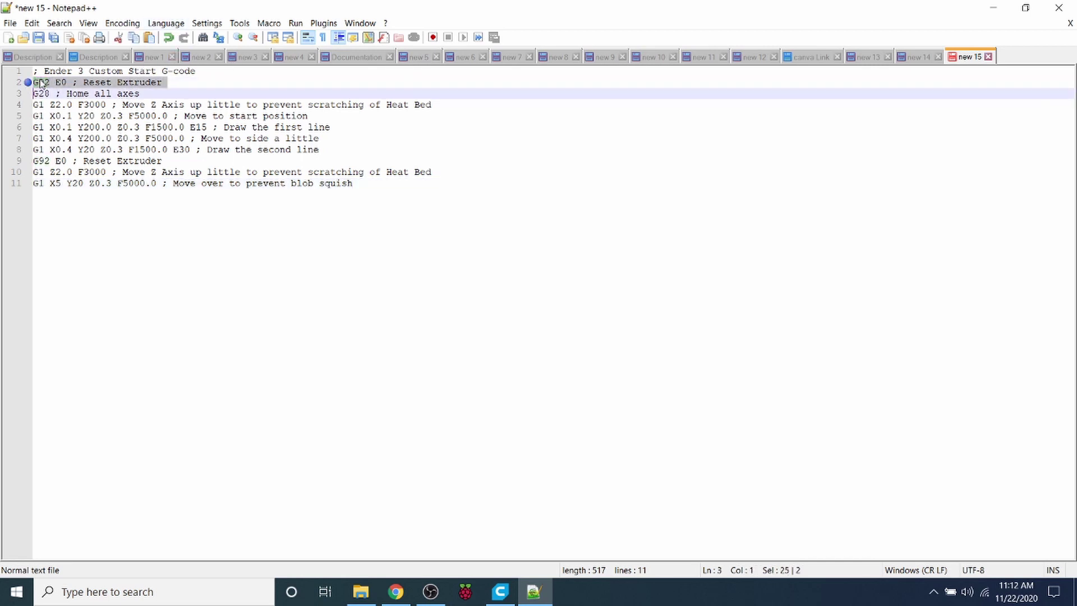
left_click_drag(157, 94, 34, 94)
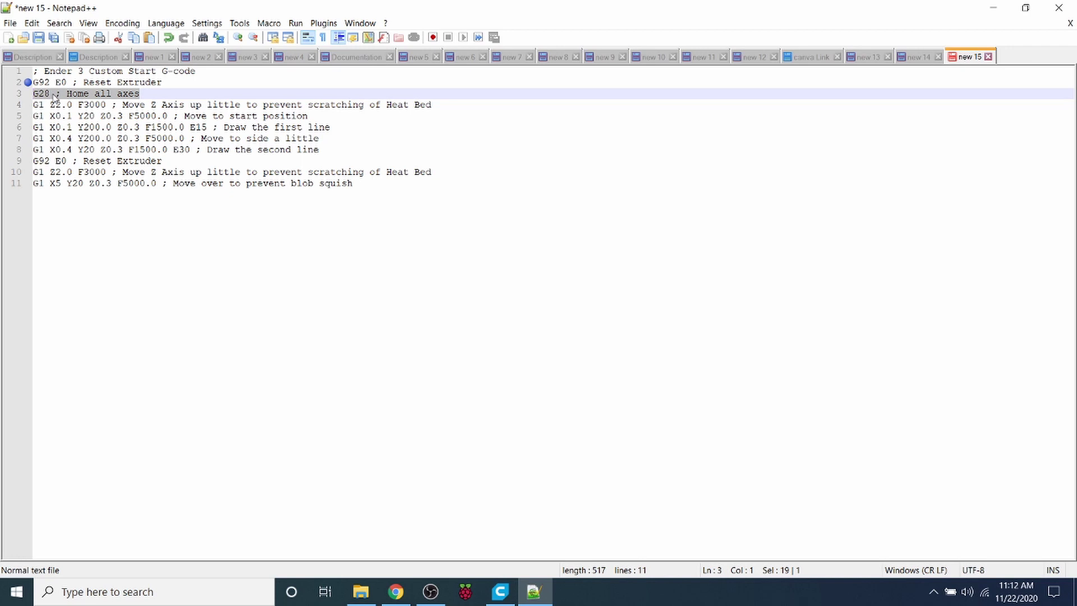
double_click(43, 94)
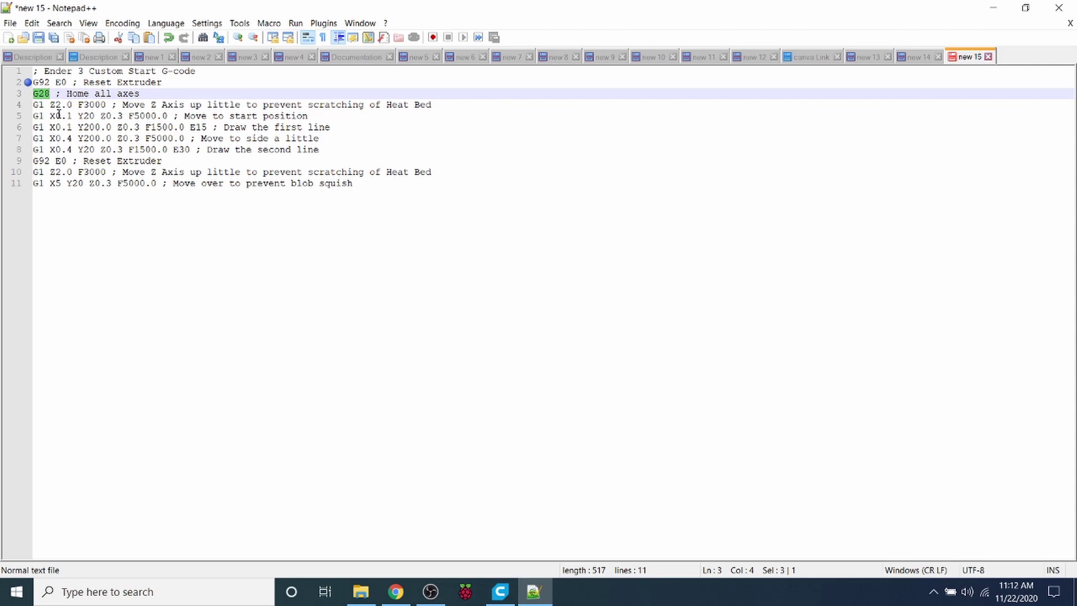
left_click_drag(331, 150, 11, 160)
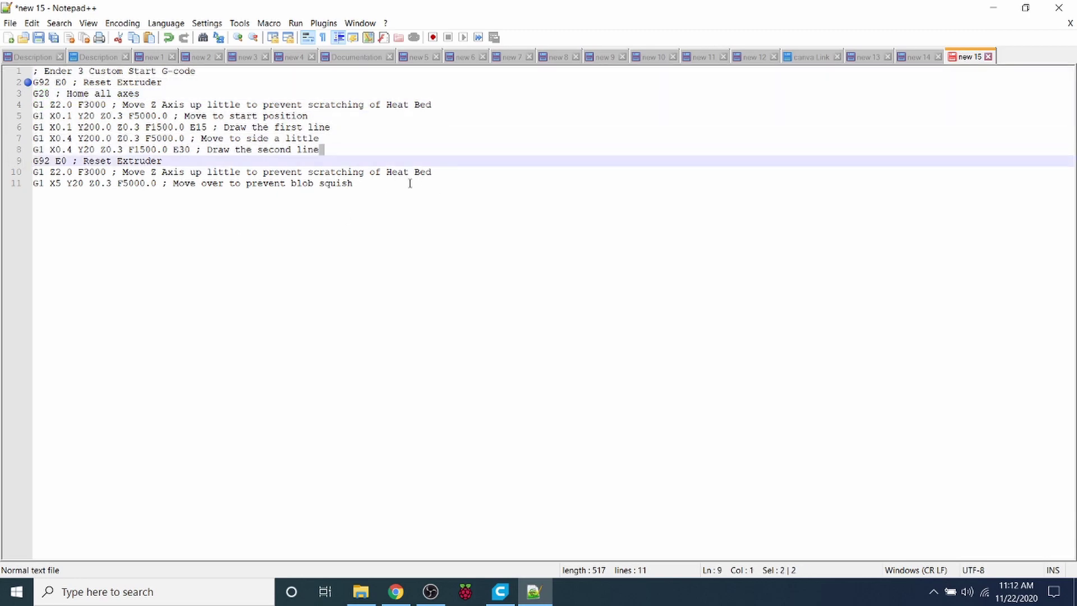
left_click_drag(410, 183, 17, 82)
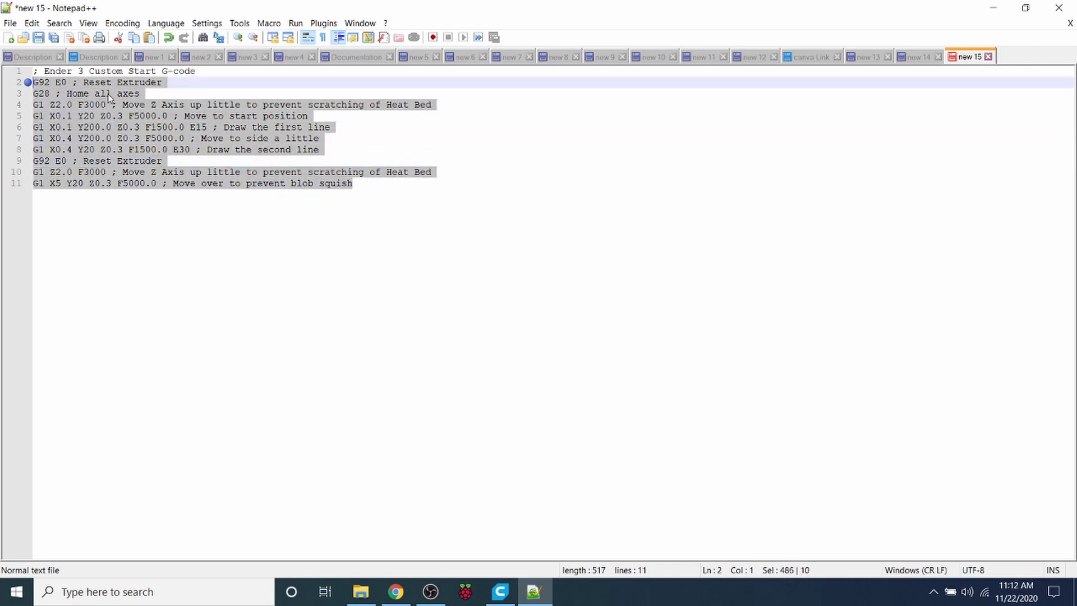
Cut the start G-code out of the scratch tab and copy Cura's entire End G-code.
key("shift+Up")
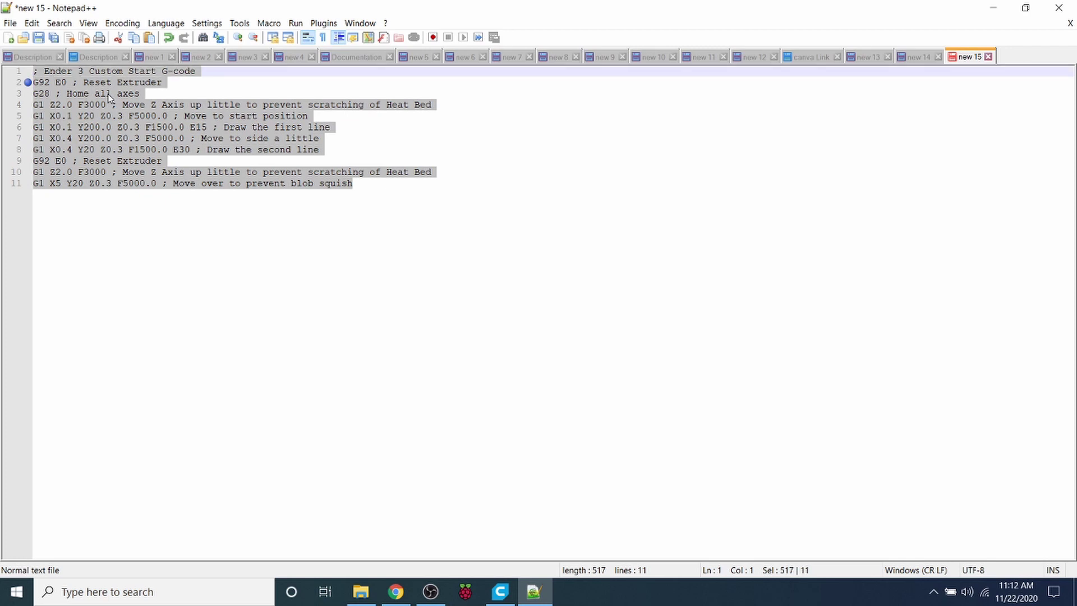
key("ctrl+x")
key("alt+Tab")
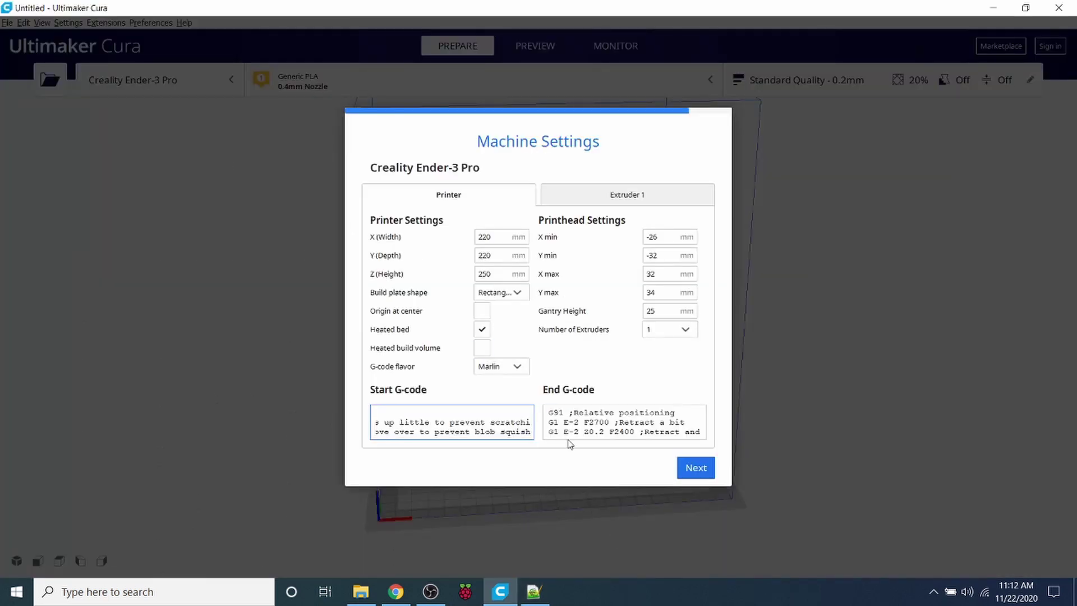
left_click(571, 413)
key("ctrl+a")
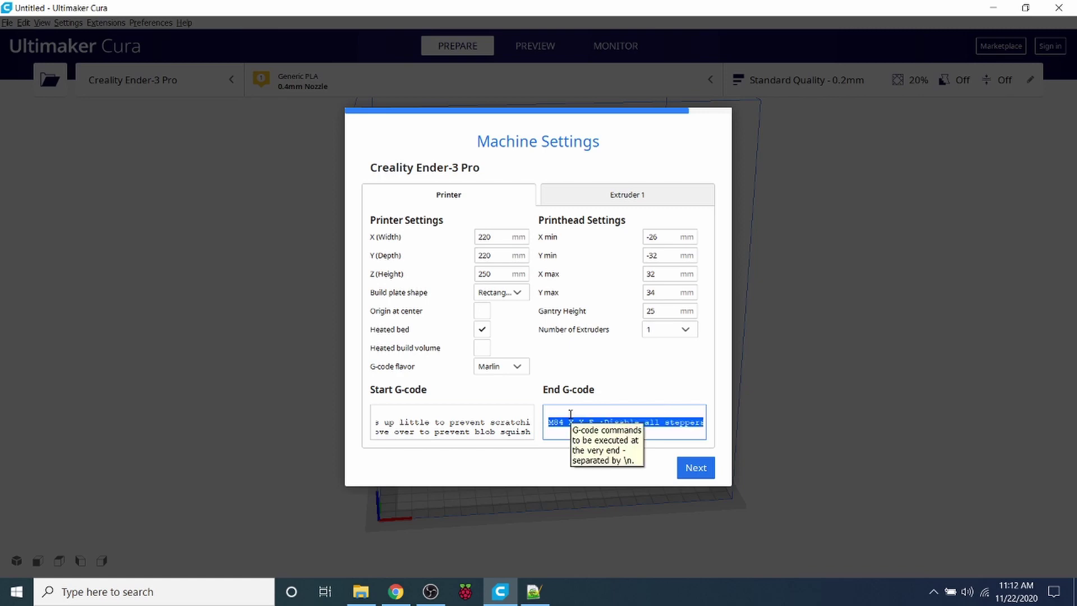
key("ctrl+v")
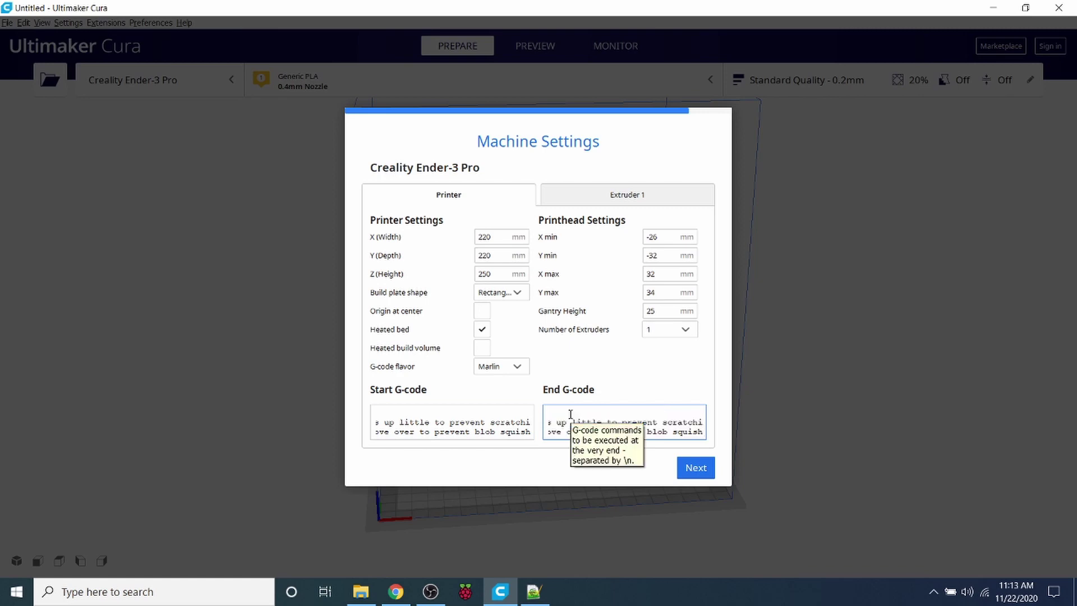
key("ctrl+z")
key("ctrl+a")
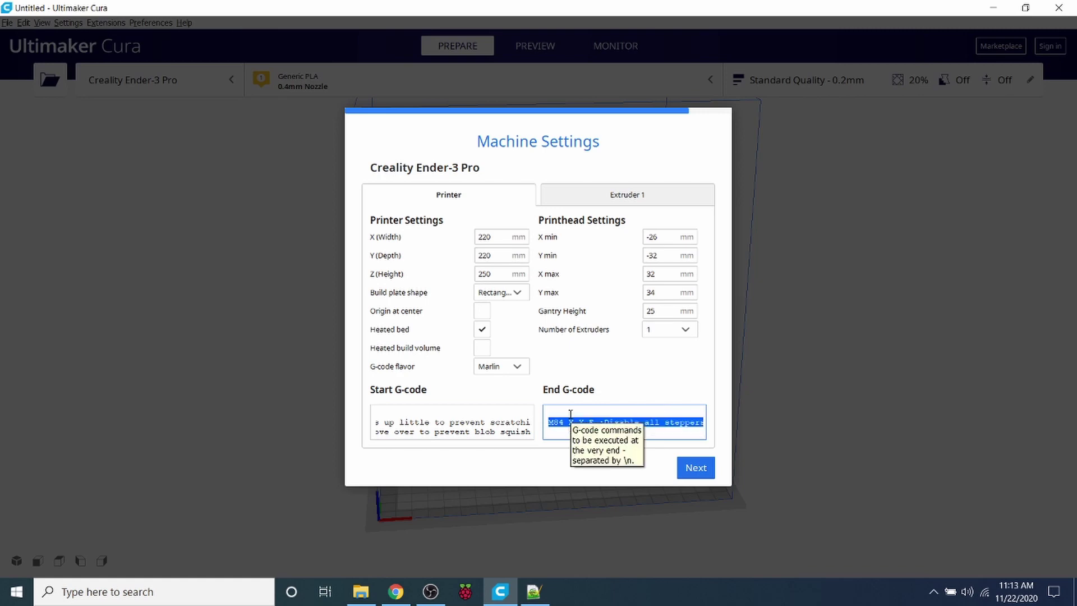
Paste the 14-line end G-code into new 15 and review the retract and shutoff lines.
key("alt+Tab")
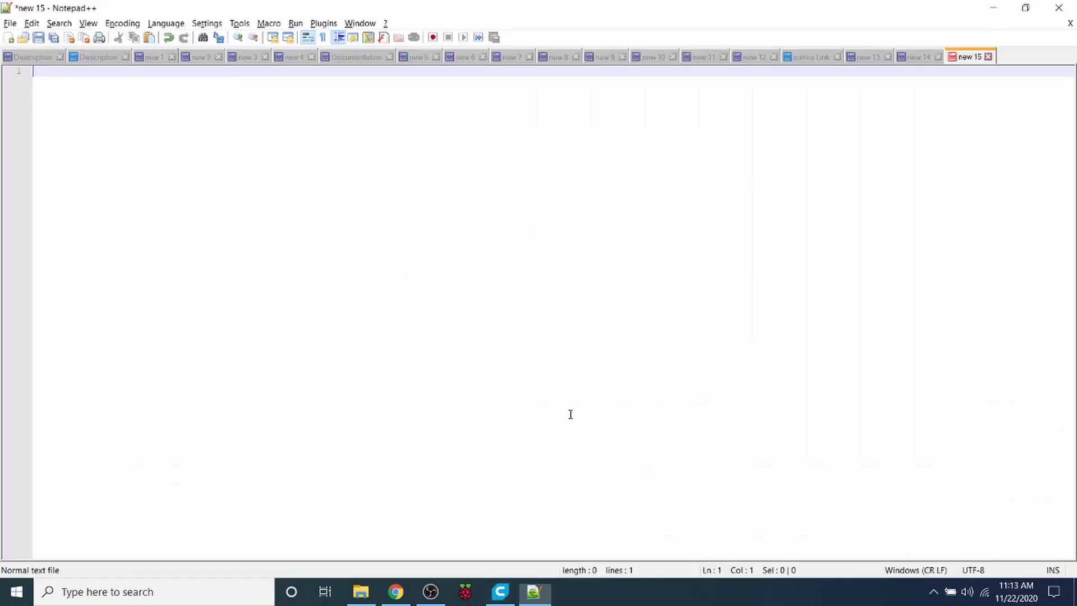
key("ctrl+v")
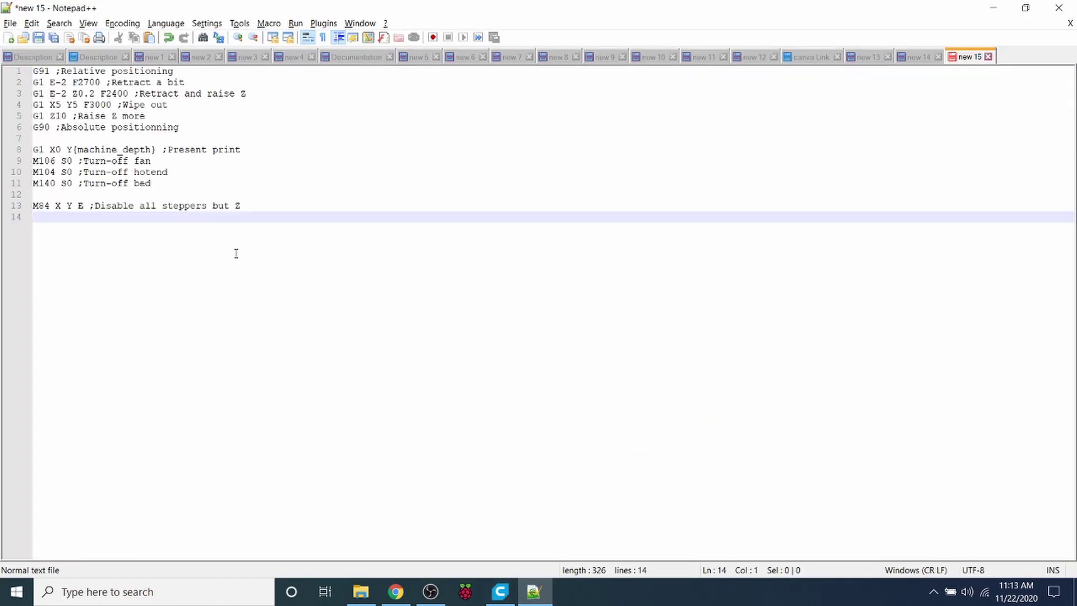
left_click_drag(196, 82, 2, 82)
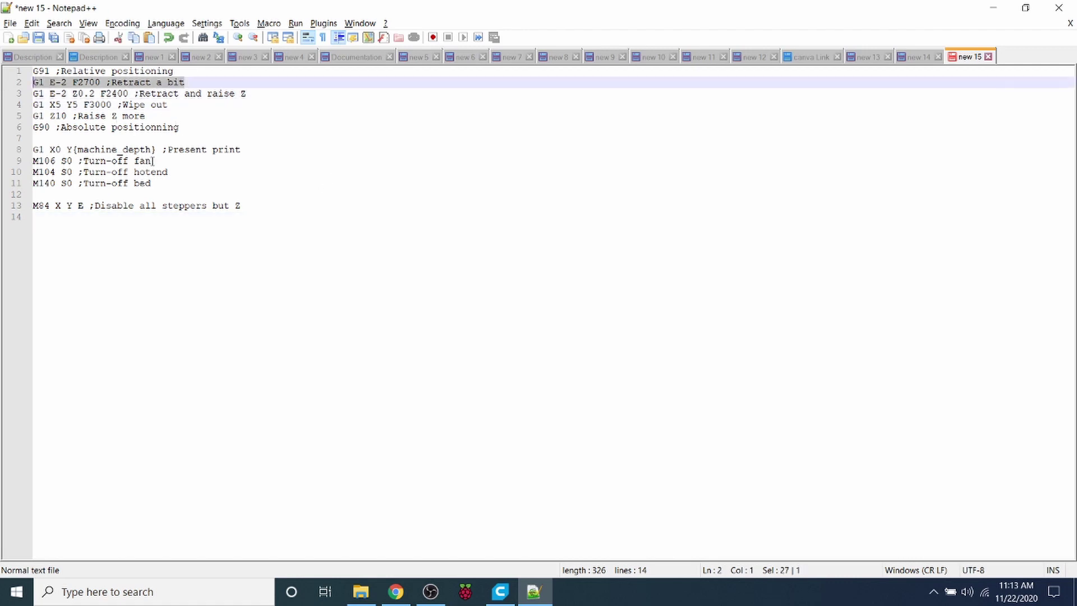
left_click_drag(166, 184, 37, 165)
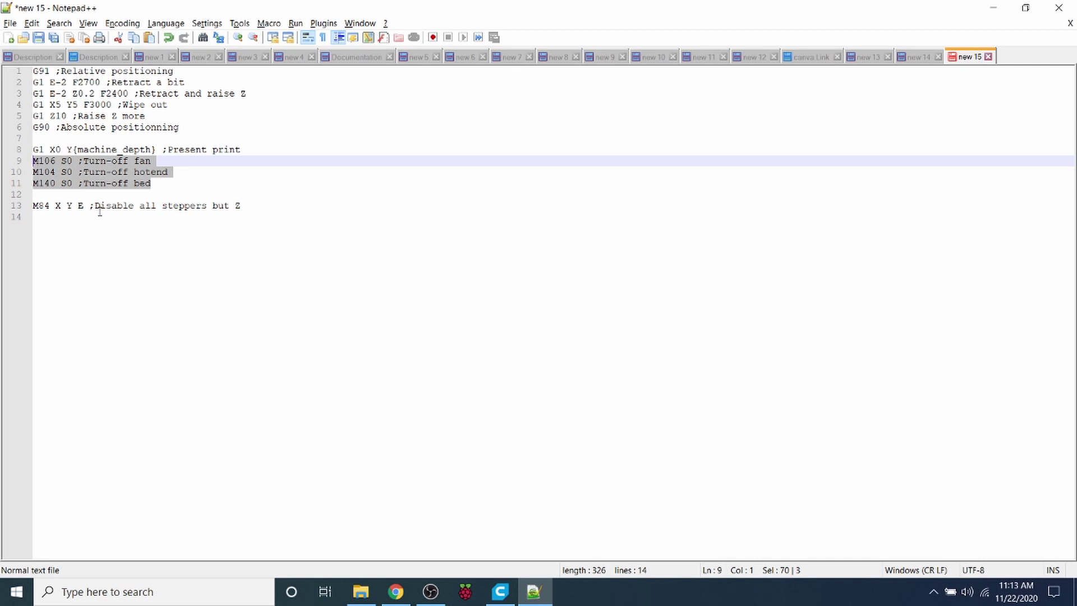
key("alt+Tab")
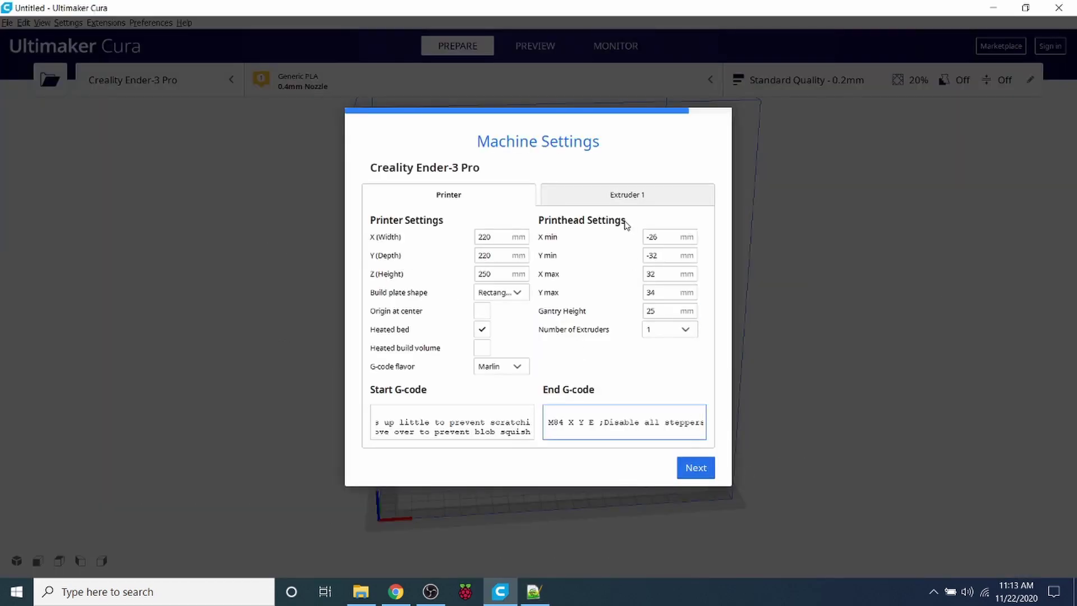
Confirm Extruder 1's compatible material diameter is 1.75 mm, then finish Machine Settings with Next.
left_click(659, 237)
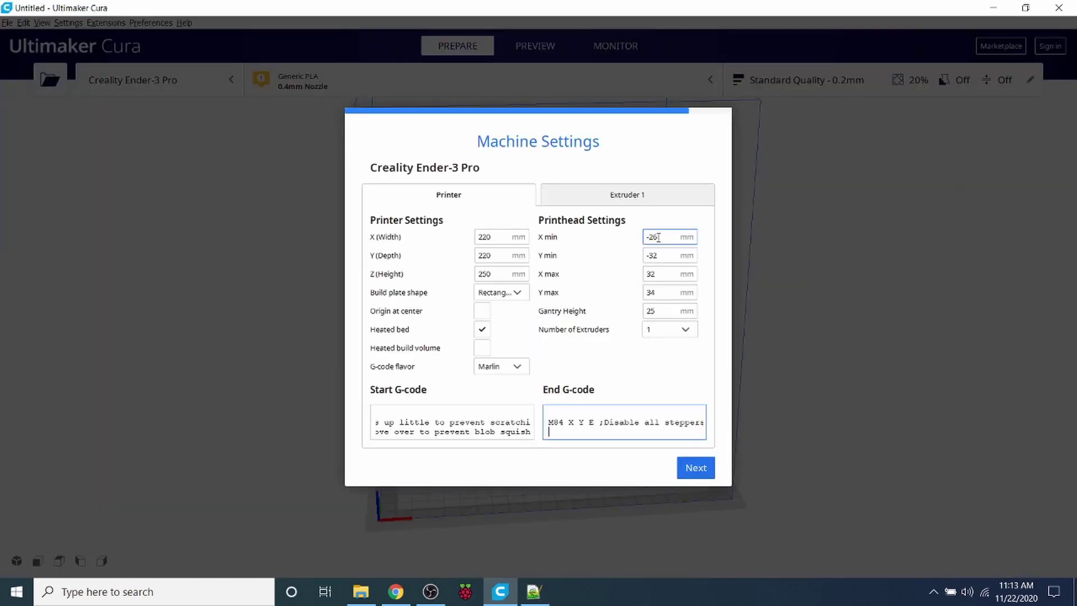
left_click(616, 199)
left_click(512, 236)
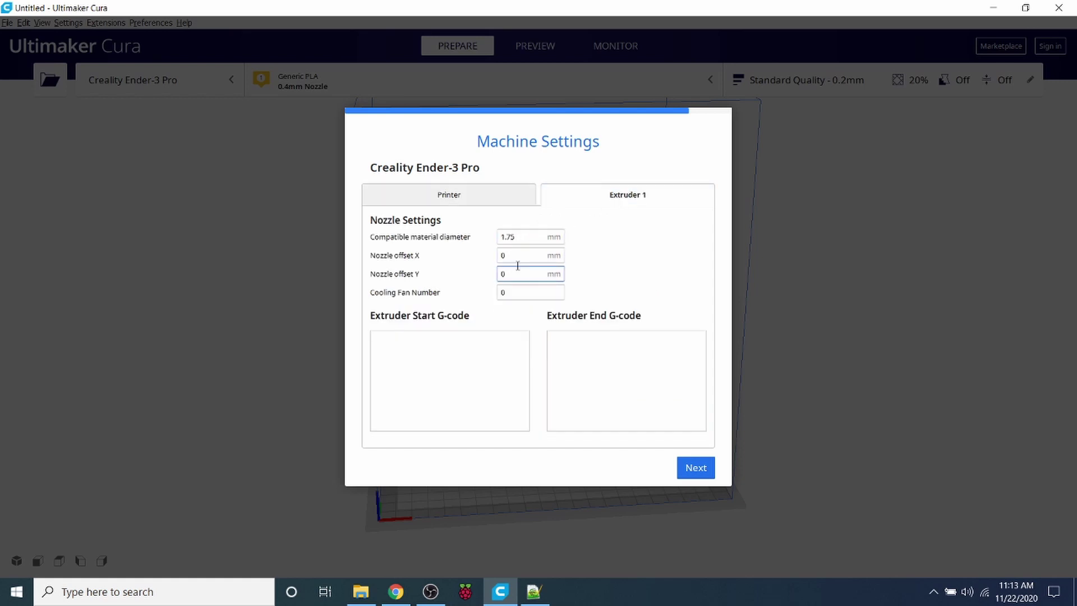
double_click(505, 237)
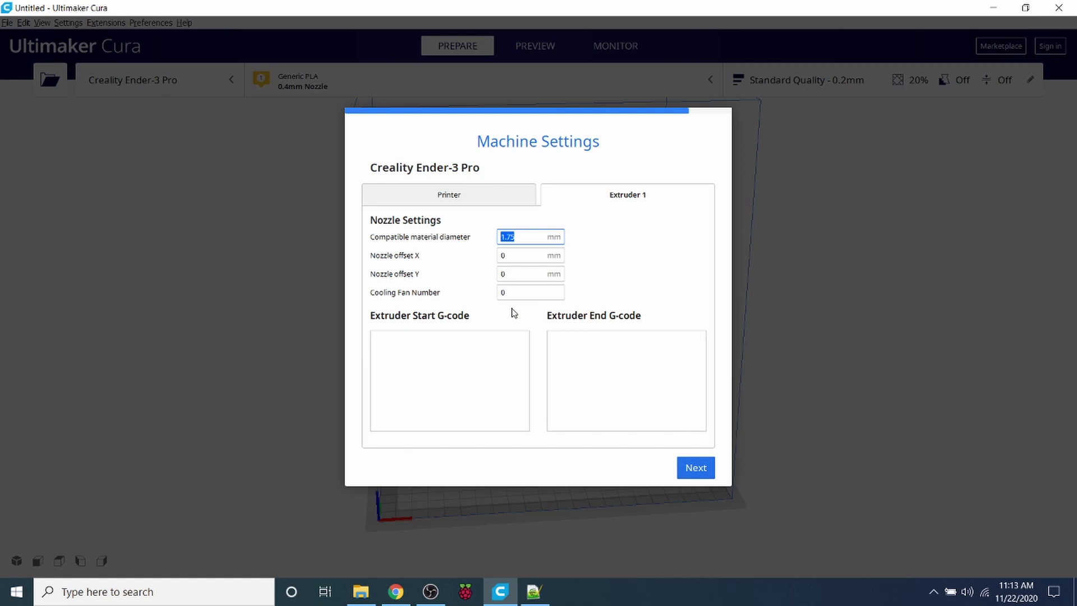
left_click(566, 340)
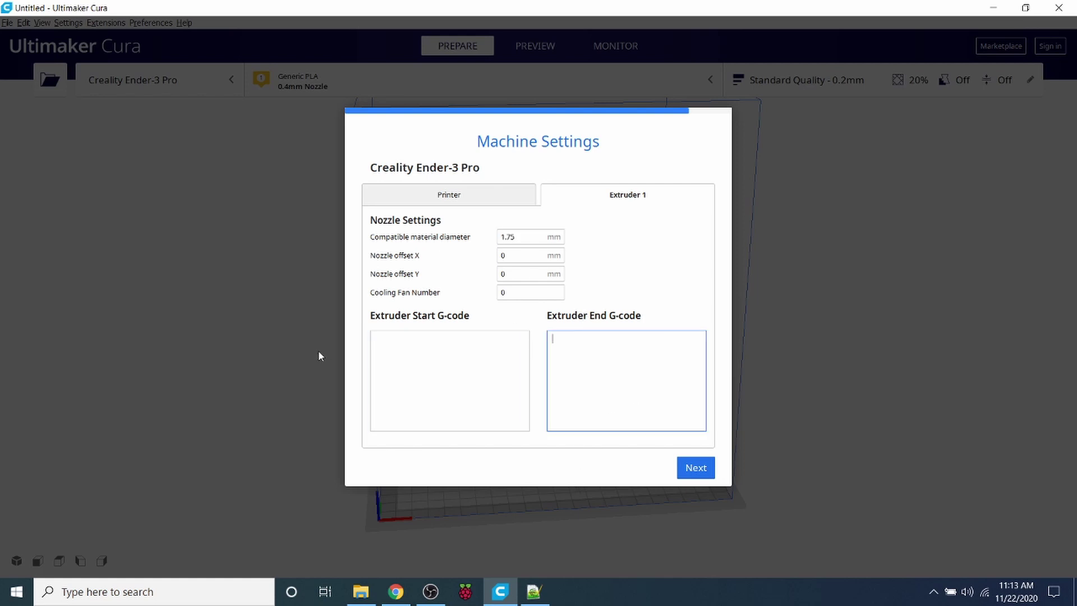
left_click(412, 347)
left_click(681, 379)
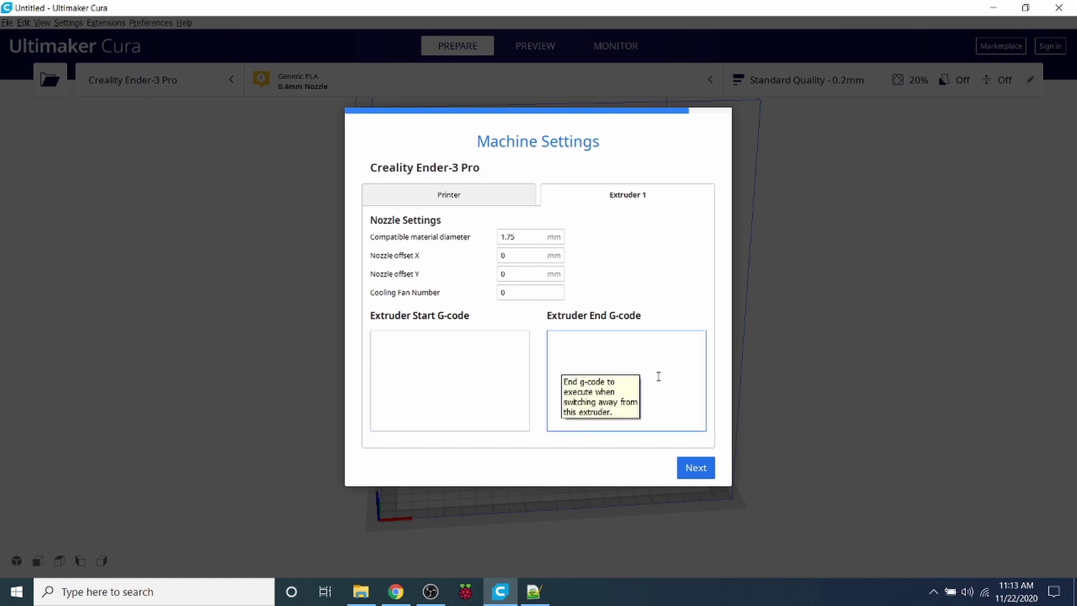
left_click(695, 468)
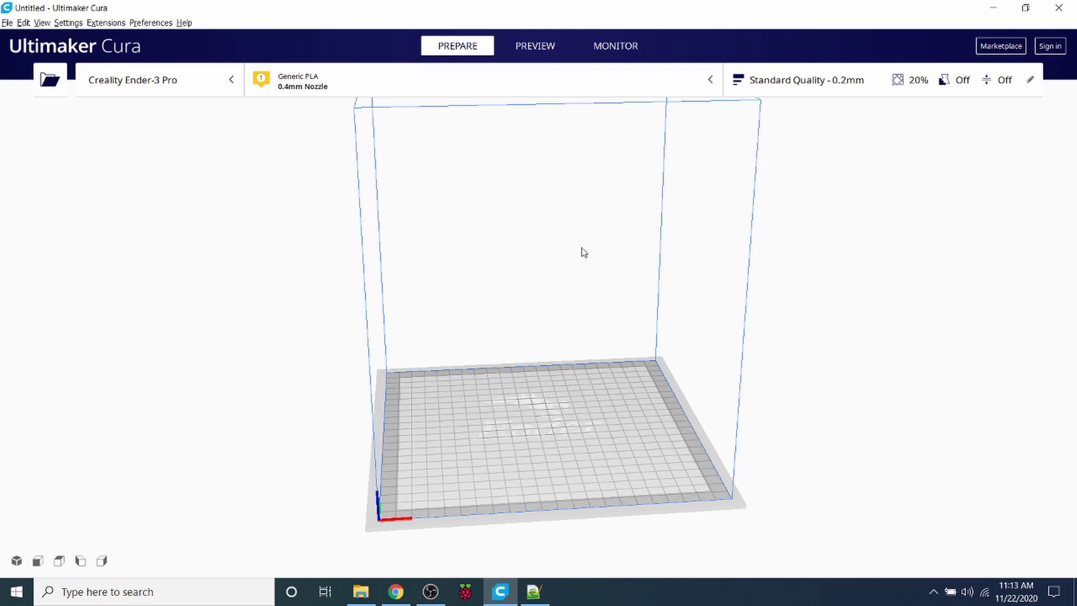
Find 20mm_cube.stl with a *stl search and drag it from its folder onto the build plate.
mouse_move(411, 595)
left_click(144, 593)
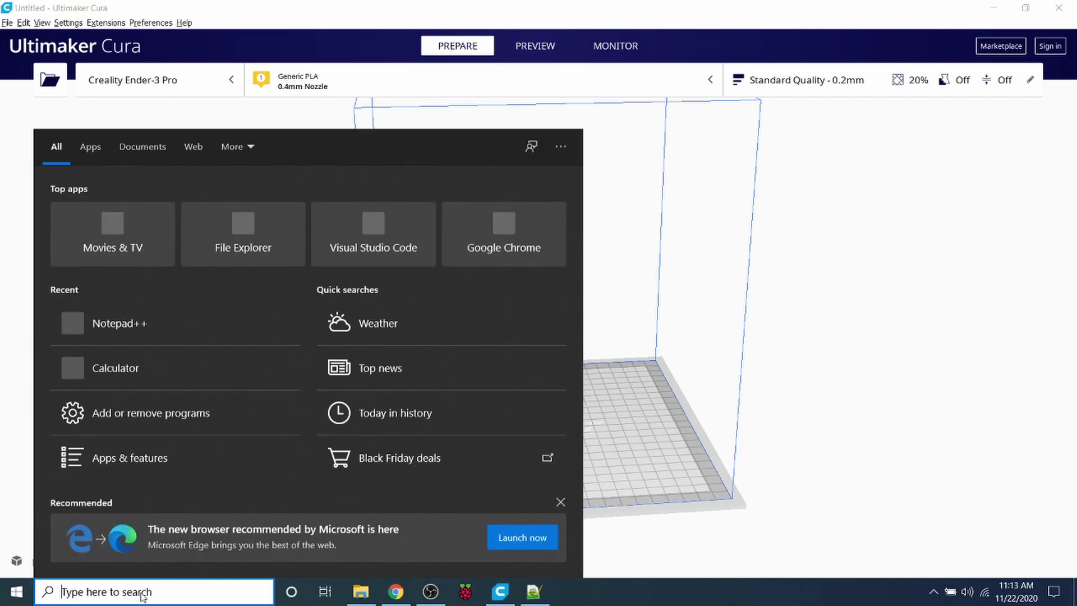
type("*")
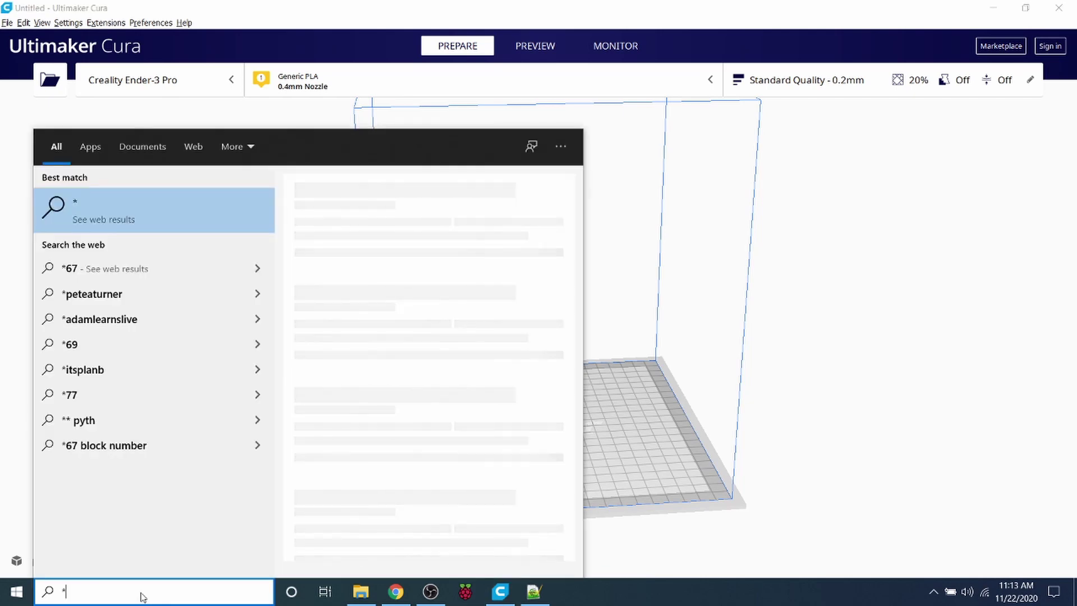
type("stl")
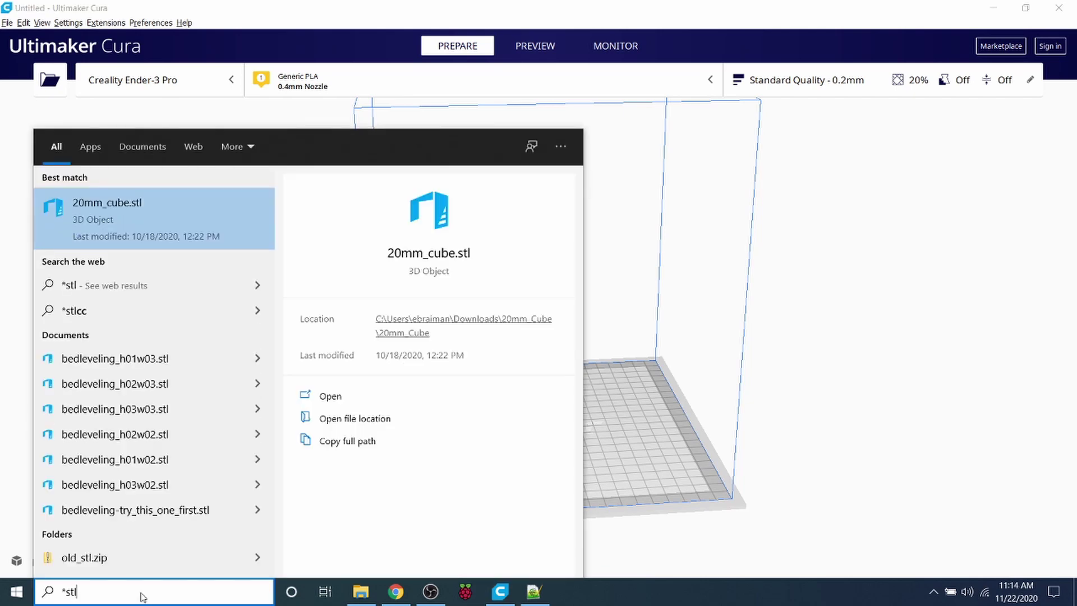
left_click(170, 206)
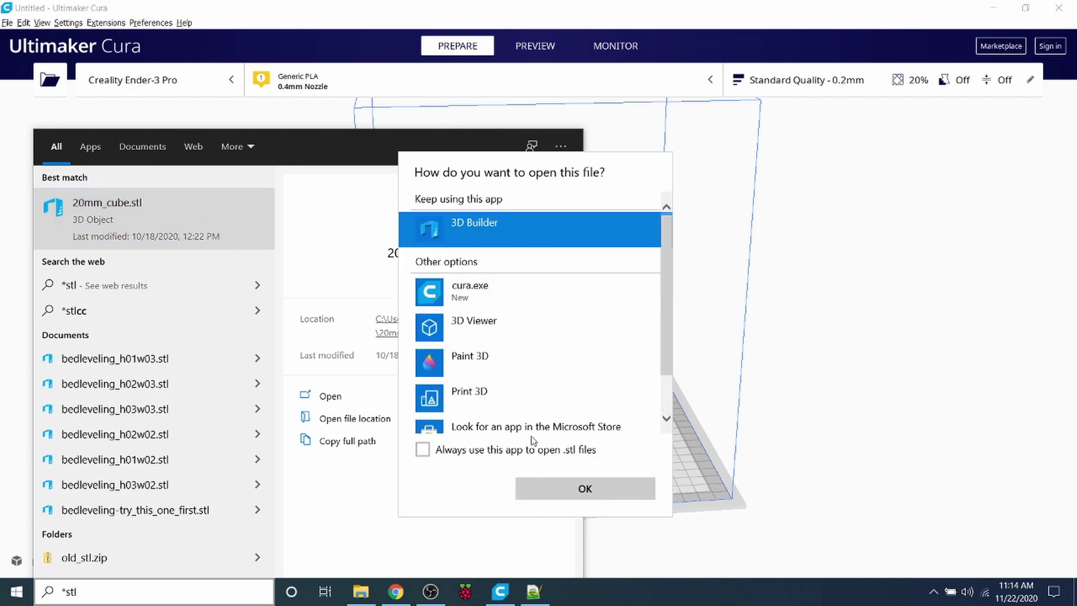
key("Escape")
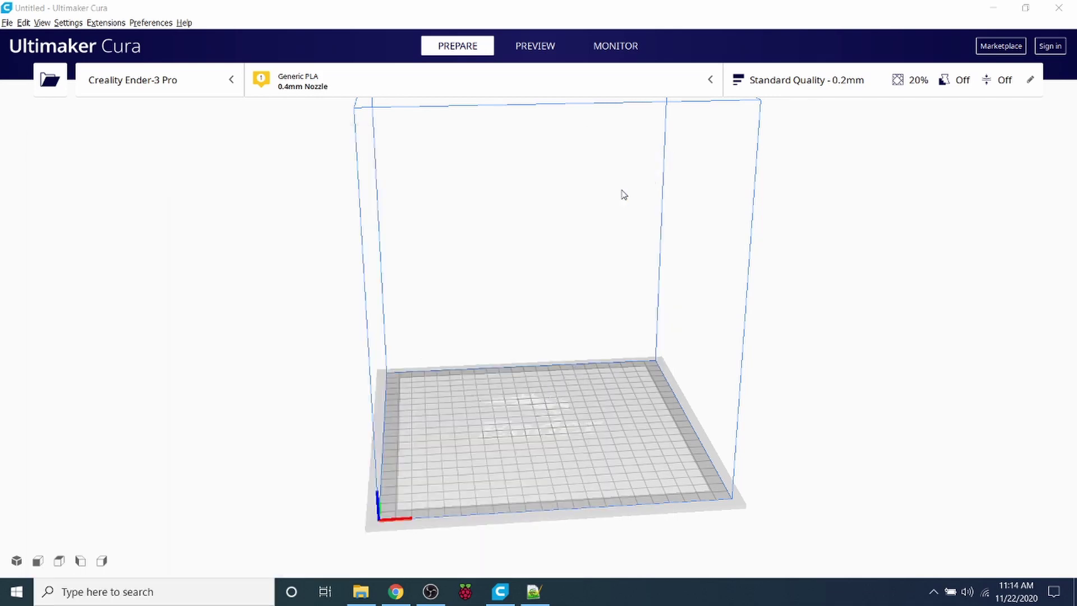
left_click(106, 589)
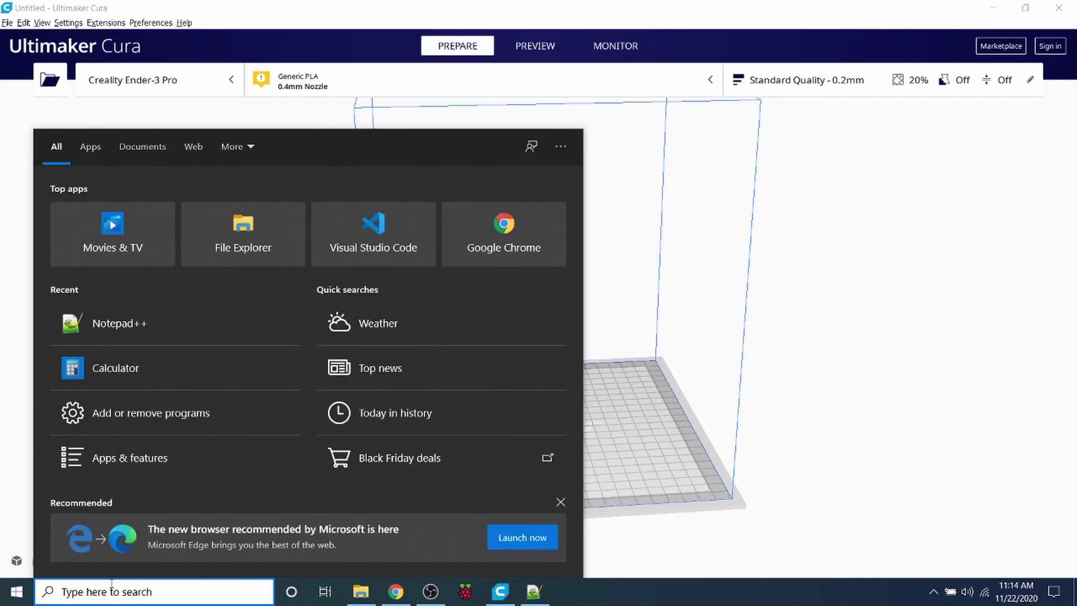
type("*")
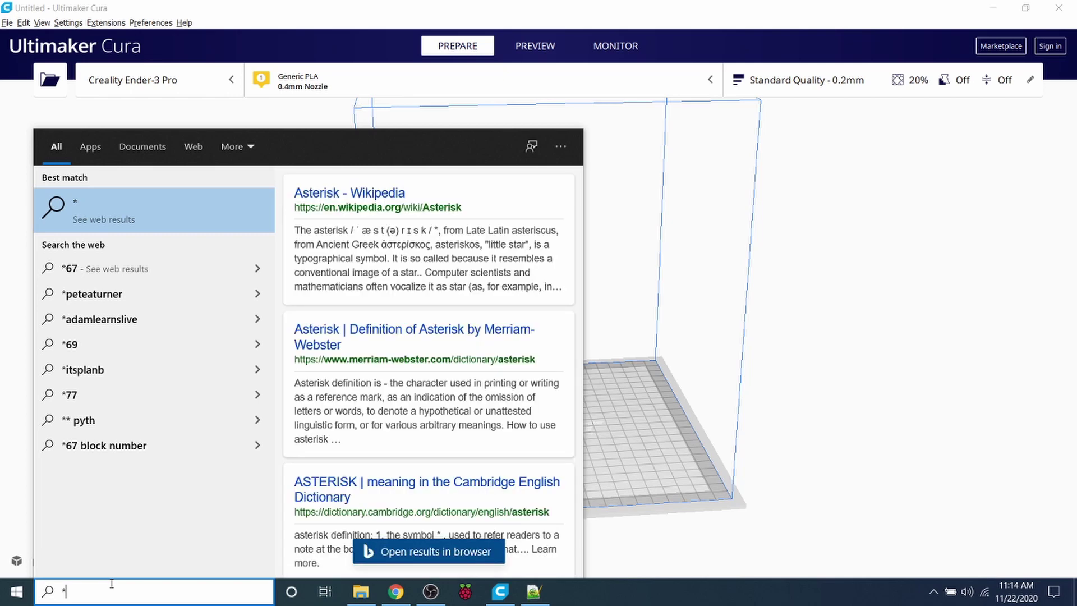
type("stl")
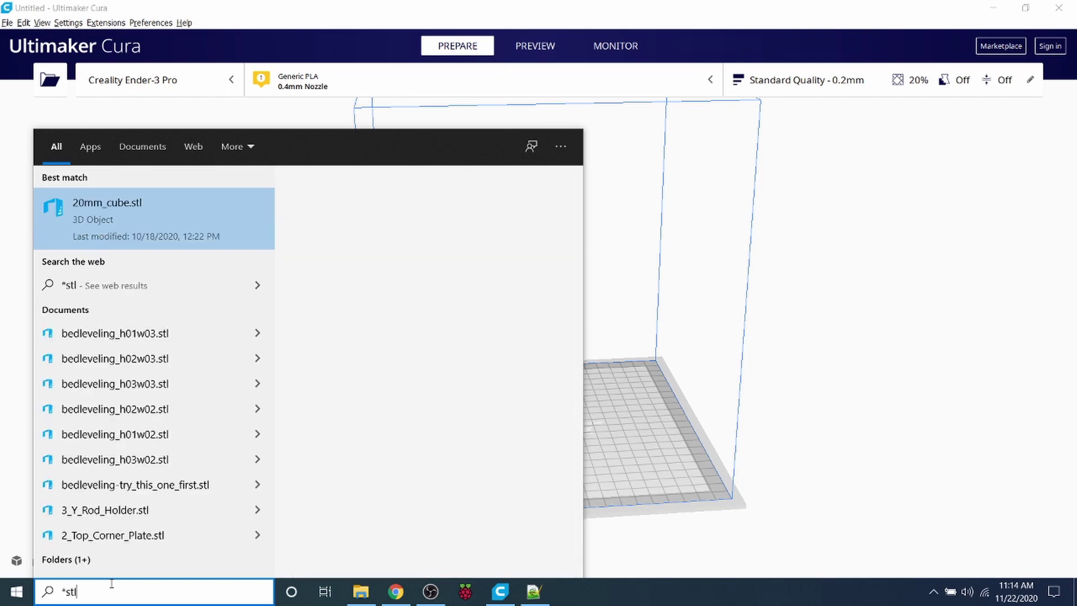
right_click(139, 224)
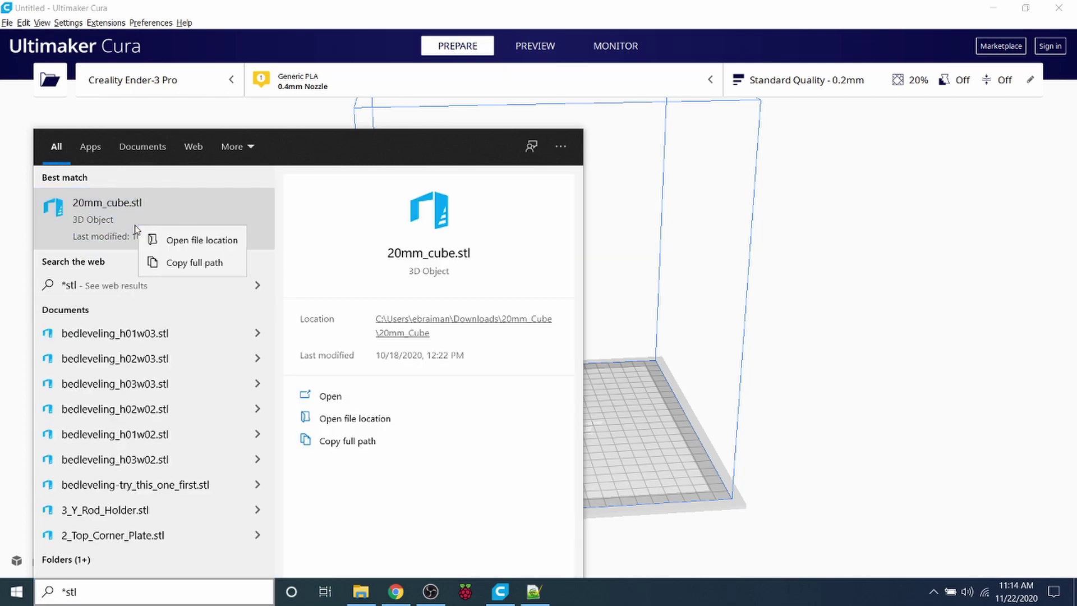
left_click(176, 248)
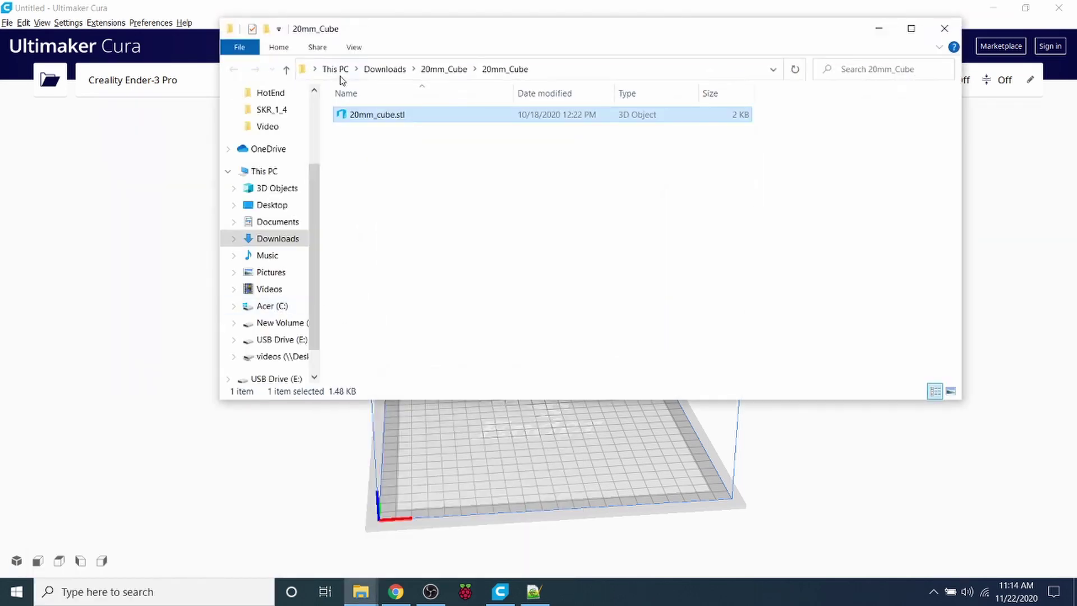
left_click_drag(365, 125, 505, 472)
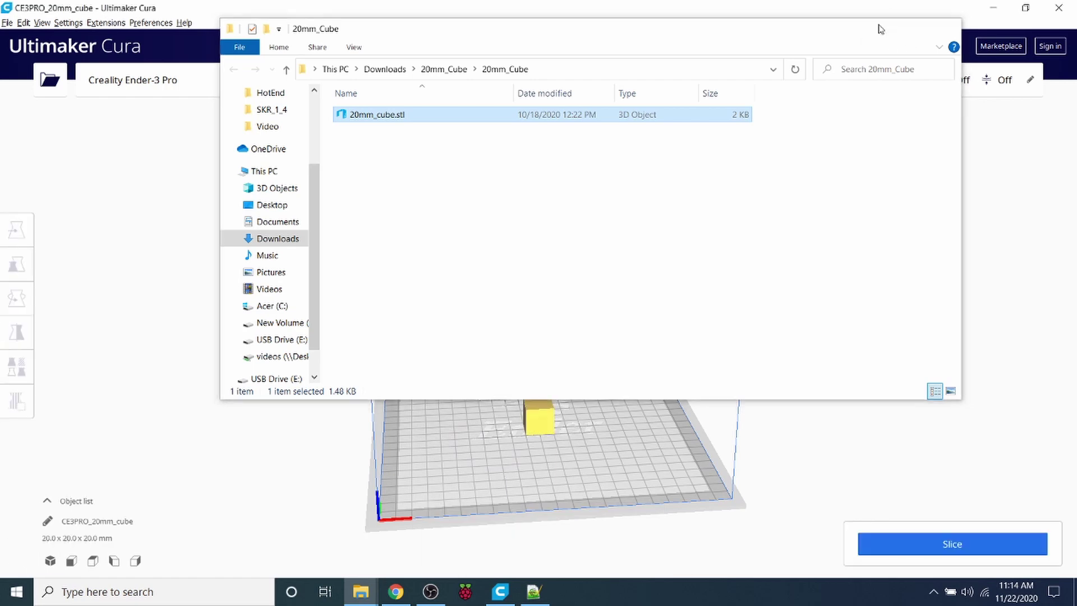
left_click(879, 28)
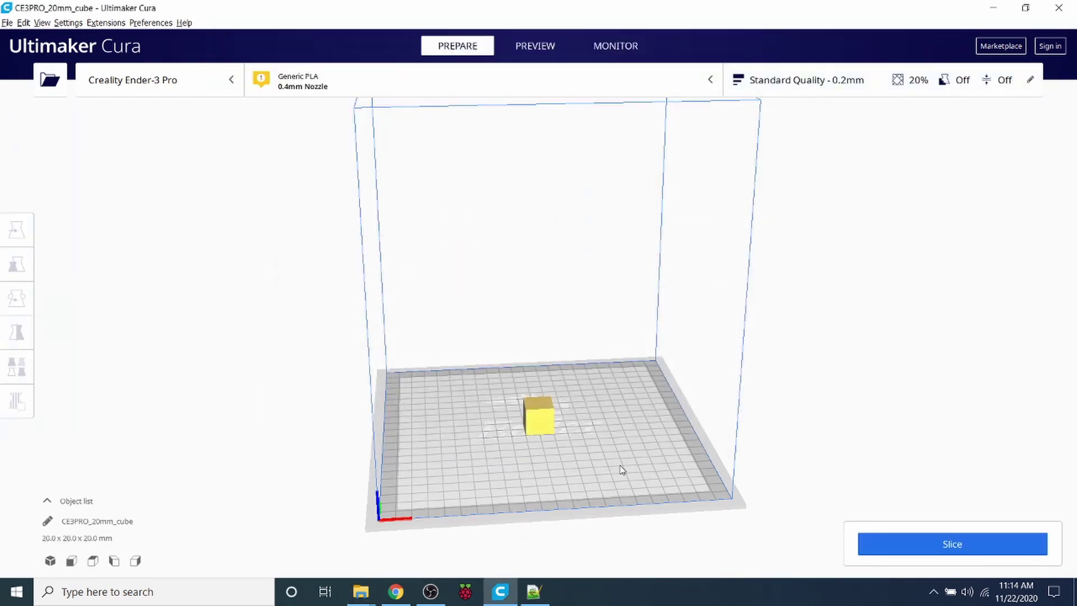
Move the cube about 31 mm along X and rotate it about the X axis.
right_click_drag(622, 464, 643, 447)
left_click(545, 422)
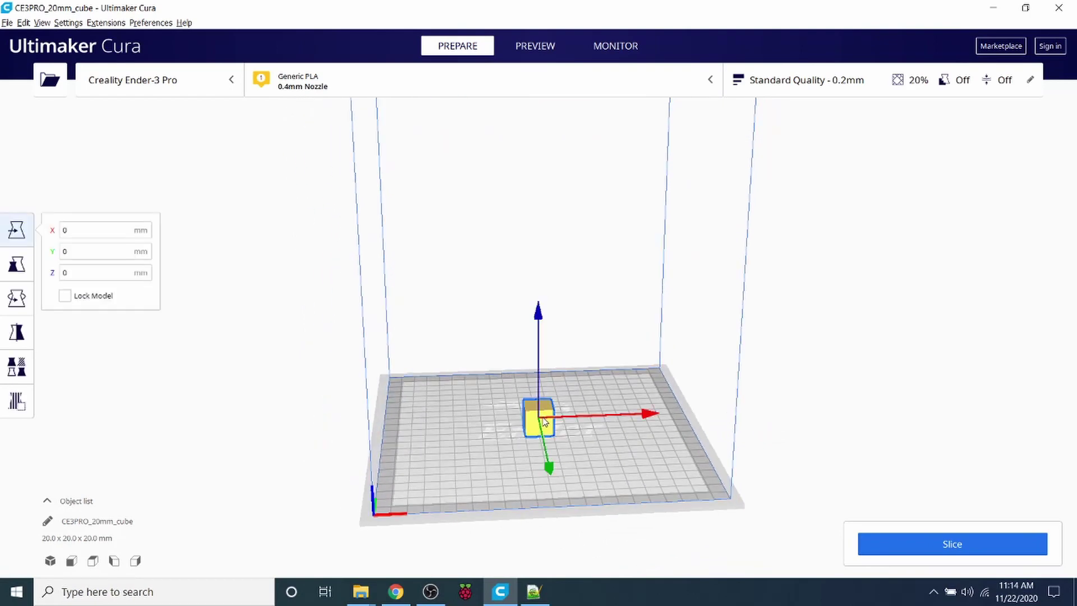
mouse_move(651, 416)
left_mouse_down()
mouse_move(691, 415)
mouse_move(650, 422)
left_mouse_up()
left_click(13, 307)
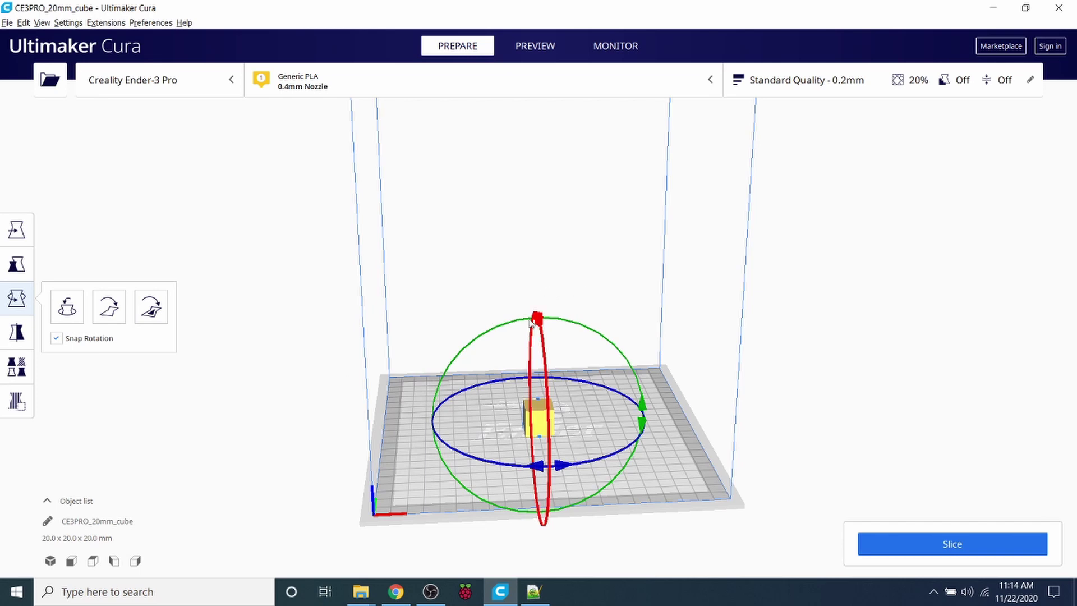
left_click_drag(536, 320, 536, 342)
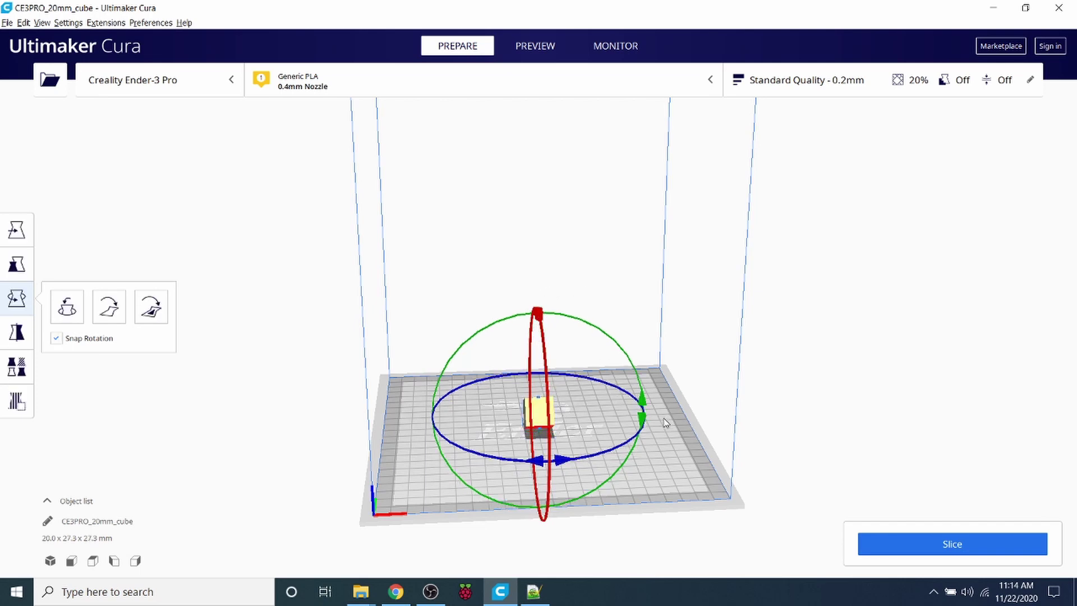
left_click(656, 466)
right_click_drag(656, 467, 641, 490)
Rotate the cube back and lay it flat so it measures 20.0 × 20.0 × 20.0 mm.
left_click(538, 401)
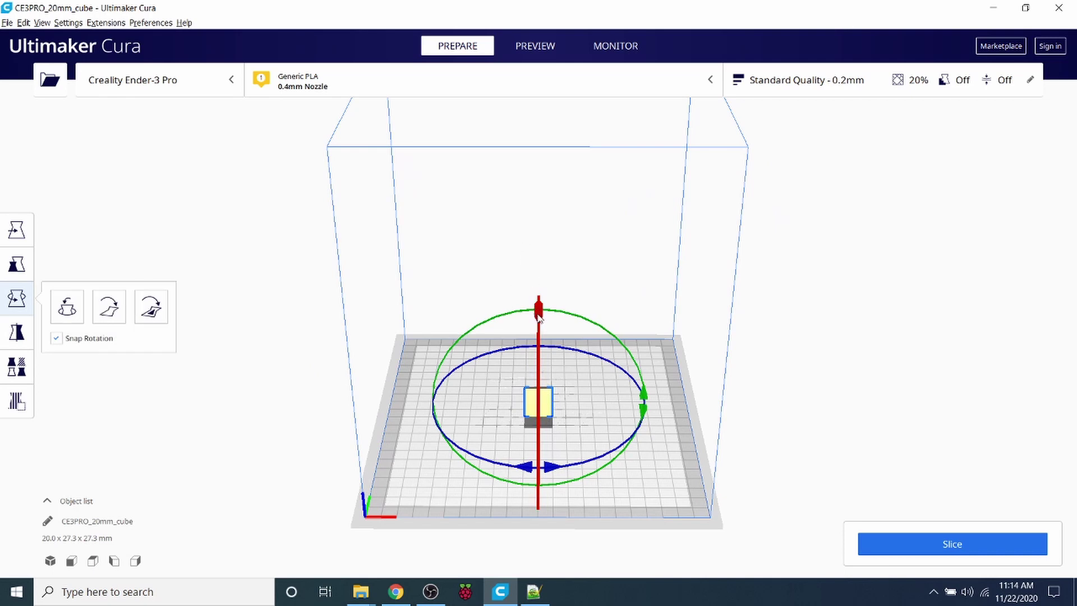
left_click_drag(540, 317, 536, 418)
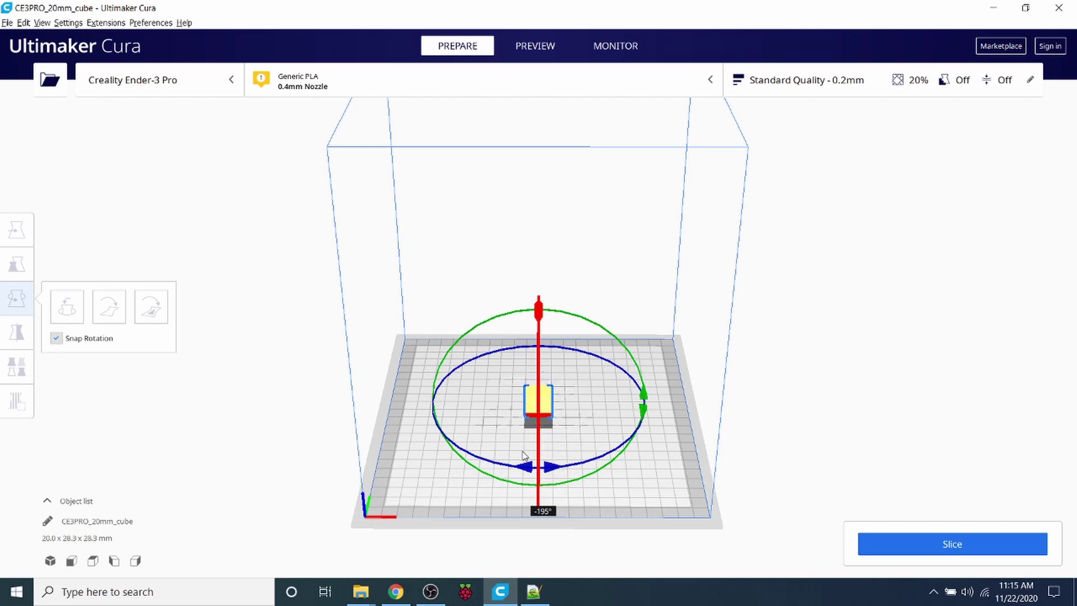
left_click_drag(523, 455, 525, 456)
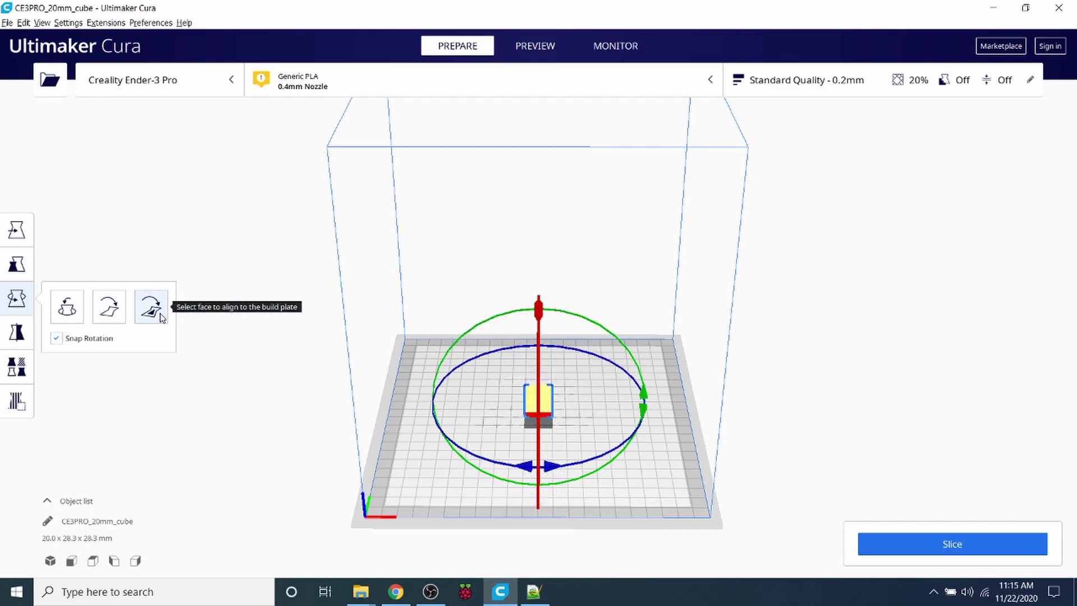
left_click(160, 318)
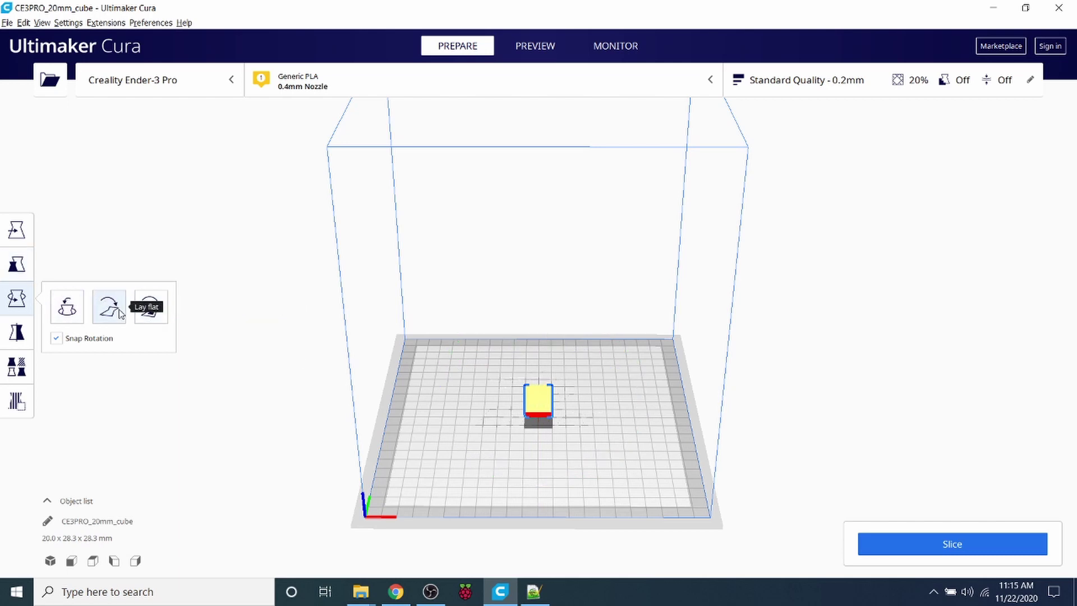
left_click(101, 312)
left_click(496, 441)
mouse_move(495, 440)
right_mouse_down()
mouse_move(625, 443)
mouse_move(659, 390)
mouse_move(511, 444)
right_mouse_up()
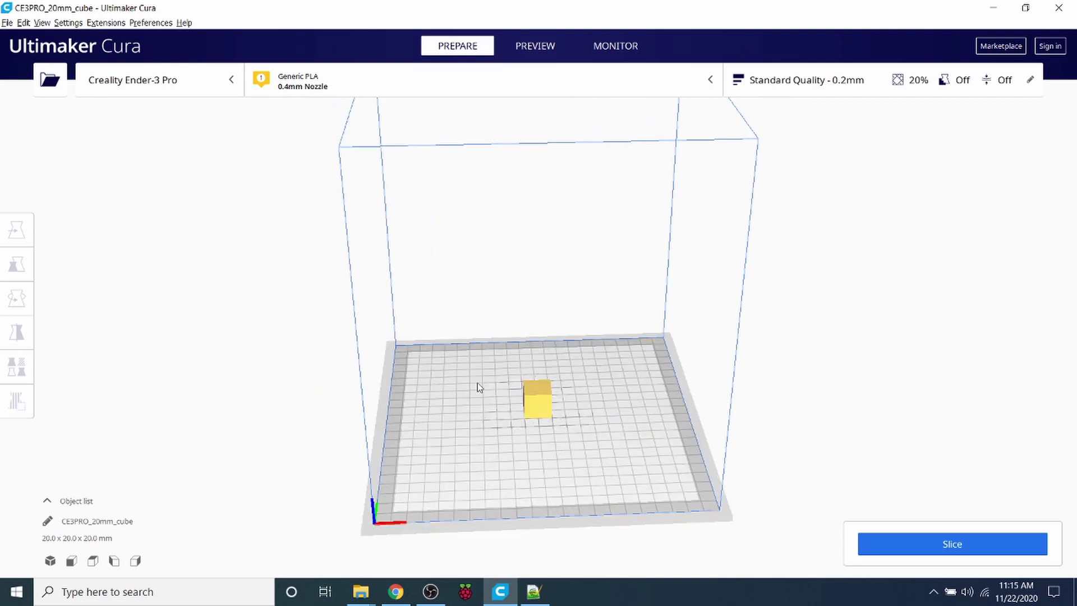
Open the print settings panel from the Standard Quality - 0.2mm header.
left_click(839, 92)
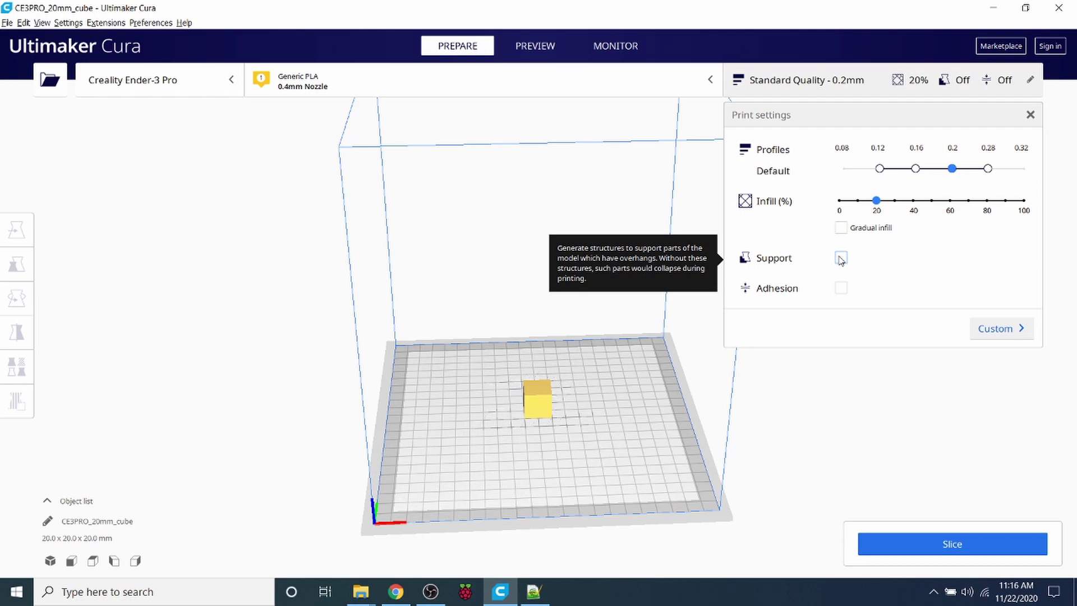
Rotate the cube 45° twice onto a corner (20.0 × 28.3 × 28.3 mm) and enable support.
left_click(541, 406)
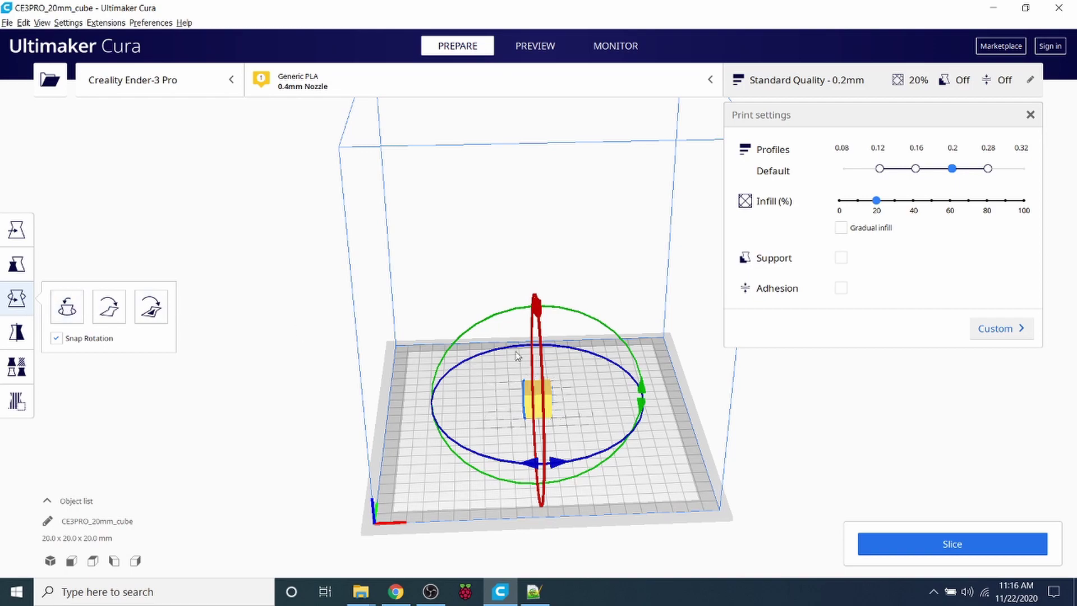
left_click_drag(543, 315, 538, 255)
right_click_drag(629, 457, 435, 264)
right_click_drag(493, 378, 574, 204)
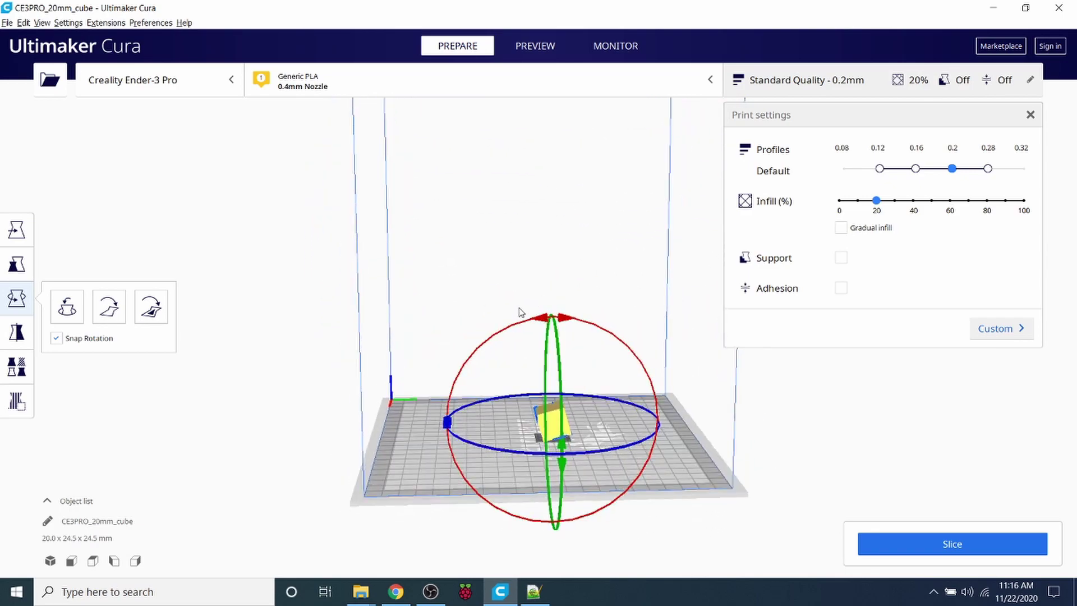
left_click_drag(543, 320, 473, 354)
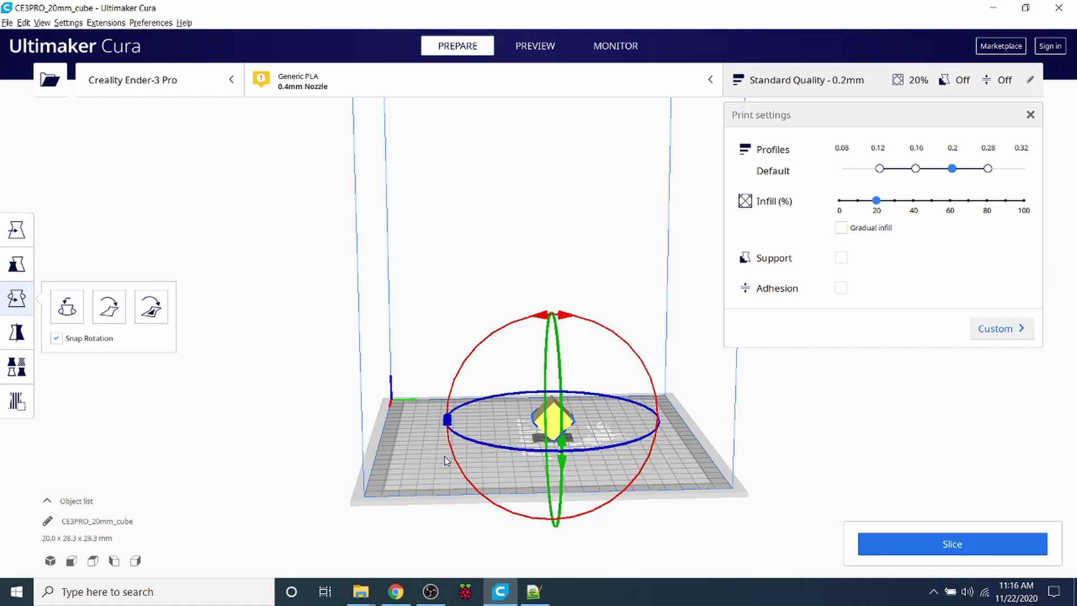
right_click_drag(444, 455, 737, 473)
left_click(840, 258)
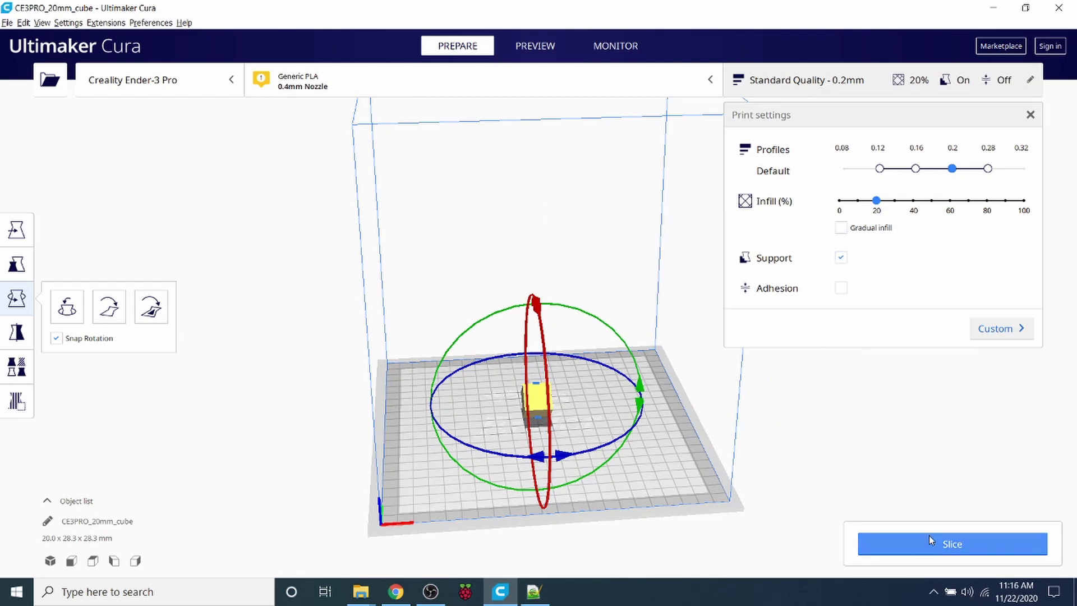
Slice the tilted cube in Preview, giving a 52-minute, 5 g (1.78 m) estimate.
left_click(535, 51)
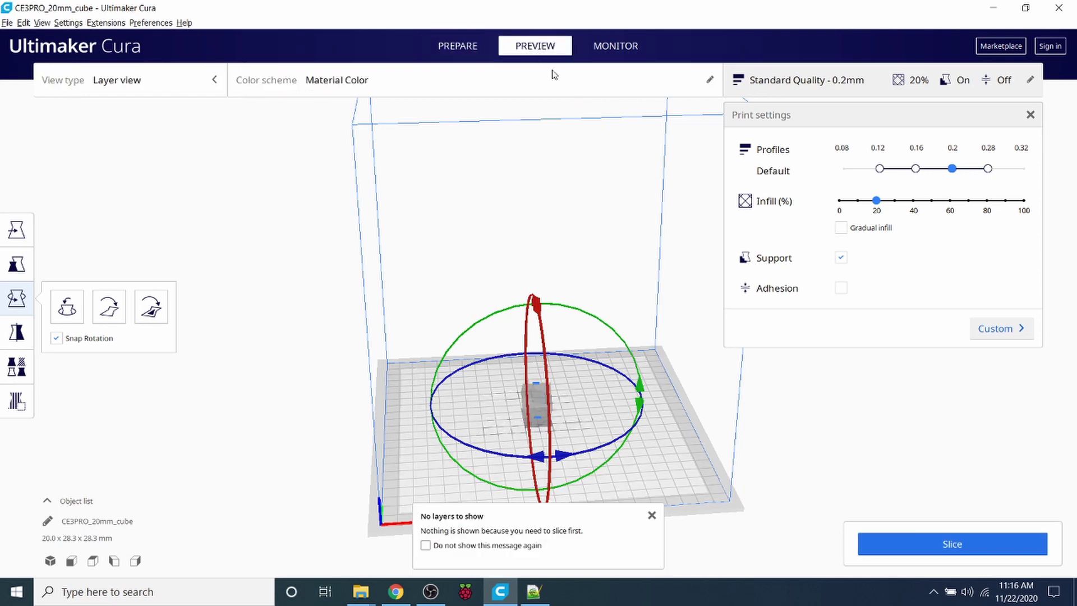
right_click_drag(670, 436, 538, 426)
left_click(974, 541)
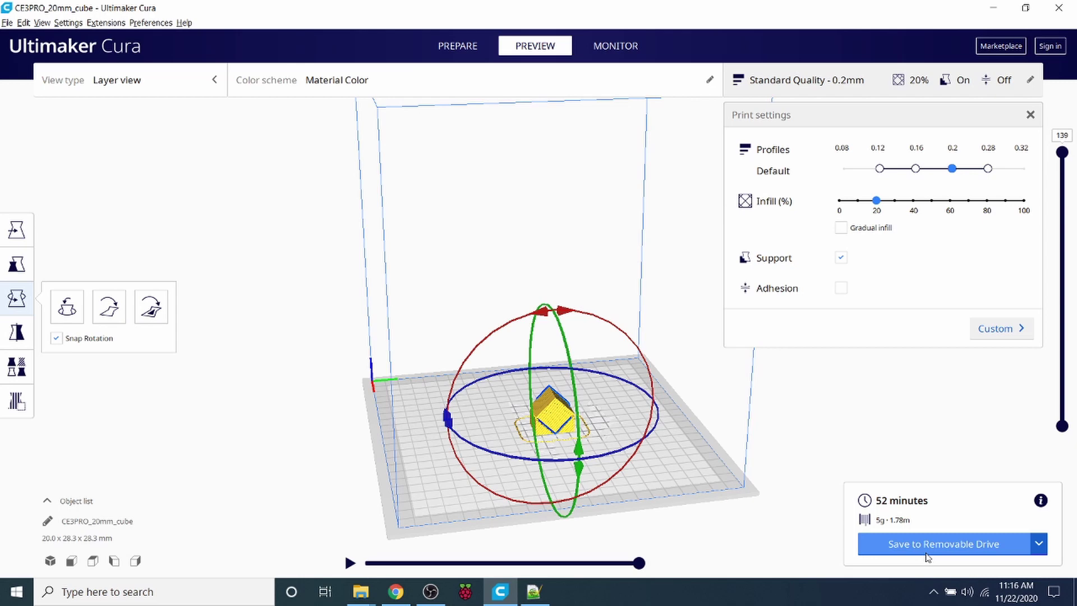
left_click(1040, 543)
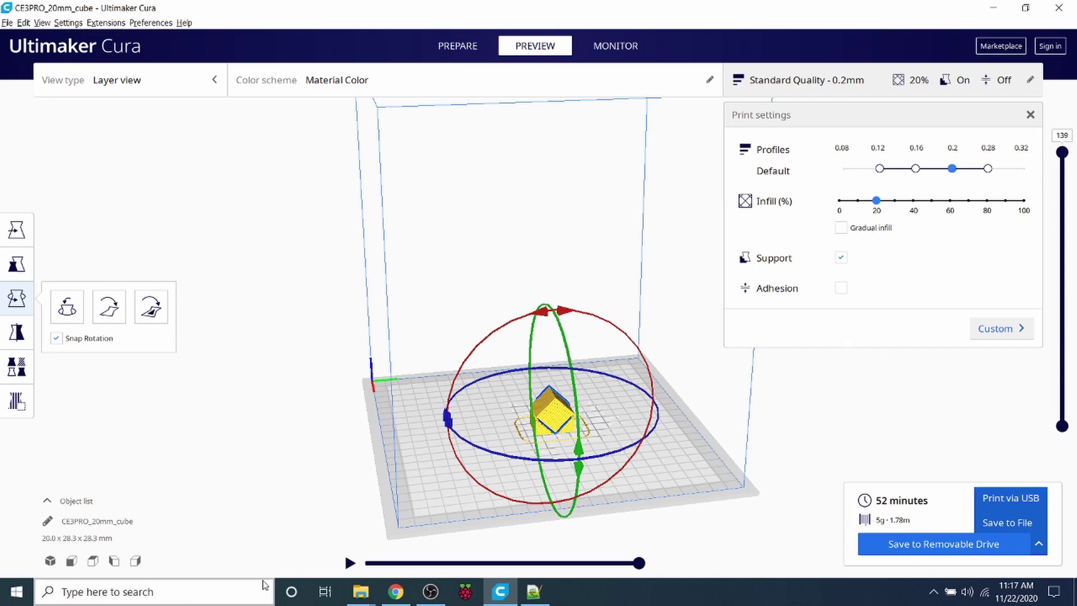
left_click(395, 591)
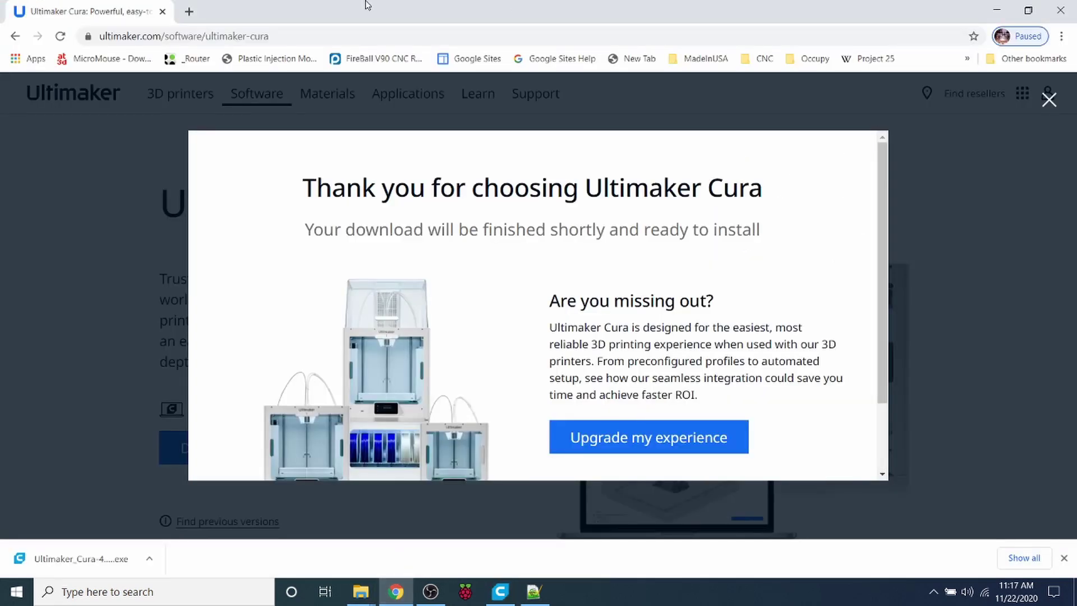
key("alt+Tab")
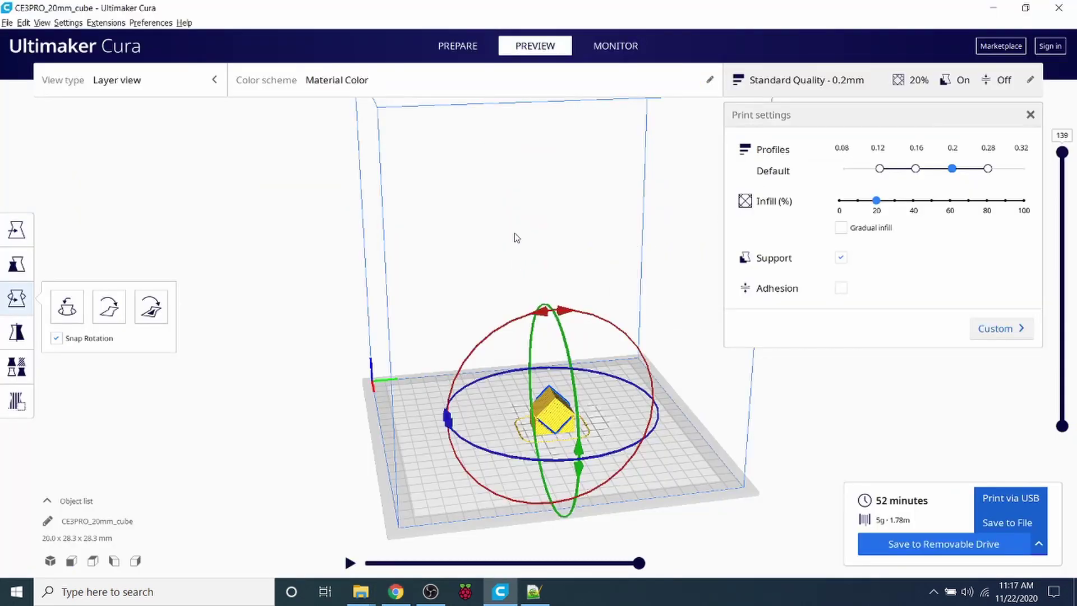
Send the M119 command to the connected Ender-3 Pro from the Monitor stage.
left_click(597, 45)
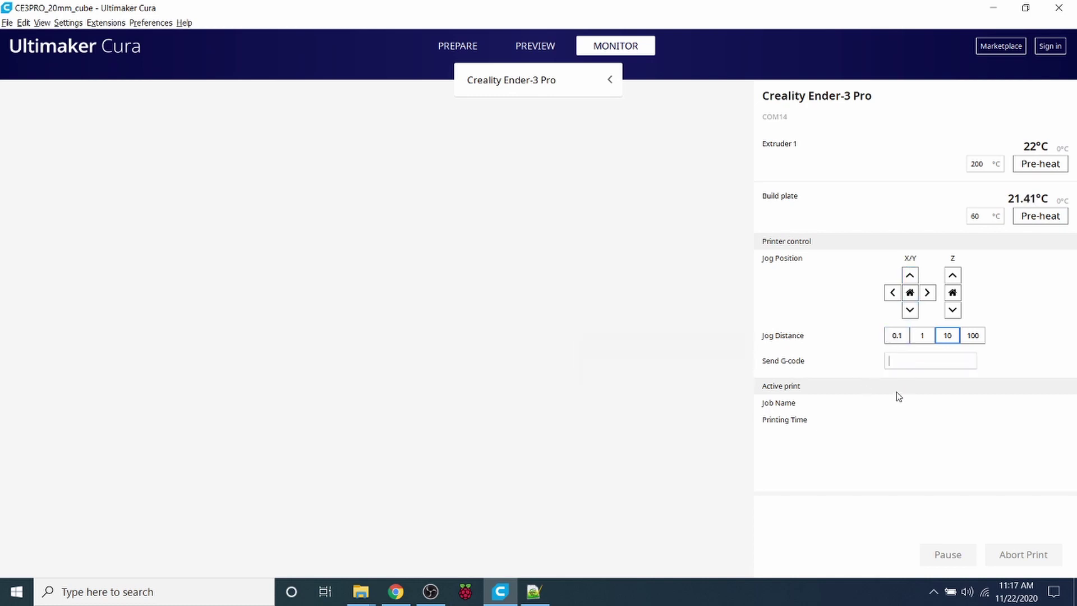
type("M119")
key("Return")
type("G")
left_click(900, 365)
Home the printer's X and Y axes from the jog controls, then bring up the File menu.
left_click(909, 292)
left_click(6, 23)
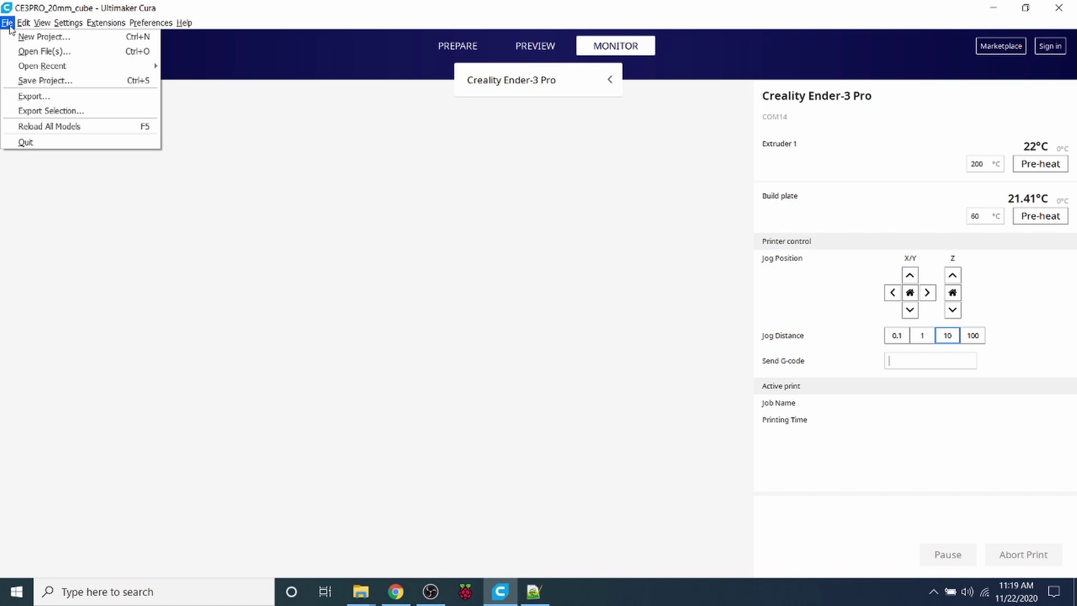
Back on the Prepare stage, choose Add printer from the printer selector.
left_click(319, 267)
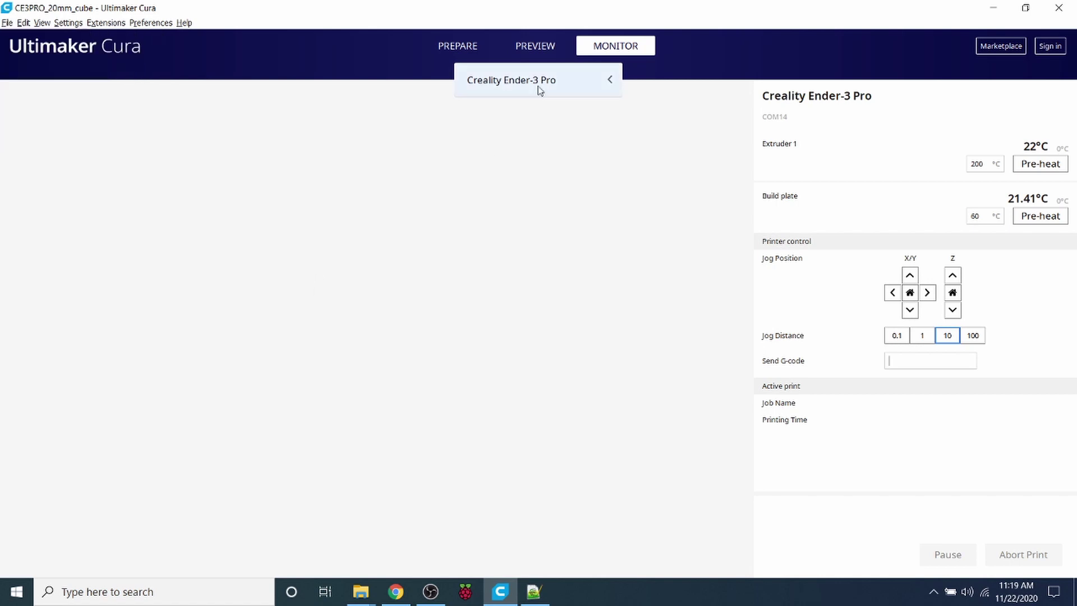
left_click(456, 50)
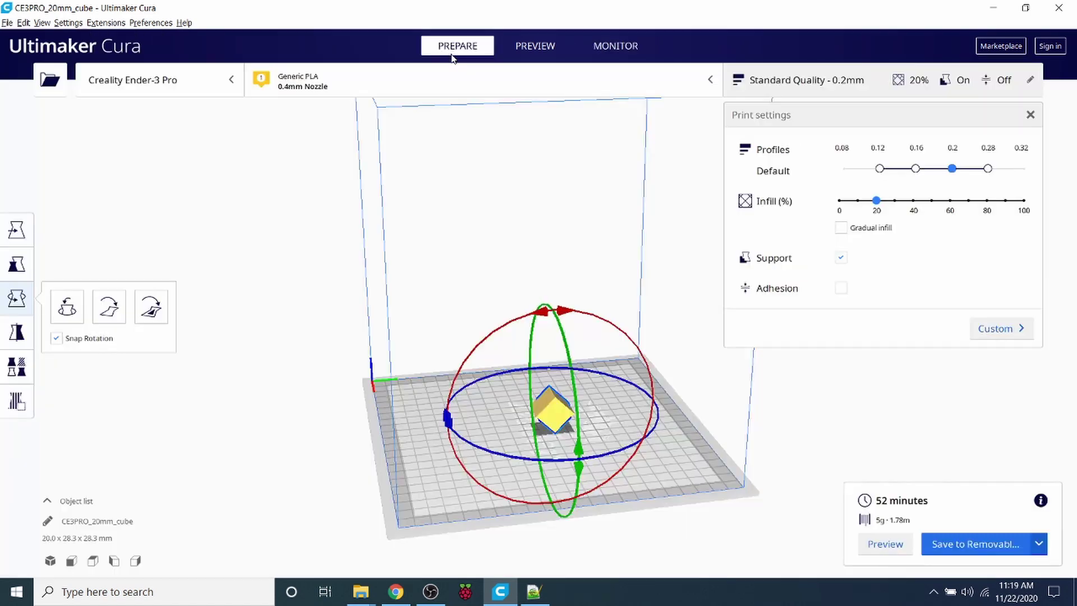
left_click(129, 83)
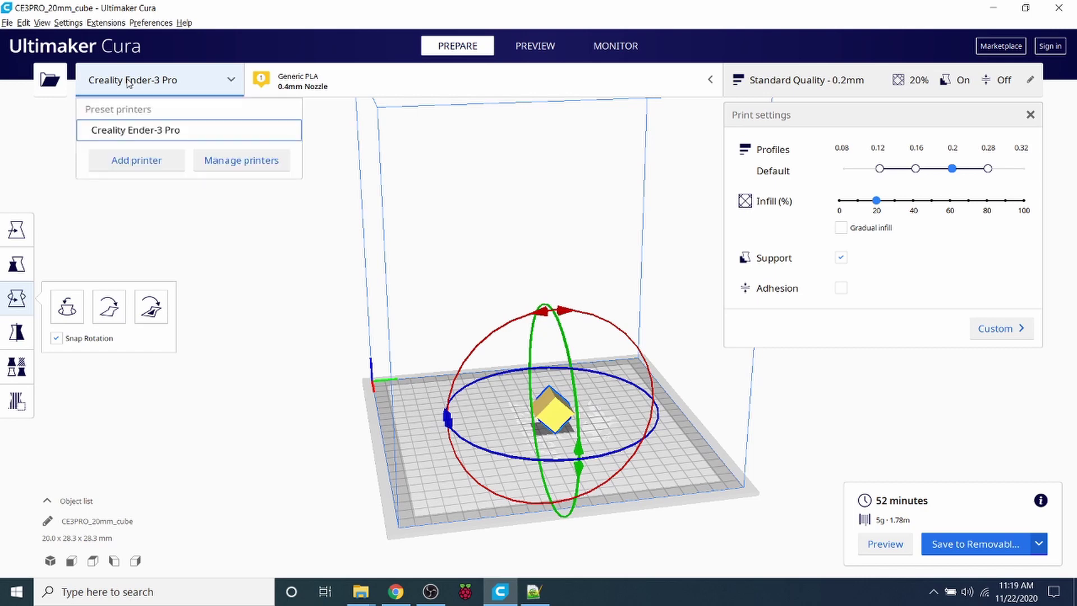
left_click(156, 169)
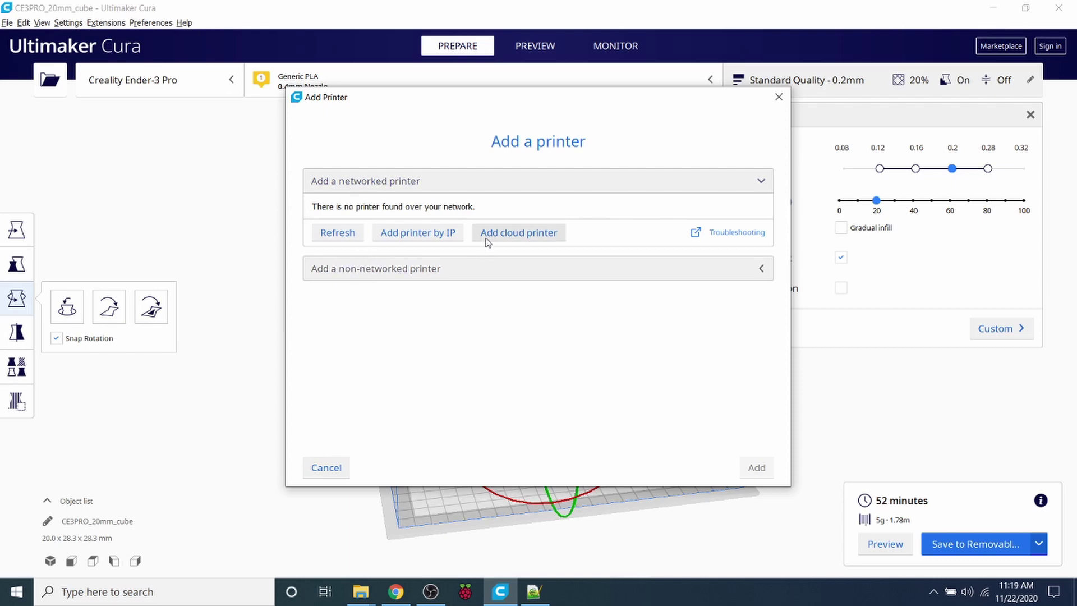
Add a Custom FFF printer from the non-networked printer list.
left_click(364, 273)
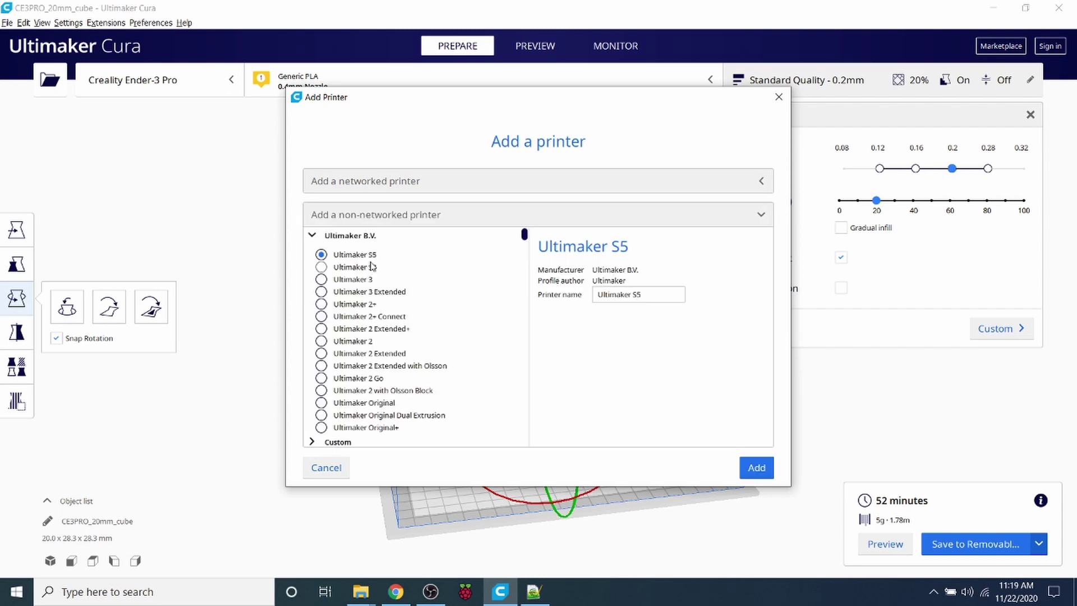
scroll(371, 266, "down", 5)
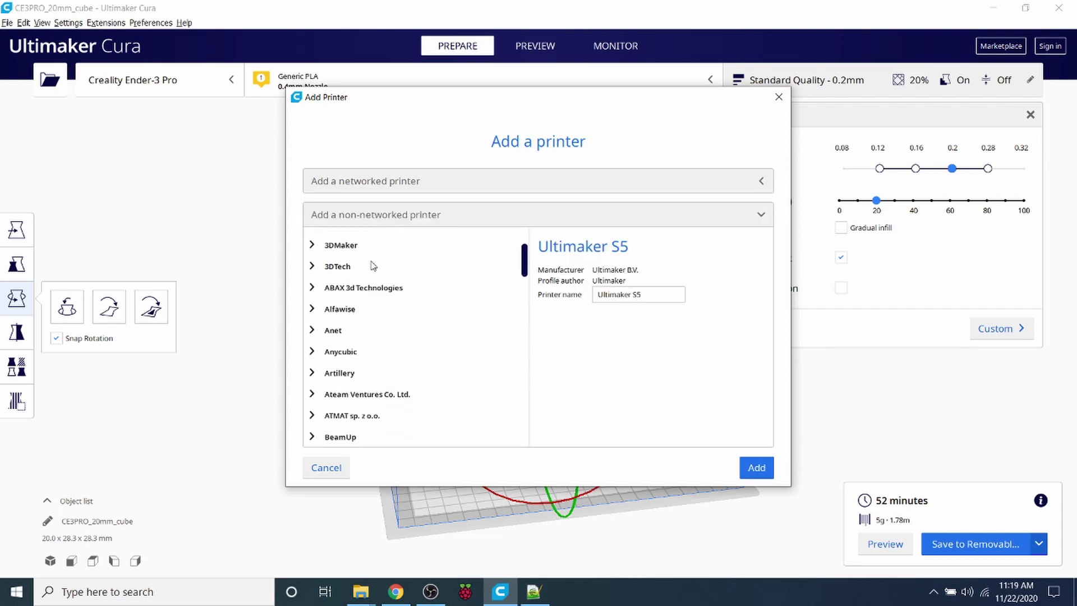
scroll(370, 266, "down", 3)
scroll(370, 266, "up", 10)
scroll(373, 265, "up", 1)
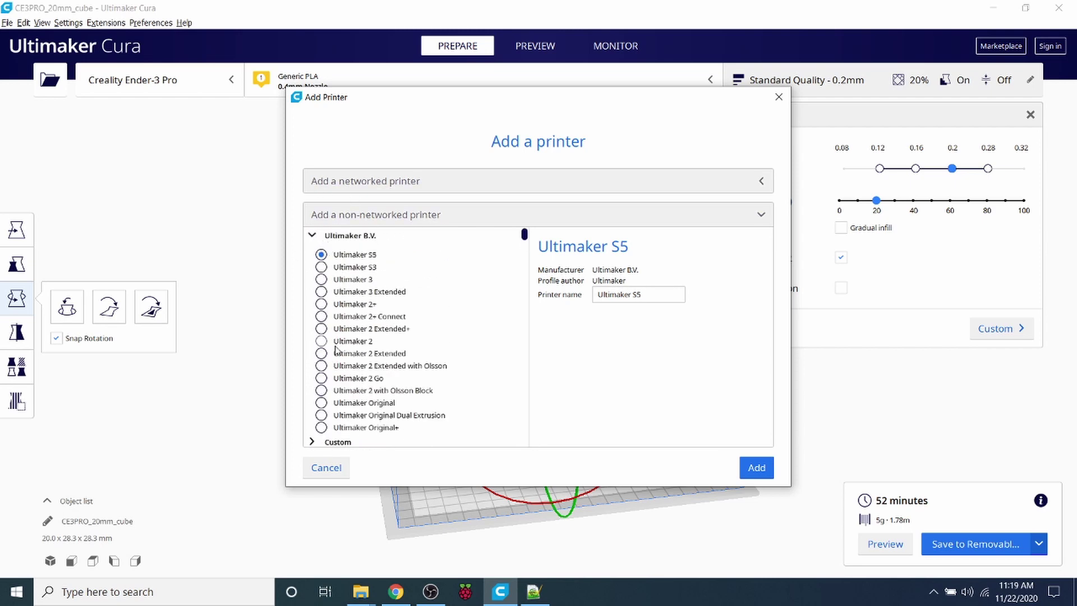
scroll(336, 353, "down", 2)
left_click(332, 413)
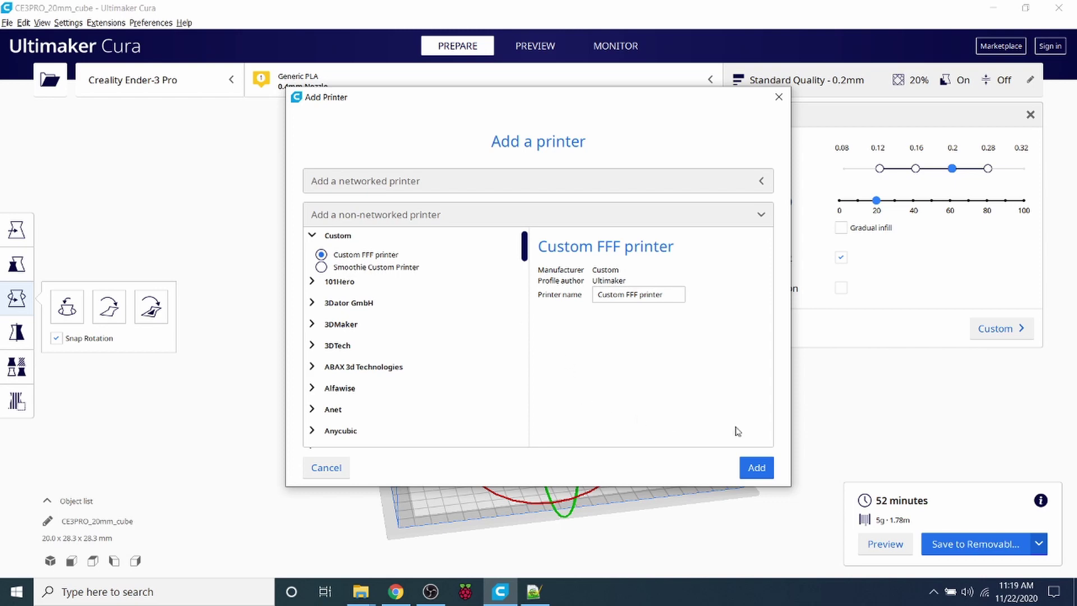
left_click(756, 468)
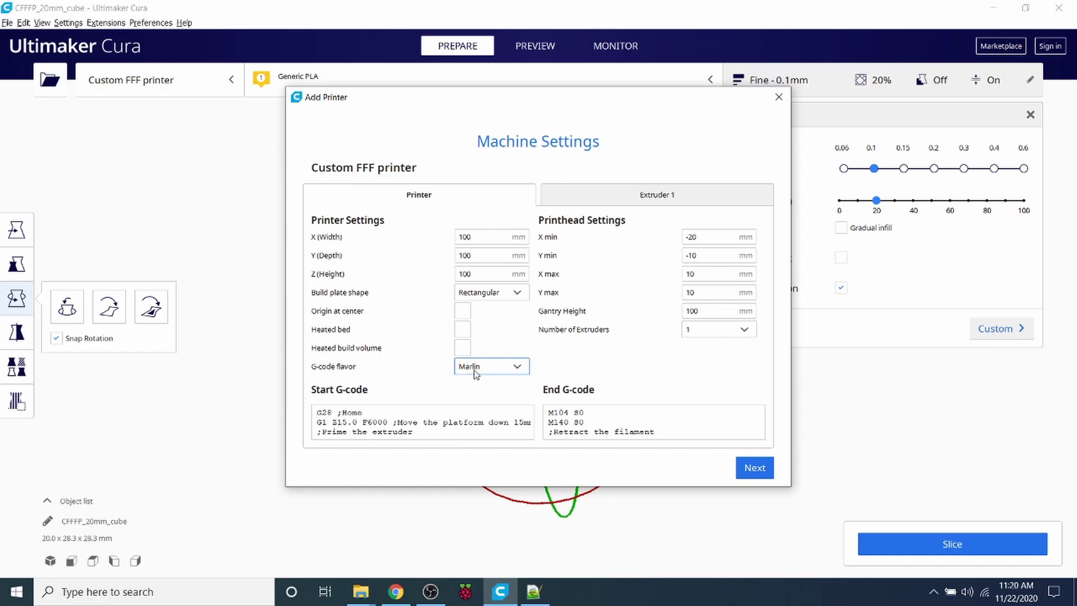
Set the printer's width, depth and height to 230, 230 and 250 mm.
left_click(360, 422)
key("Right")
key("Right")
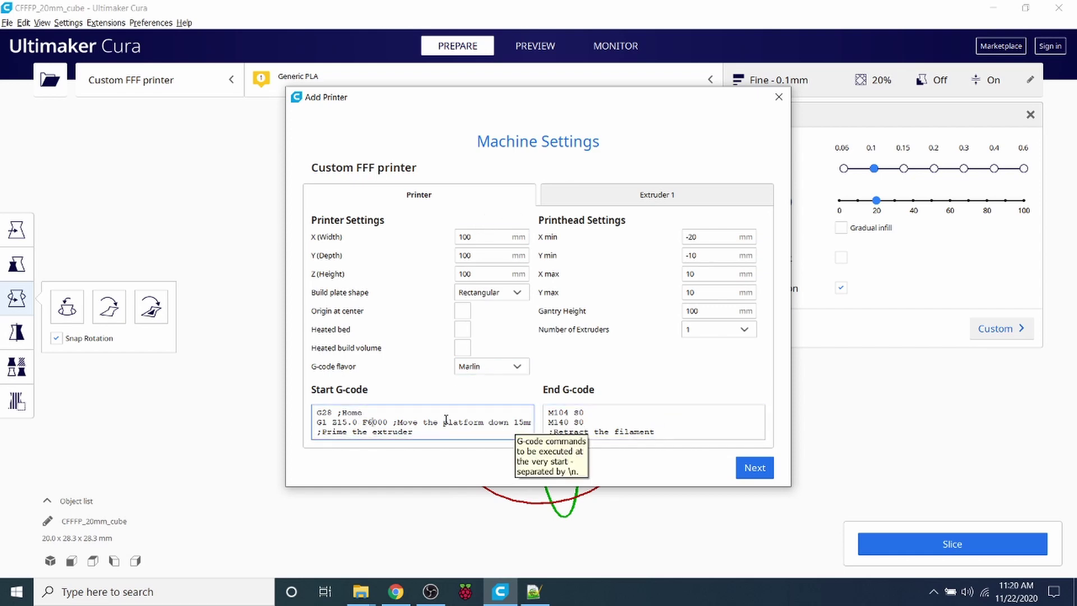
double_click(484, 237)
type("230")
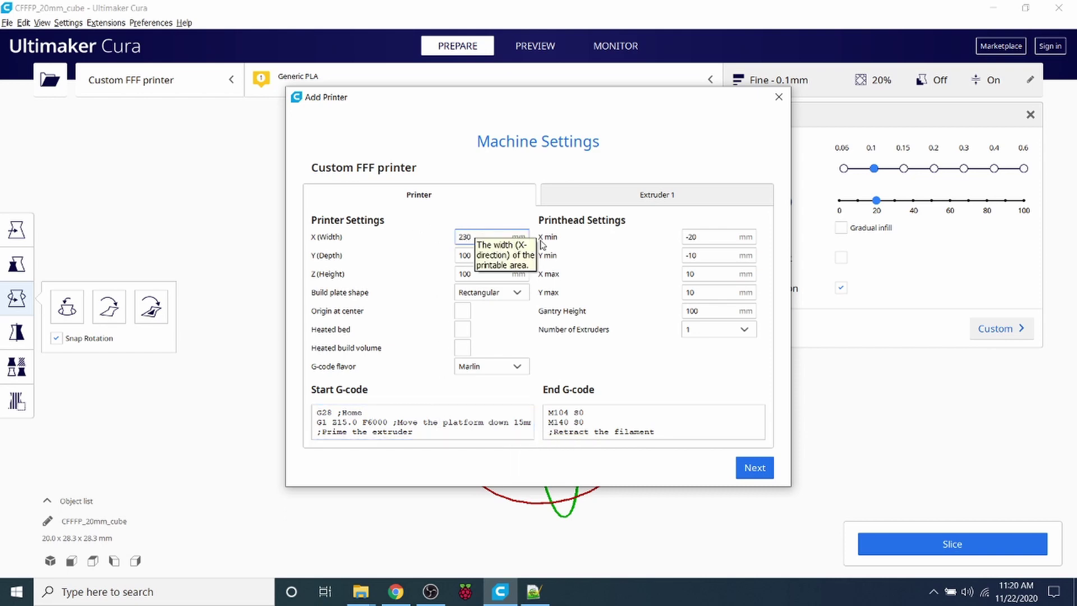
double_click(482, 256)
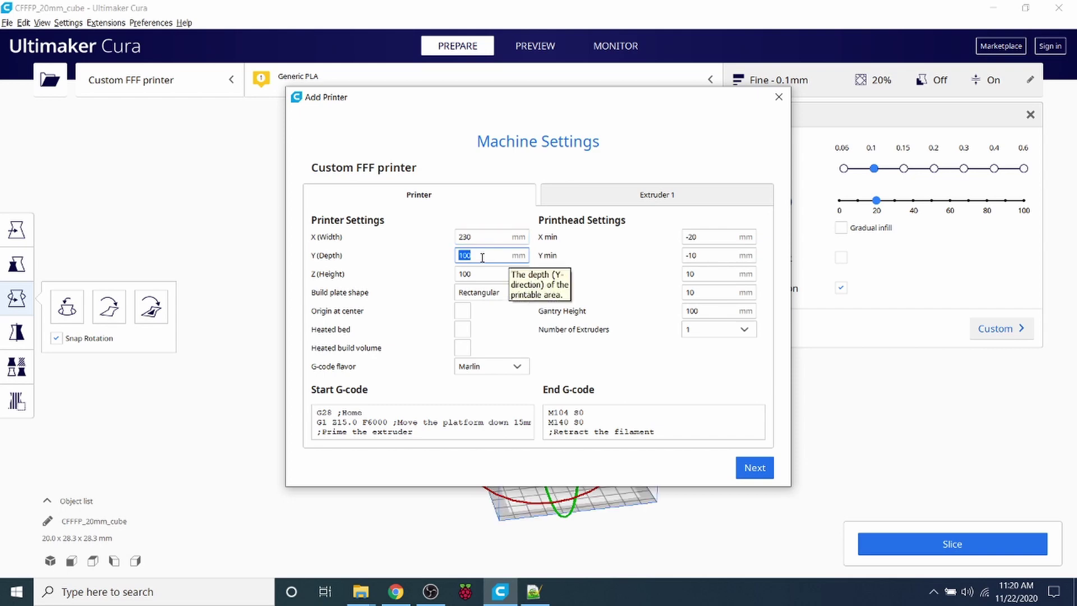
type("230")
left_click(478, 274)
double_click(478, 274)
type("250")
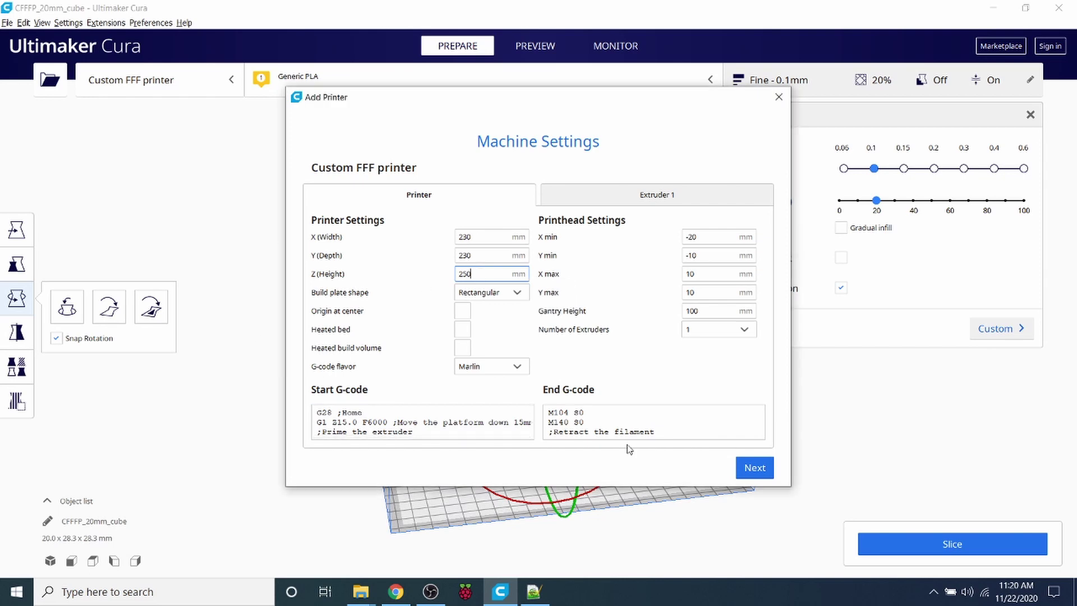
Set the Number of Extruders to 2.
left_click_drag(551, 103, 569, 122)
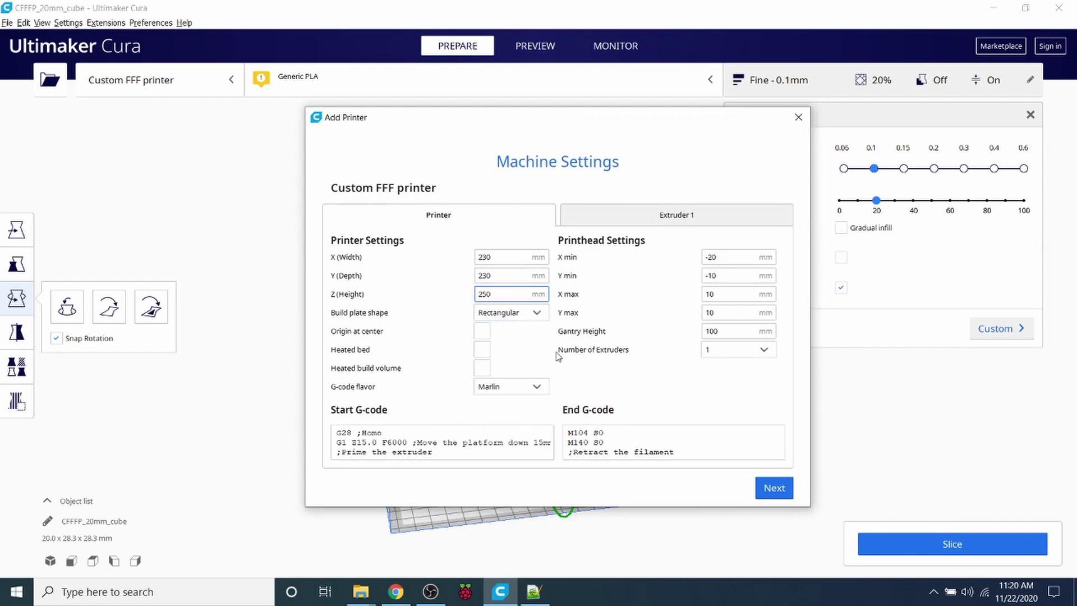
mouse_move(583, 356)
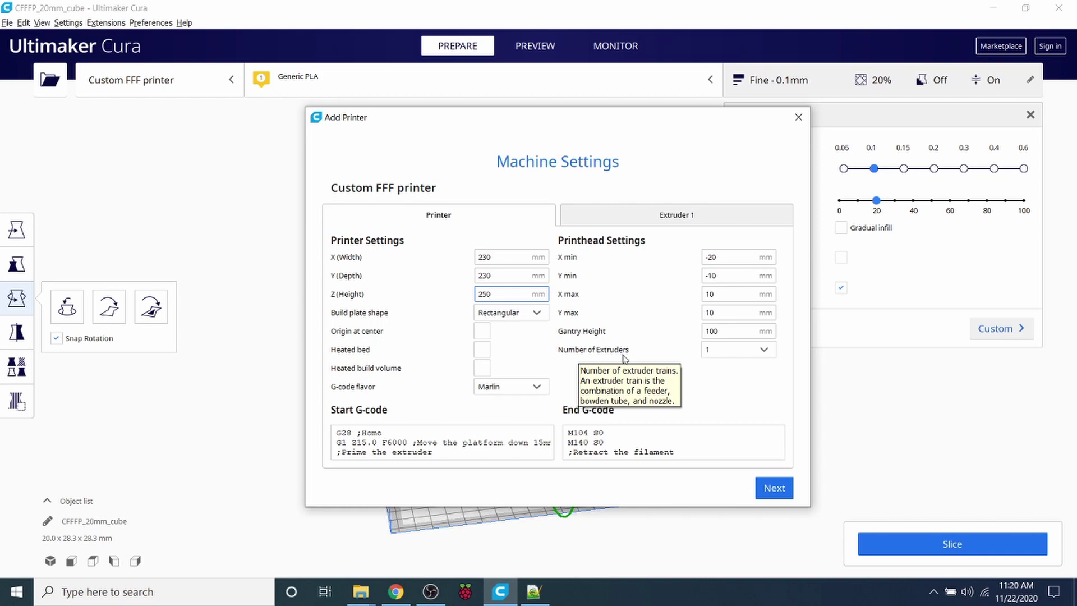
left_click(764, 350)
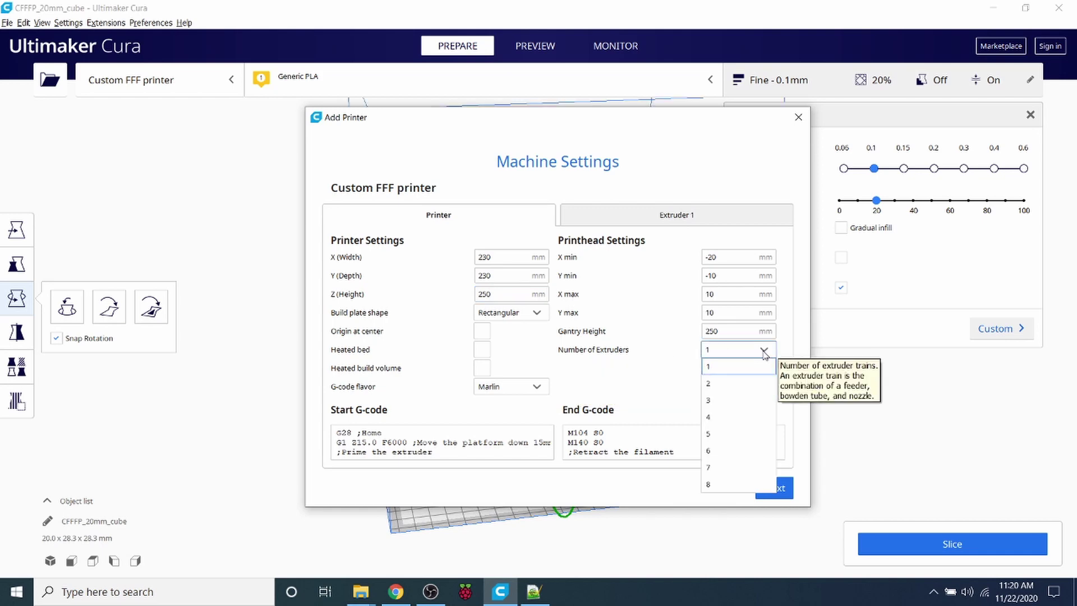
left_click(720, 384)
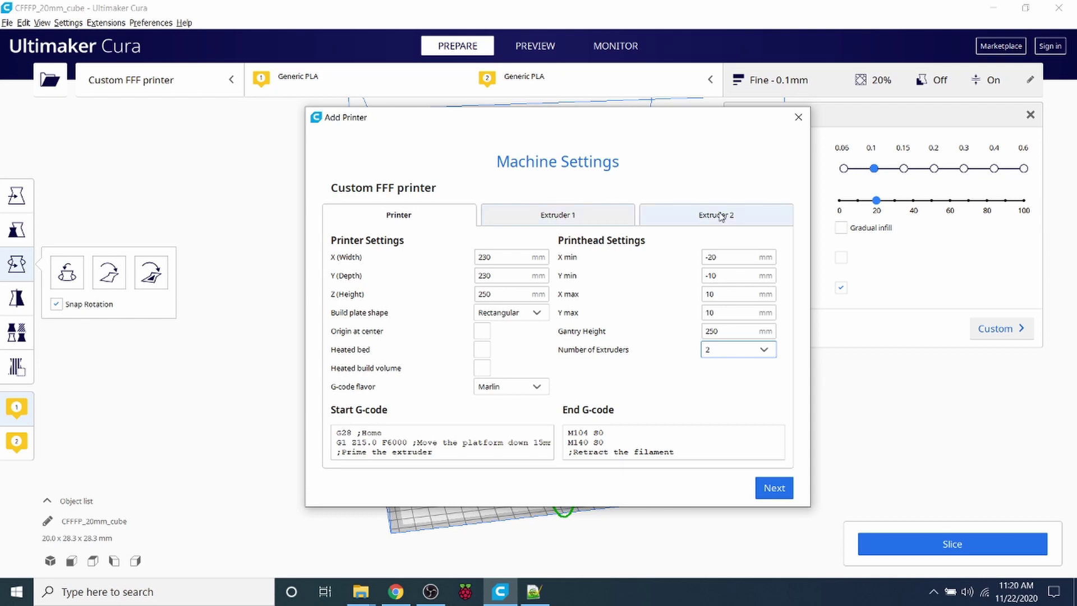
Change the compatible material diameter from 2.85 to 1.75 on Extruder 1 and Extruder 2.
left_click(550, 224)
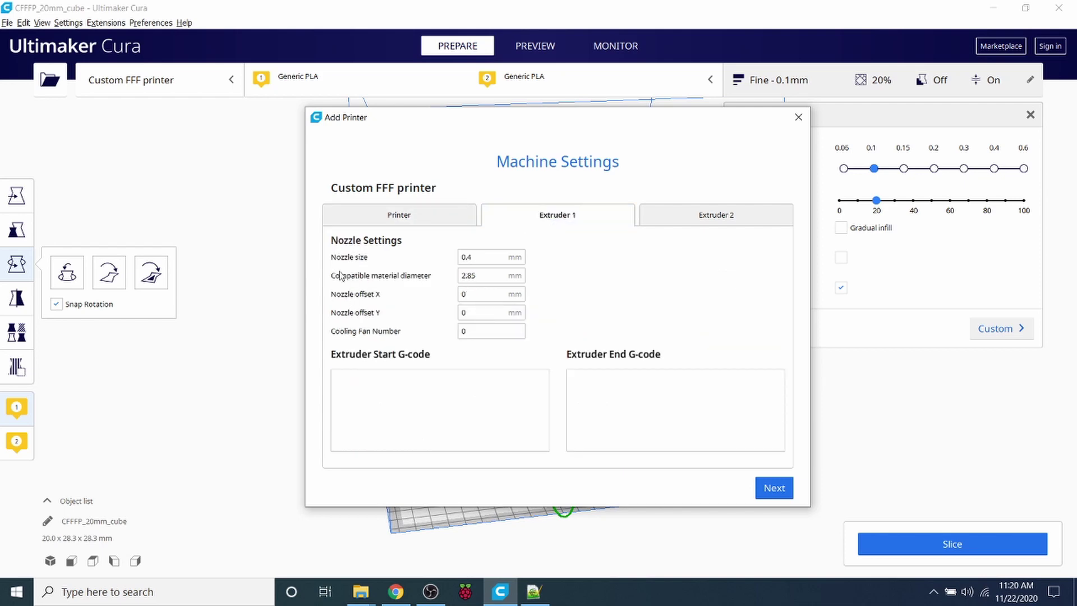
left_click(507, 279)
left_click_drag(495, 261, 467, 275)
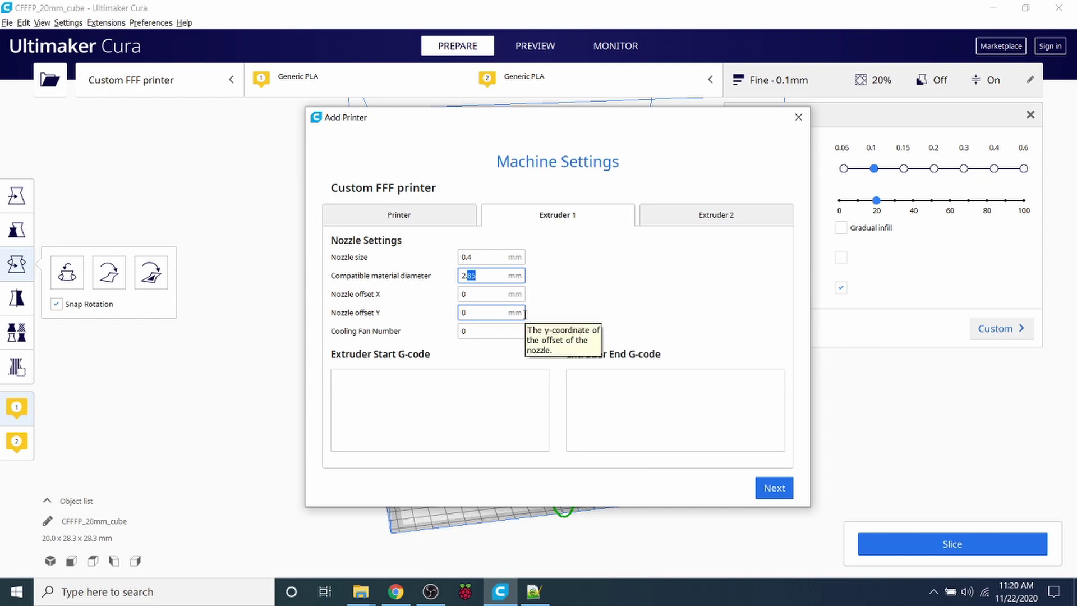
key("BackSpace")
type("1.75")
left_click(699, 226)
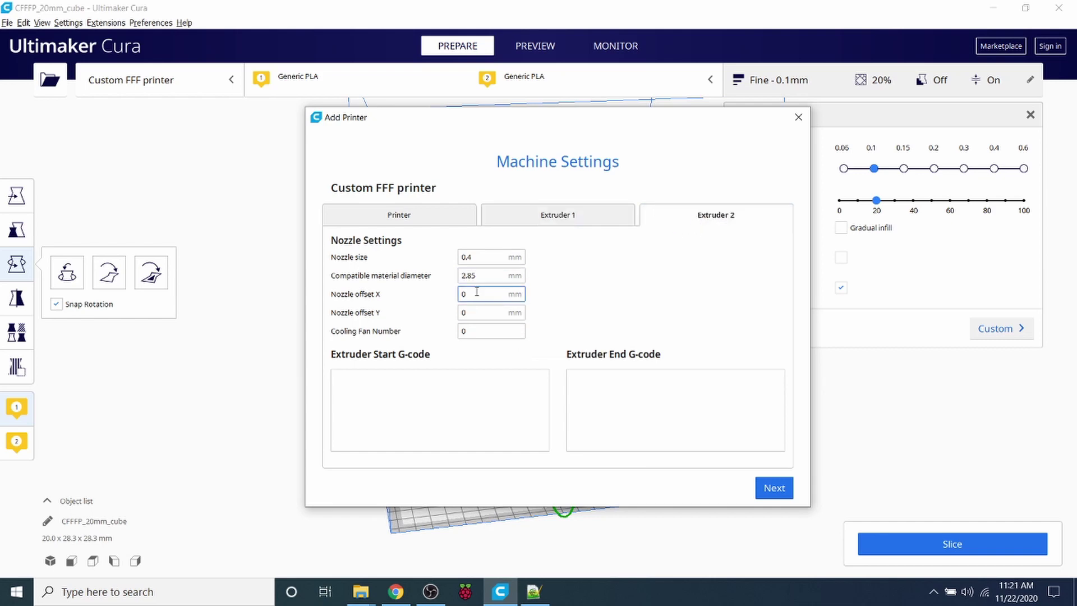
left_click_drag(477, 278, 437, 275)
type("1.75")
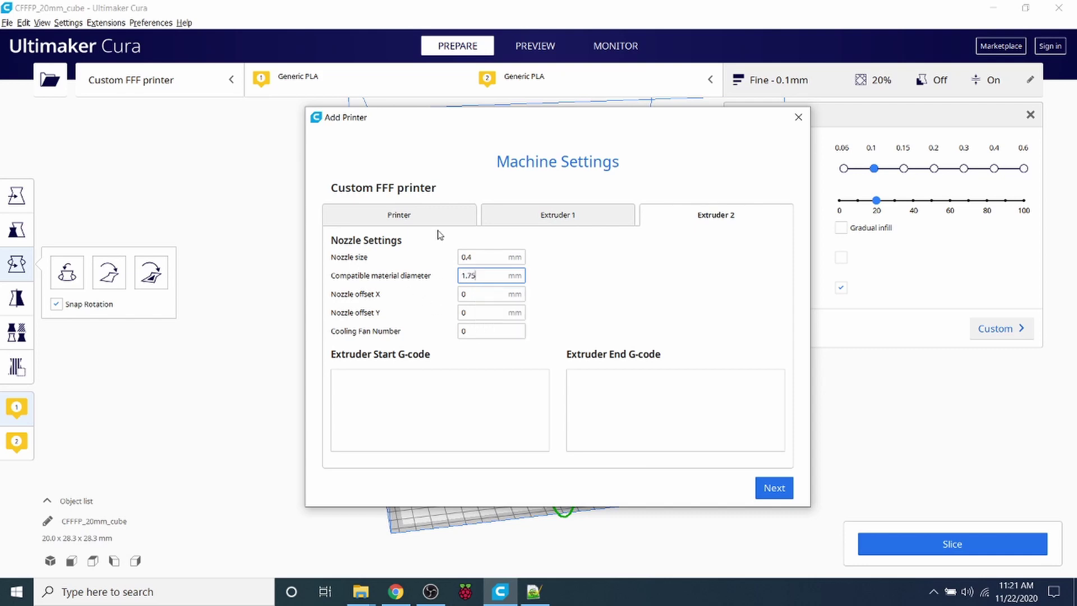
Select and copy the full end G-code from the Printer tab.
left_click(408, 224)
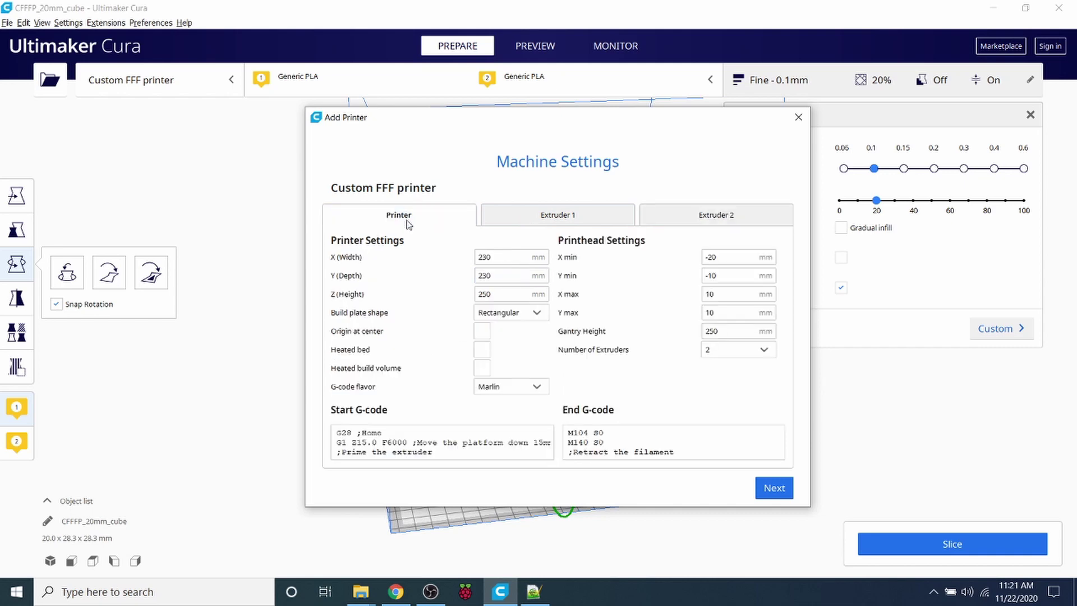
double_click(599, 433)
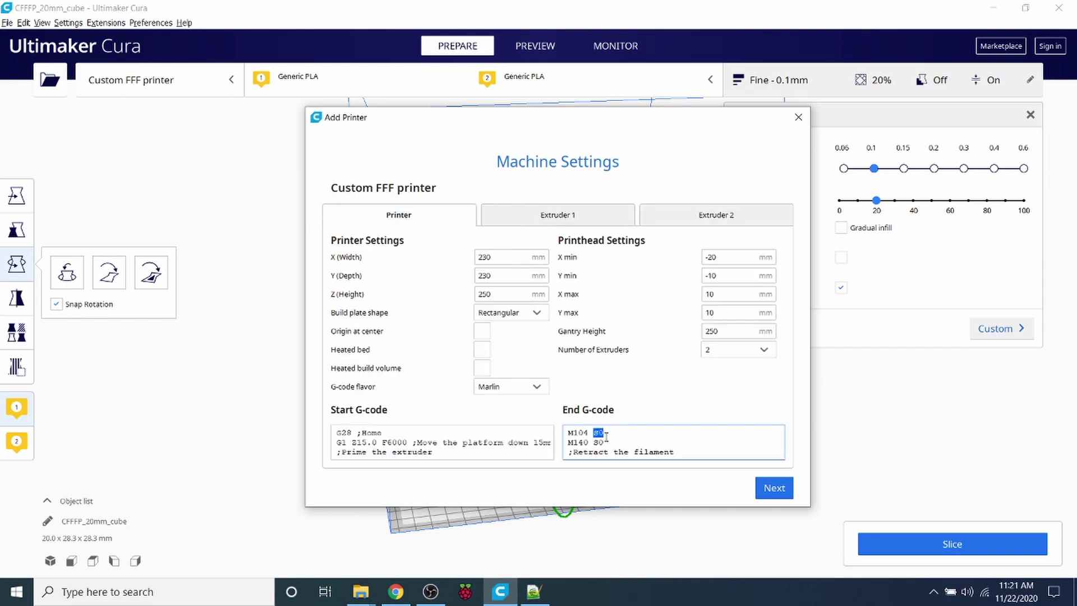
left_click(618, 446)
key("ctrl+a")
key("ctrl+c")
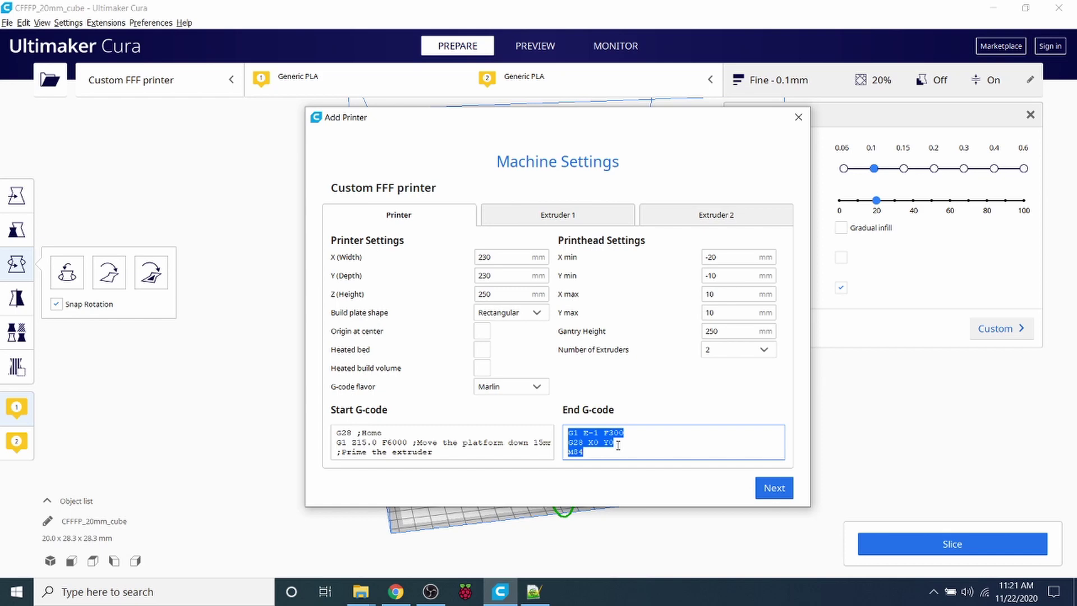
key("alt+Tab")
key("alt+Tab")
key("alt+Tab")
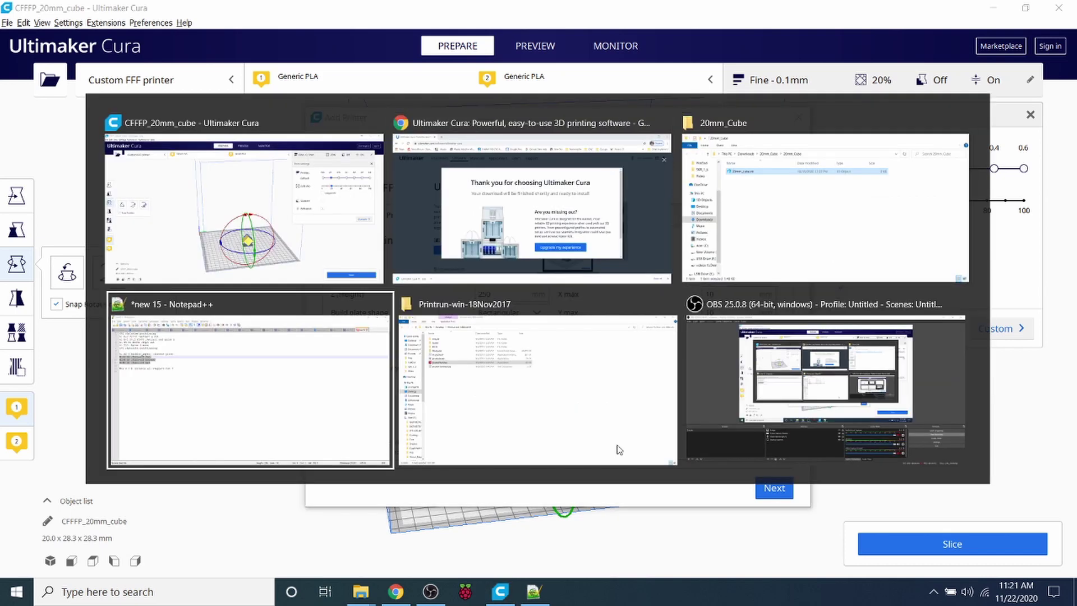
Paste the end G-code over the new 15 document and inspect its seven lines, including M84.
key("ctrl+a")
key("ctrl+v")
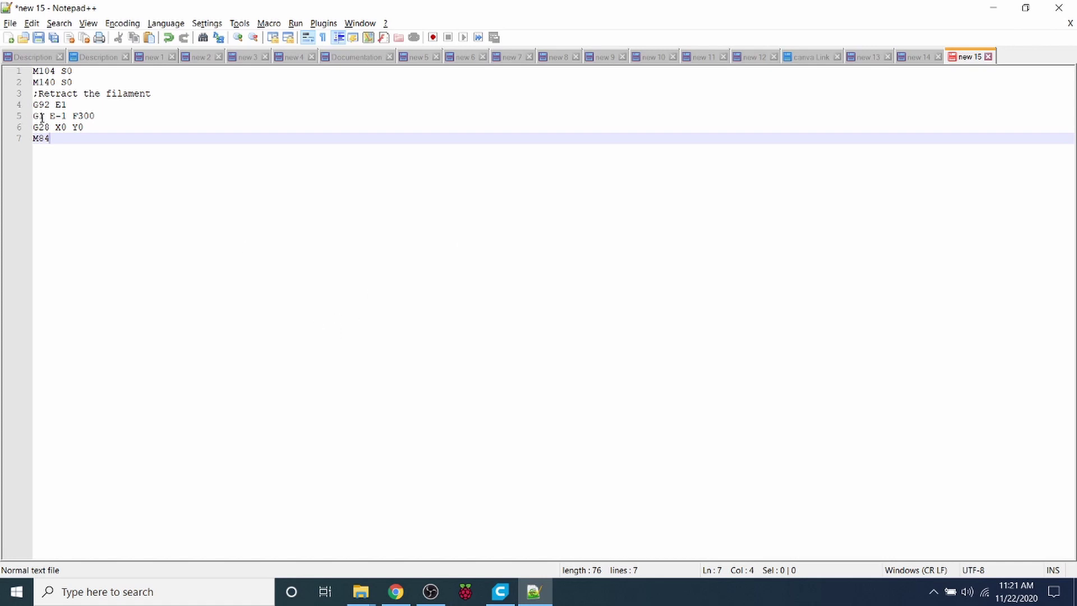
left_click(92, 122)
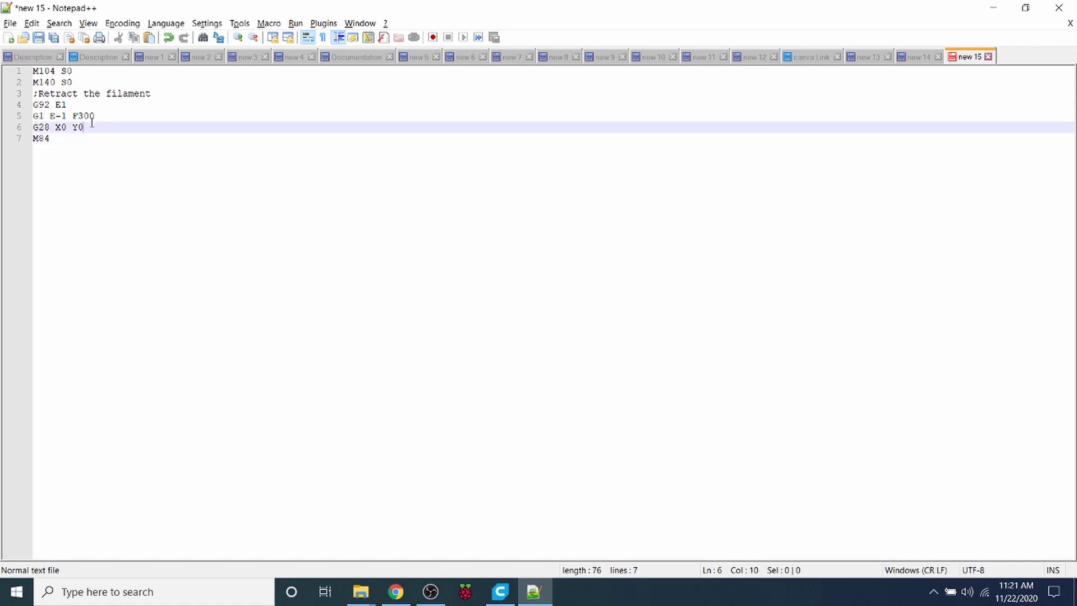
left_click_drag(92, 123, 2, 57)
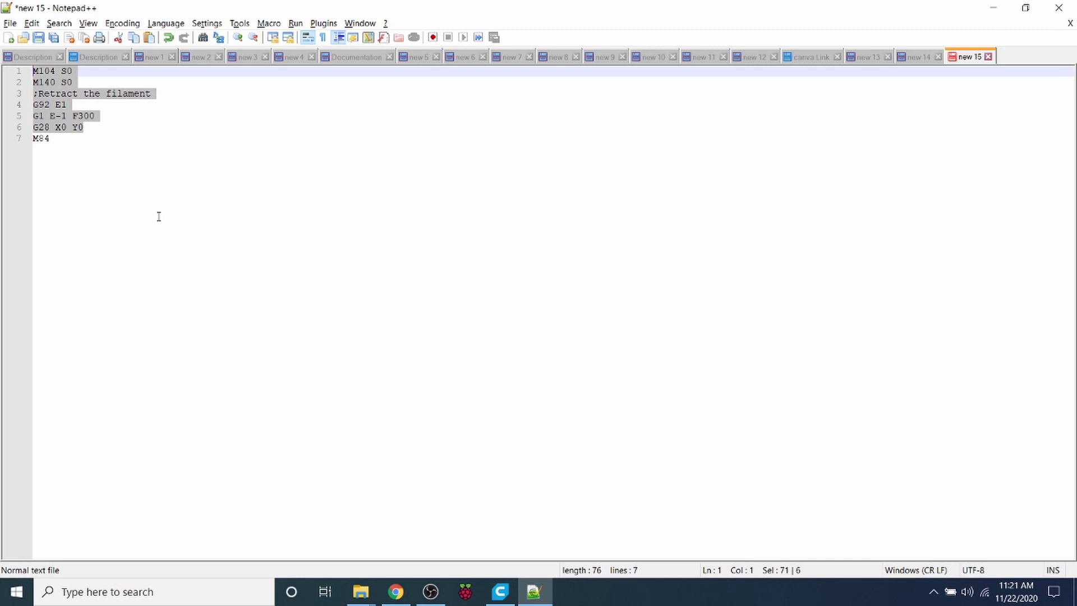
double_click(75, 152)
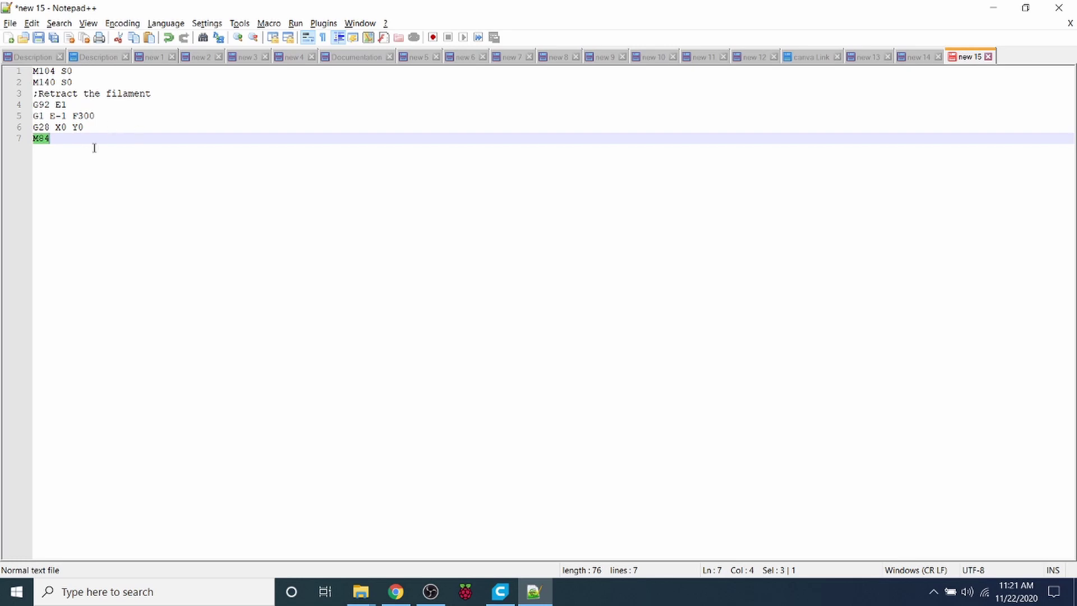
key("alt+Tab")
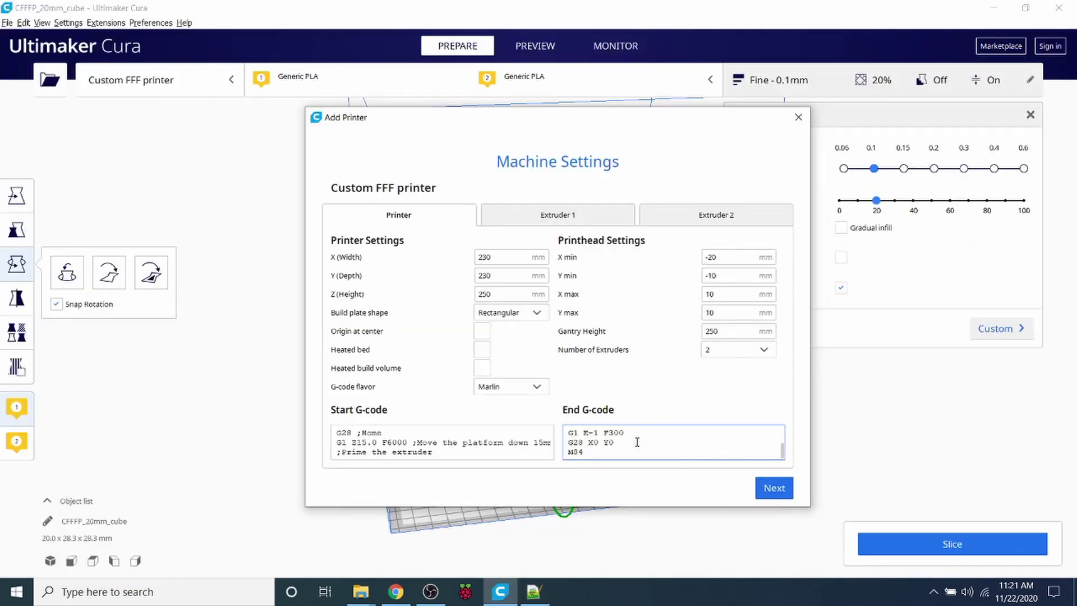
Review the end G-code in Cura and finish adding the Custom FFF printer.
left_click_drag(637, 442, 496, 412)
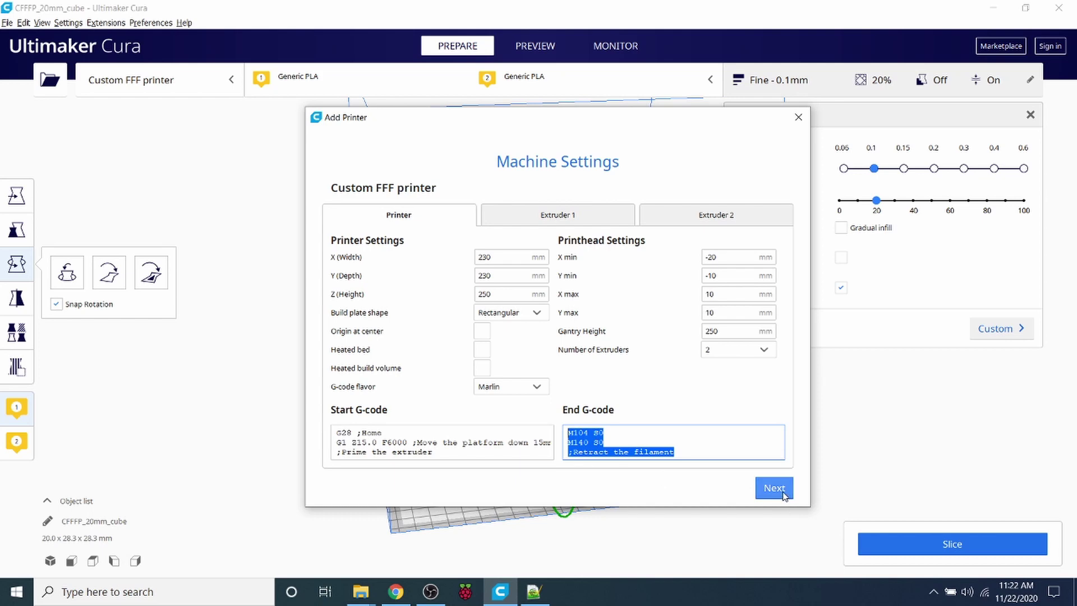
left_click(781, 488)
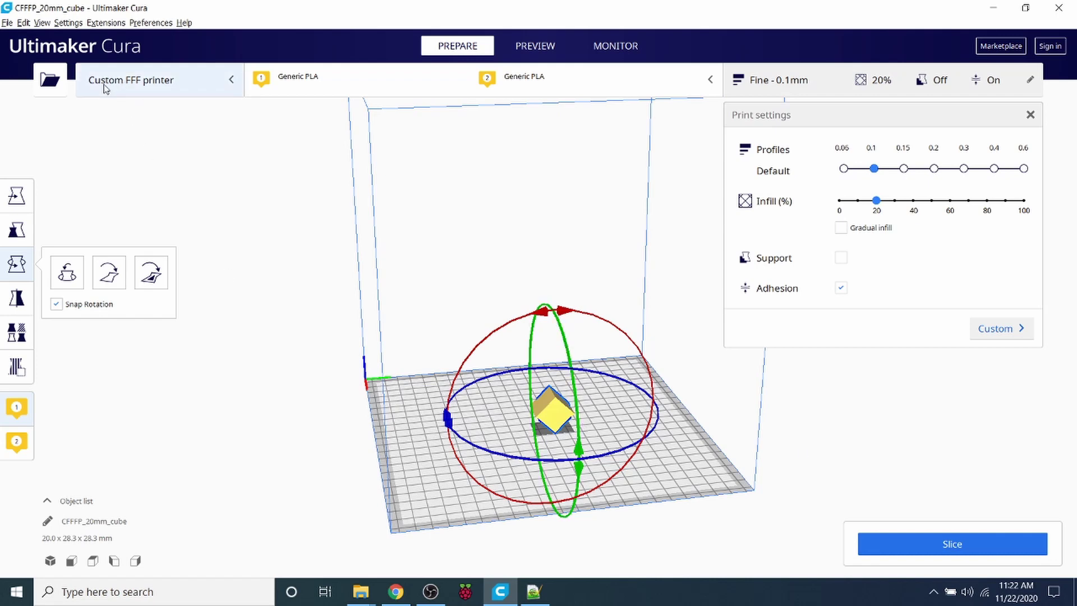
Open the extruder panel and check the material brand list for extruder 1's PLA.
left_click(308, 84)
left_click(547, 86)
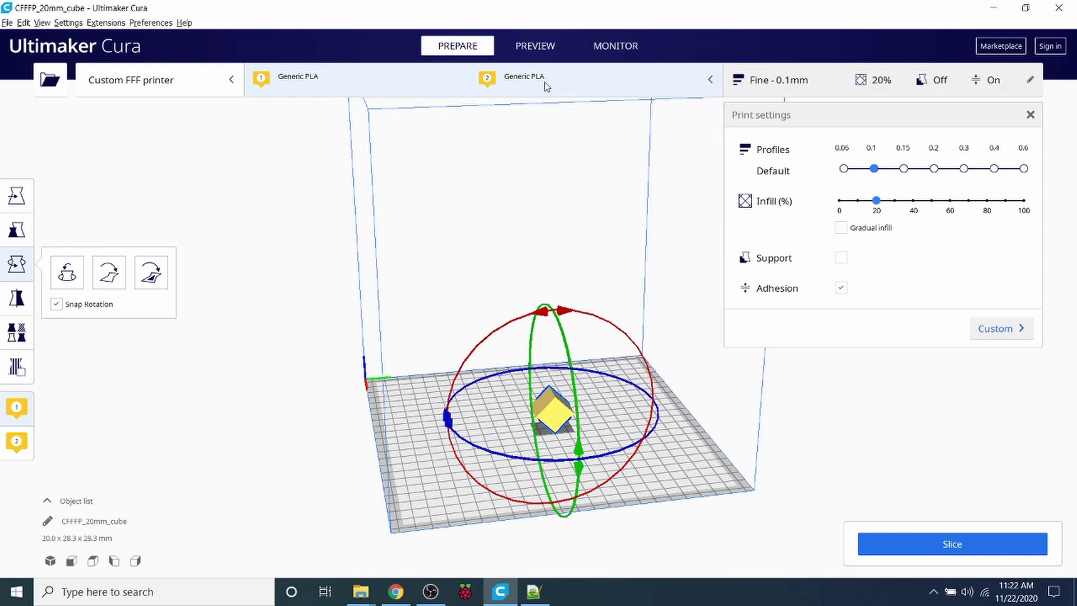
left_click(289, 88)
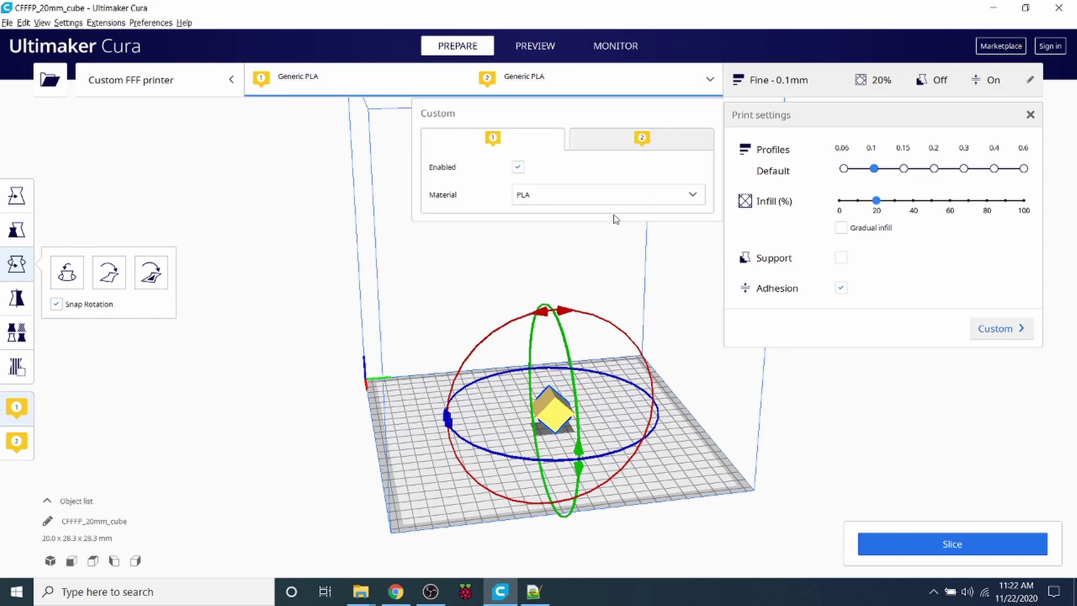
left_click(689, 197)
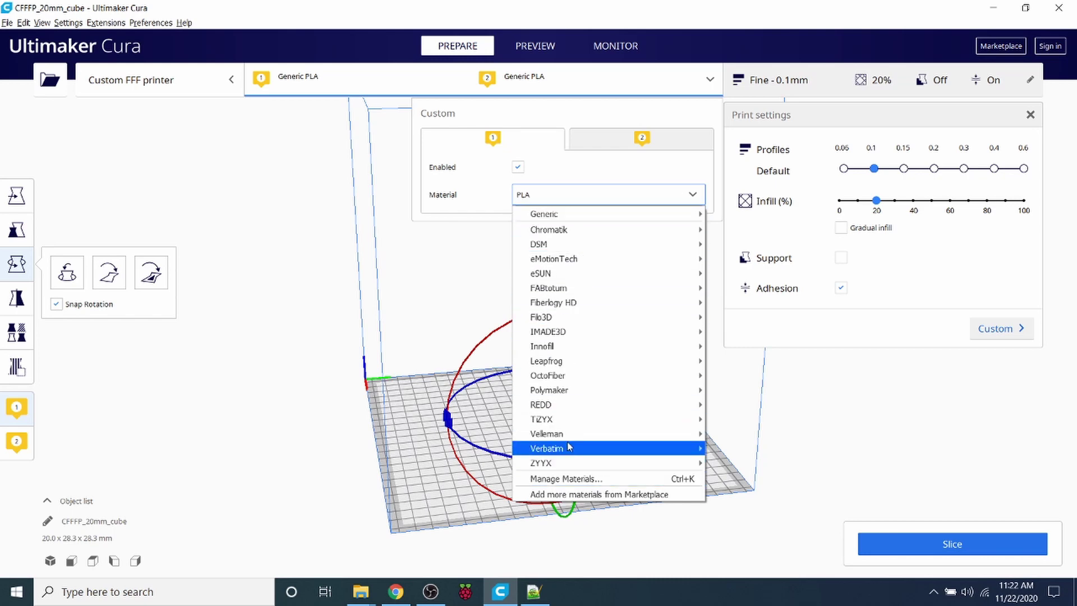
left_click(441, 161)
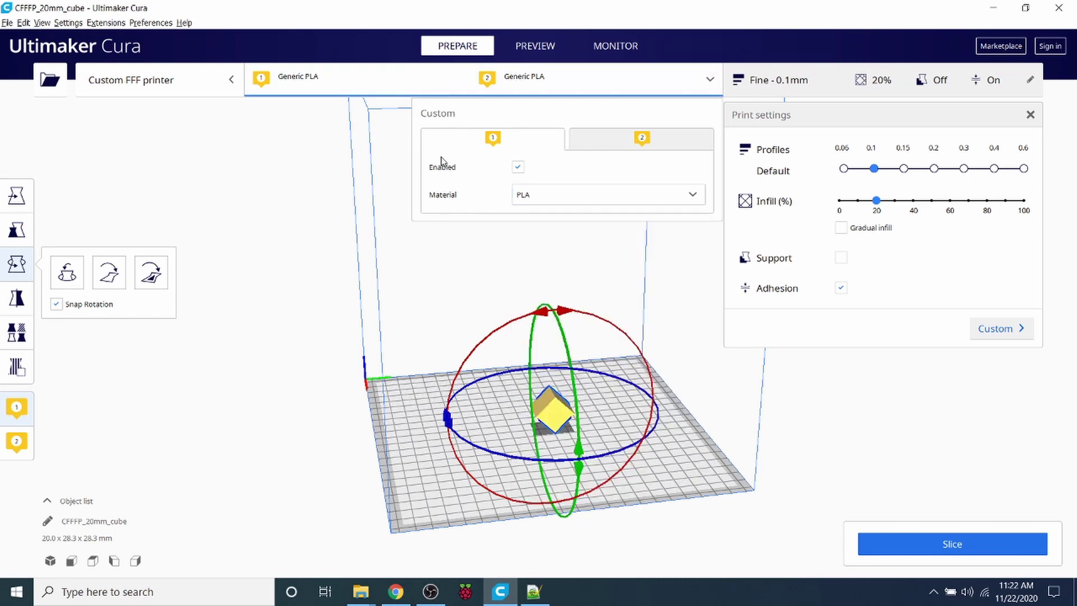
left_click(502, 88)
left_click(515, 79)
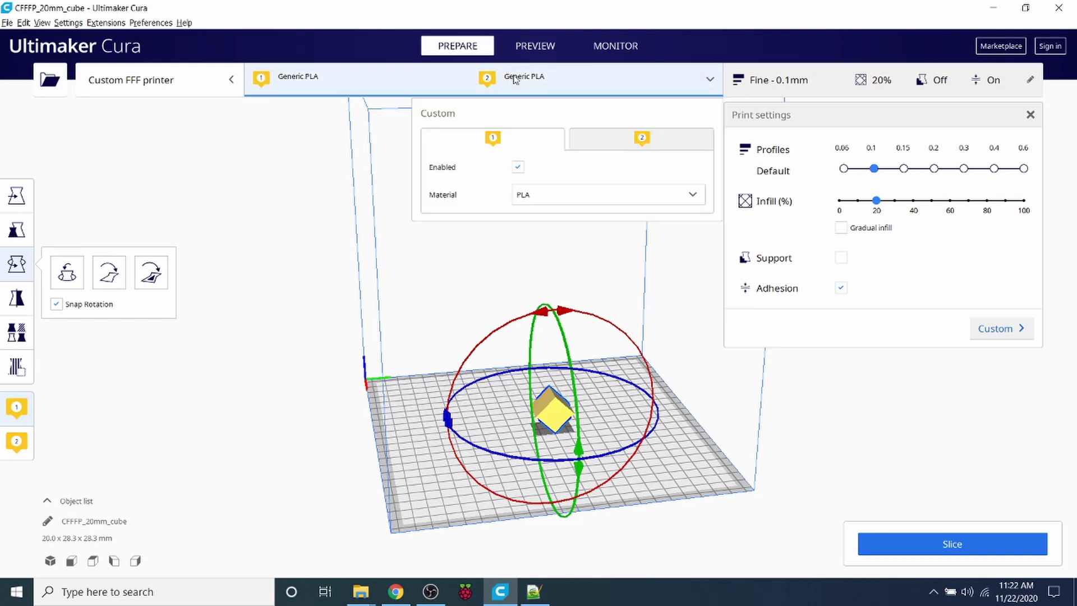